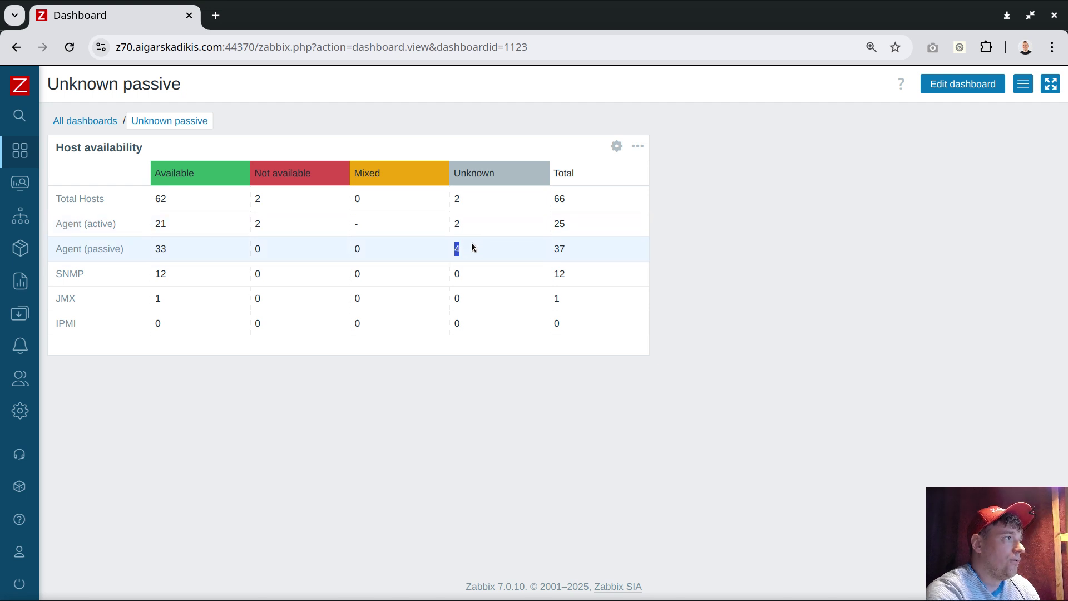
Check the unknown passive agent count in the Host availability widget, and open the monitored hosts list.
double_click(458, 248)
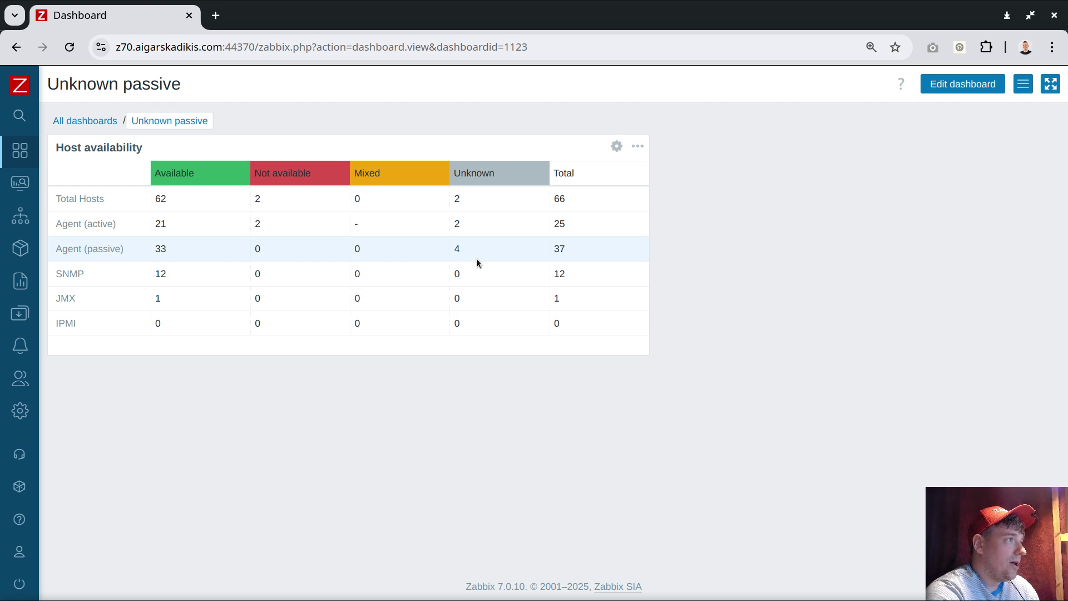
double_click(457, 248)
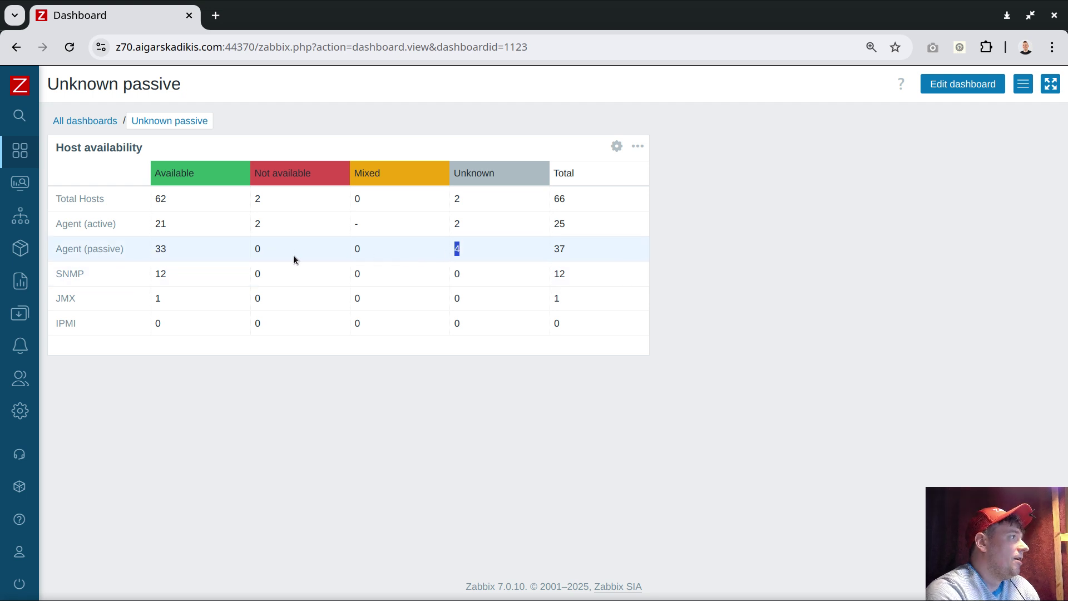
mouse_move(25, 186)
left_click(56, 238)
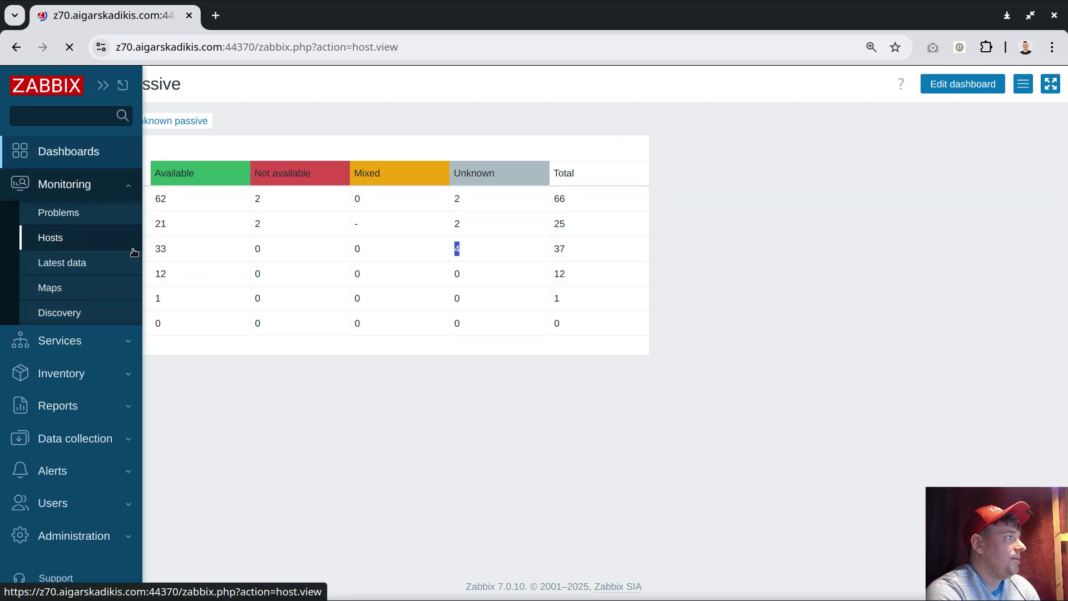
scroll(329, 389, "down", 3)
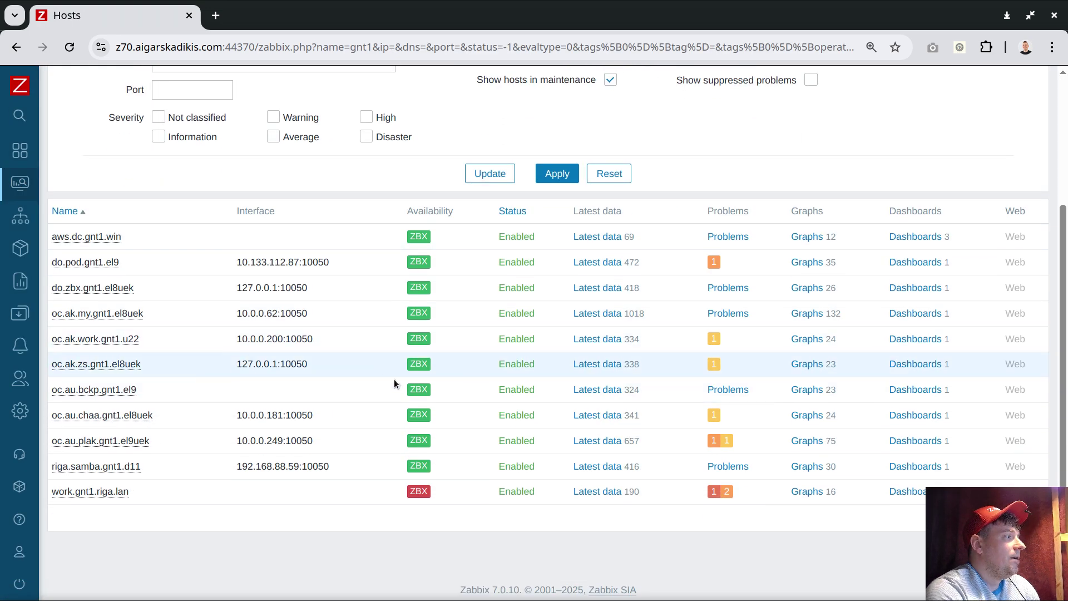
Inspect the interface availability details of hosts oc.au.chaa.gnt1.el8uek and oc.au.plak.gnt1.el9uek.
left_click(424, 419)
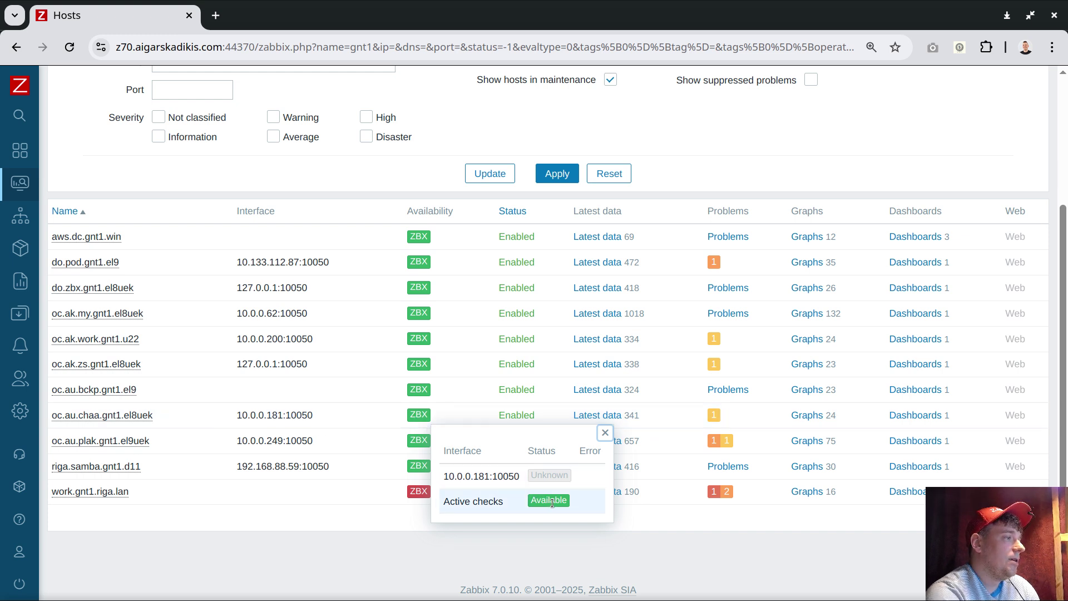
left_click_drag(444, 476, 490, 477)
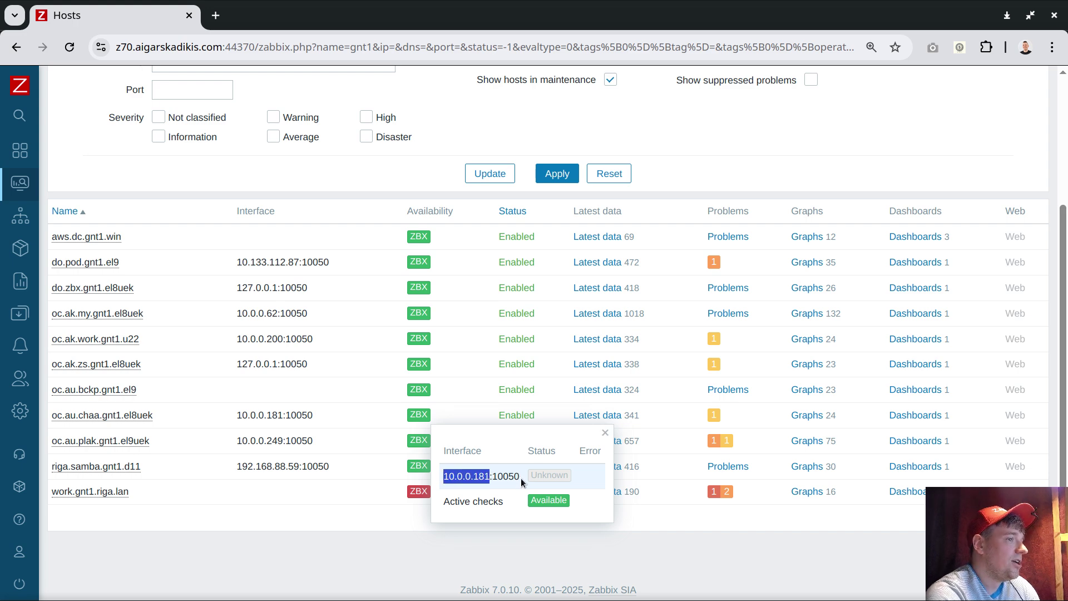
left_click_drag(532, 475, 572, 479)
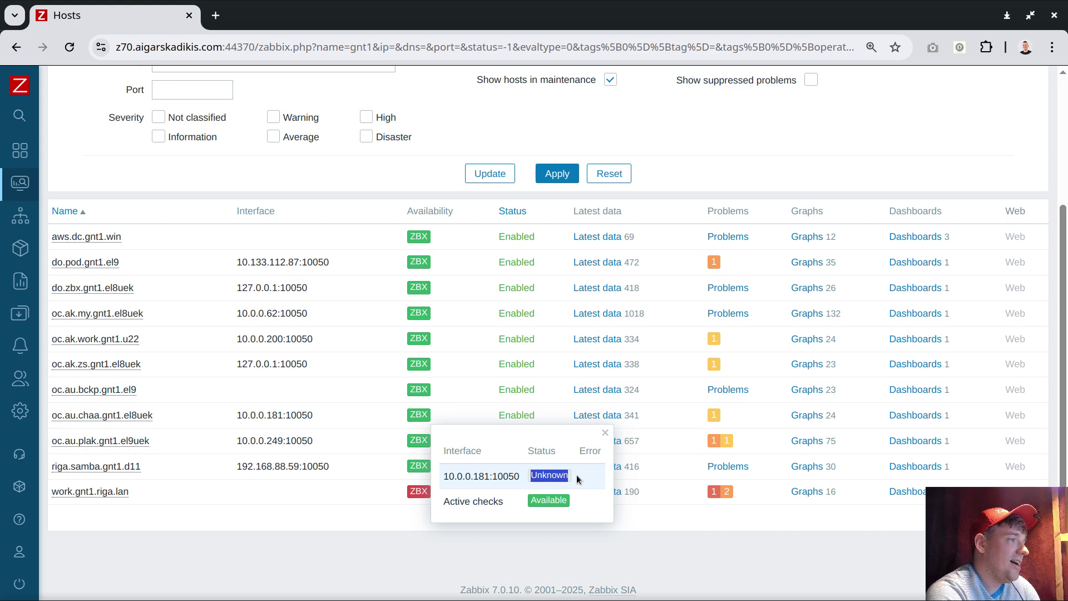
left_click(419, 445)
left_click_drag(469, 504, 479, 505)
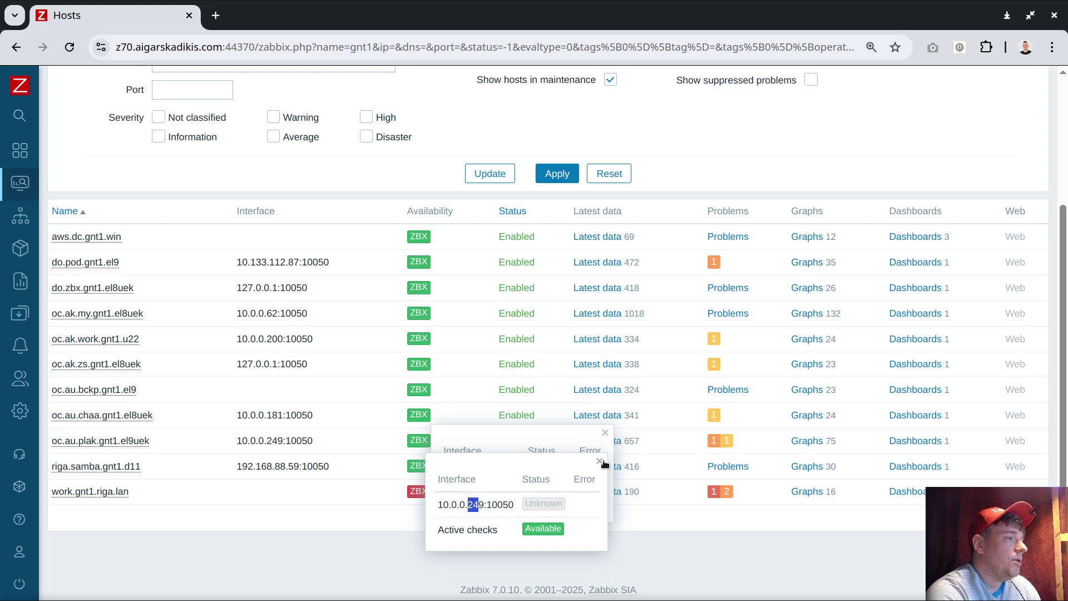
key("Escape")
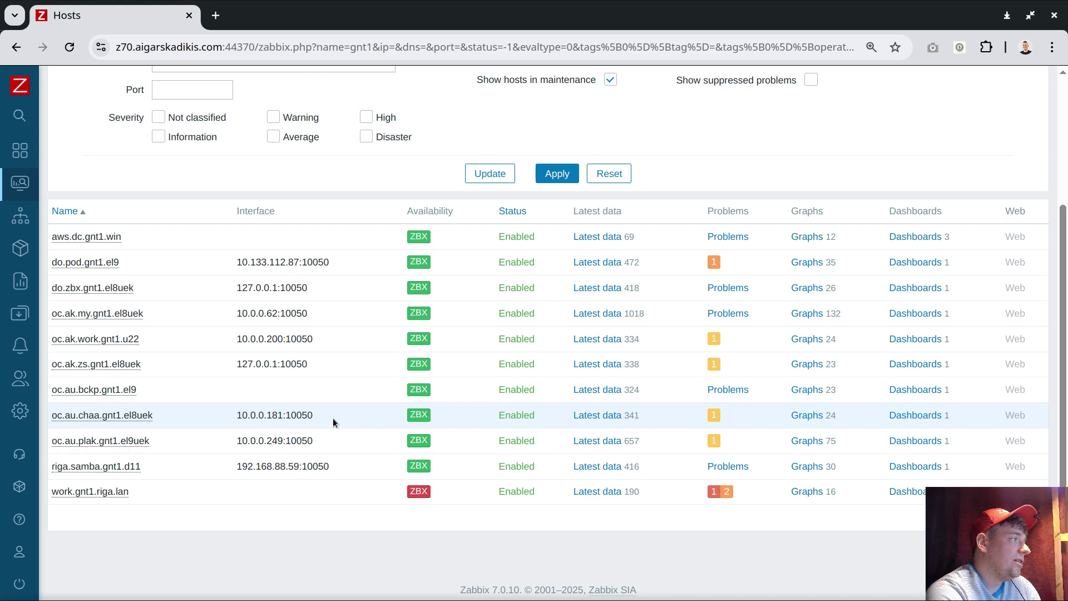
Recheck the availability and interface address of host oc.au.plak.gnt1.el9uek, and return to the Unknown passive dashboard.
mouse_move(421, 441)
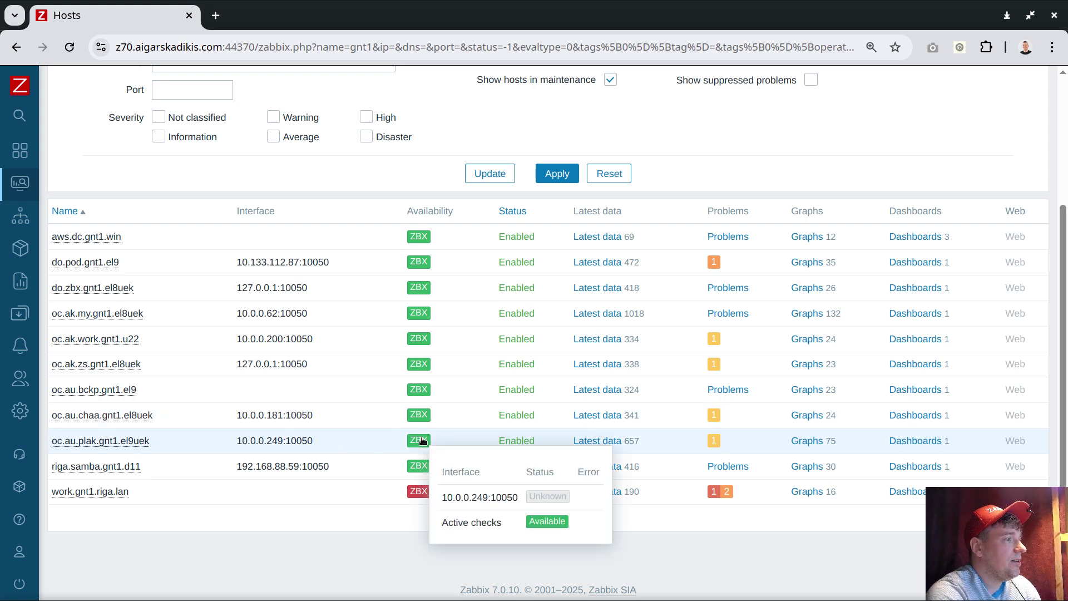
left_click(420, 441)
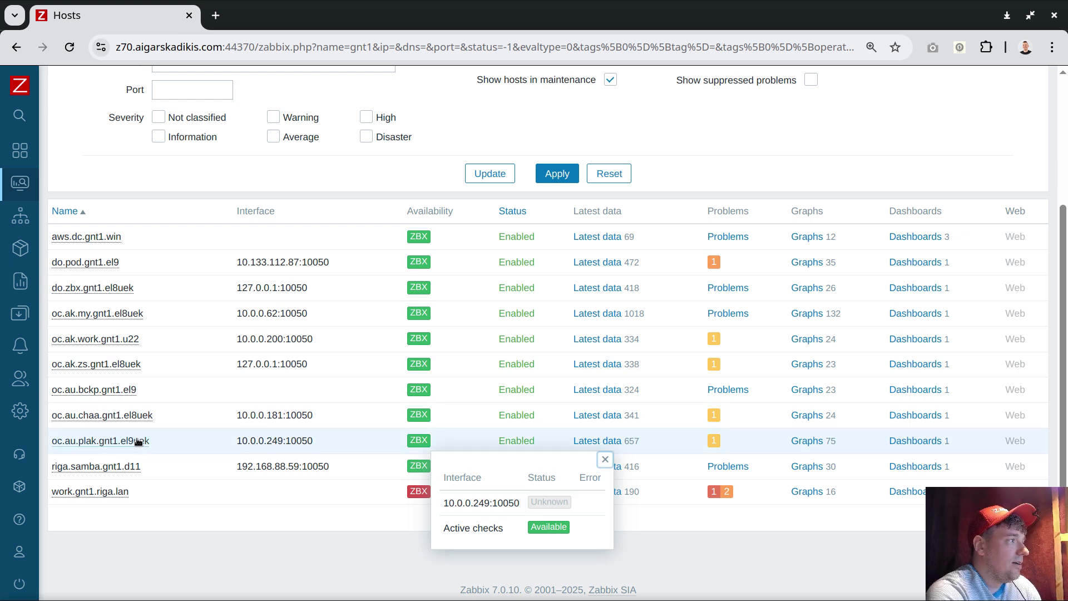
left_click(605, 460)
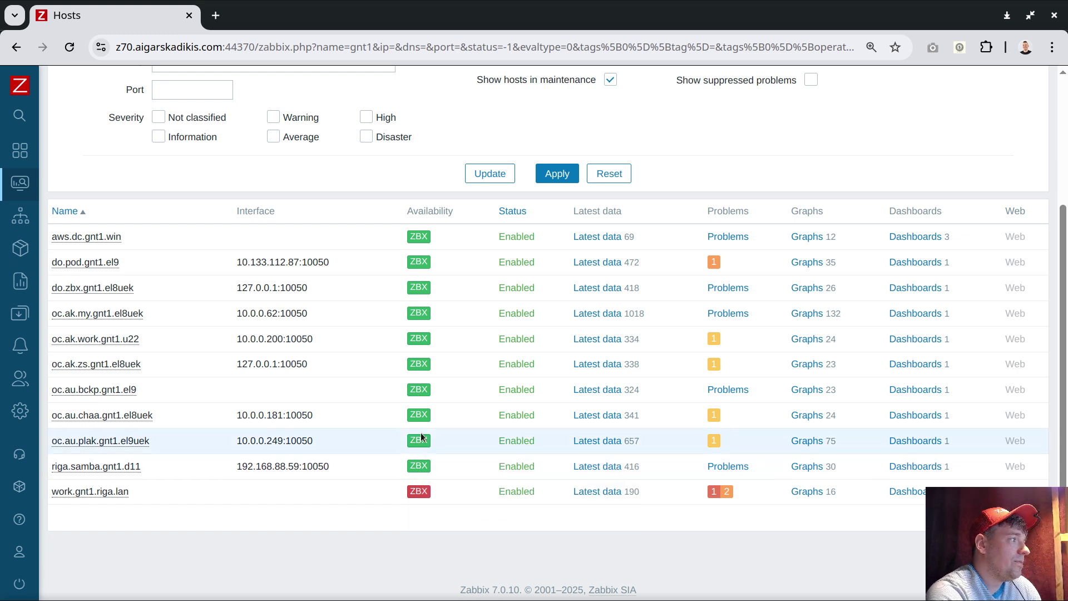
left_click_drag(238, 441, 286, 440)
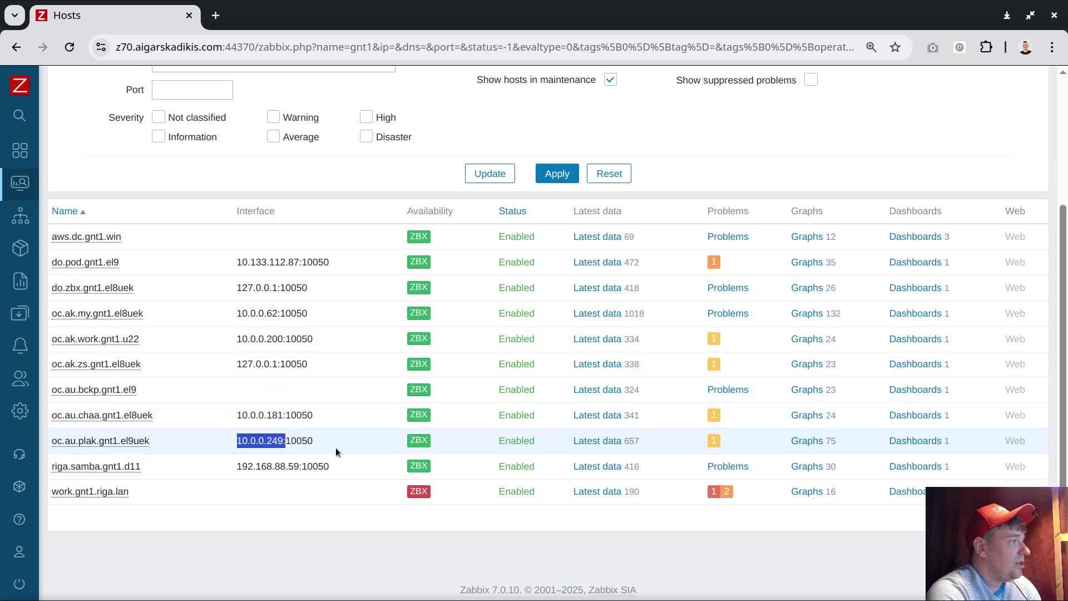
left_click(82, 155)
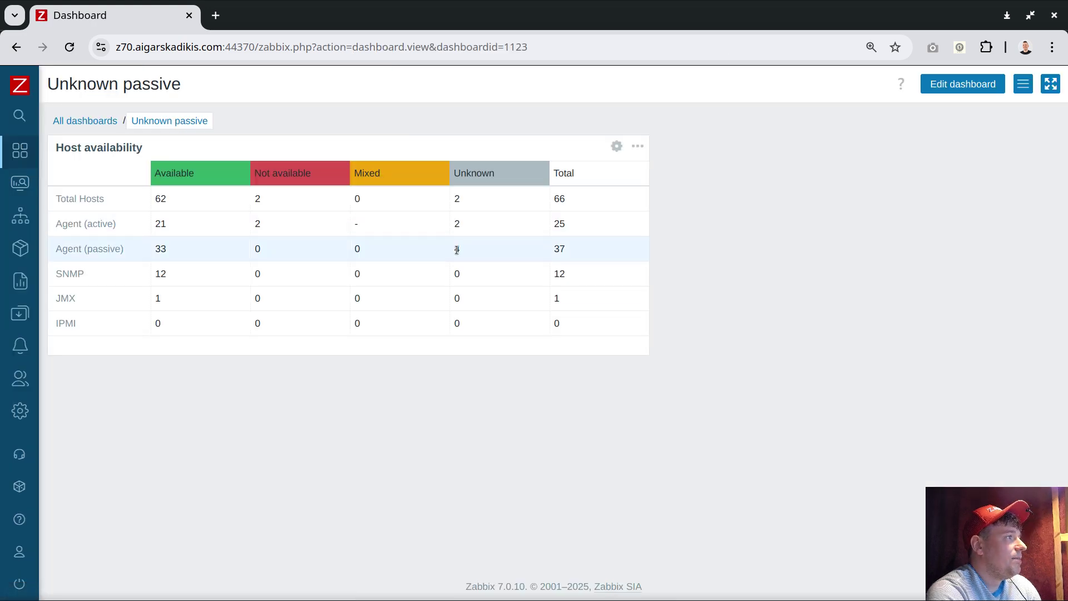
Run the saved SQL Explorer query "interface is not used by any passive items" and preview its results.
left_click(16, 255)
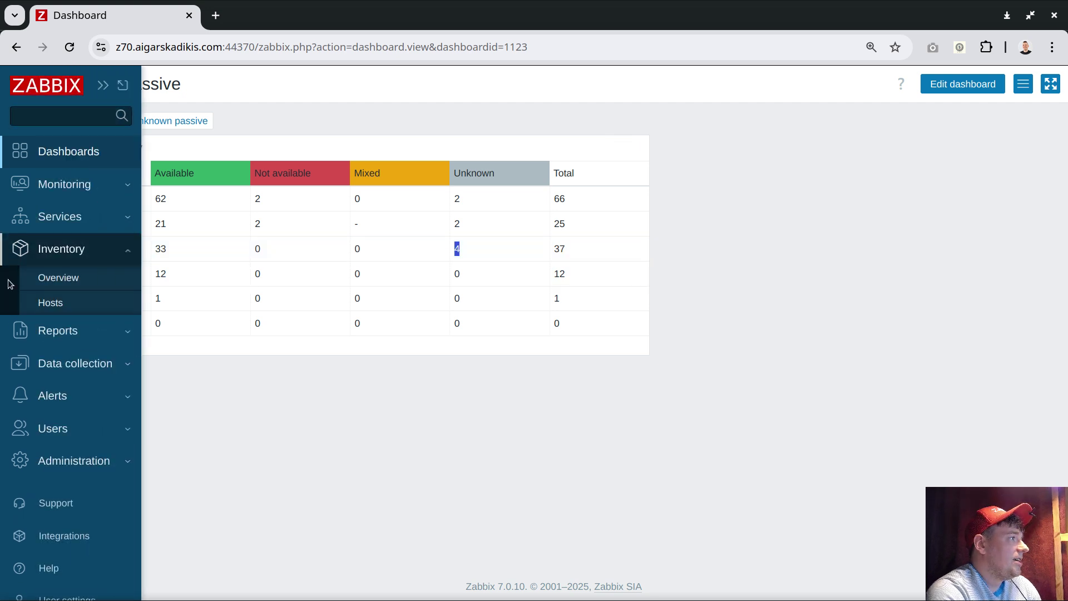
left_click(79, 463)
scroll(119, 424, "down", 3)
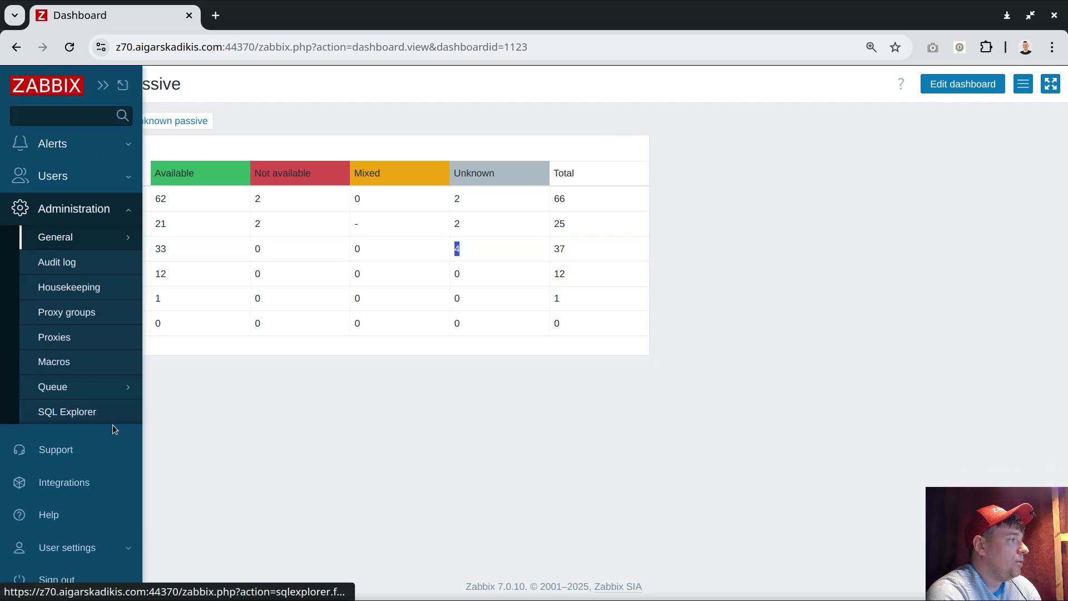
left_click(79, 415)
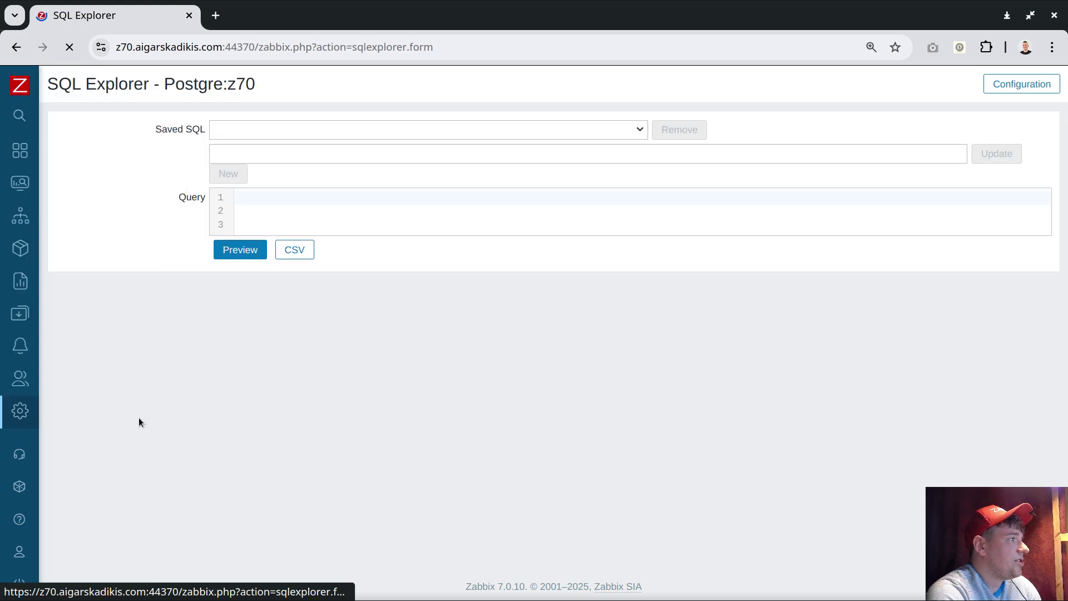
left_click(598, 132)
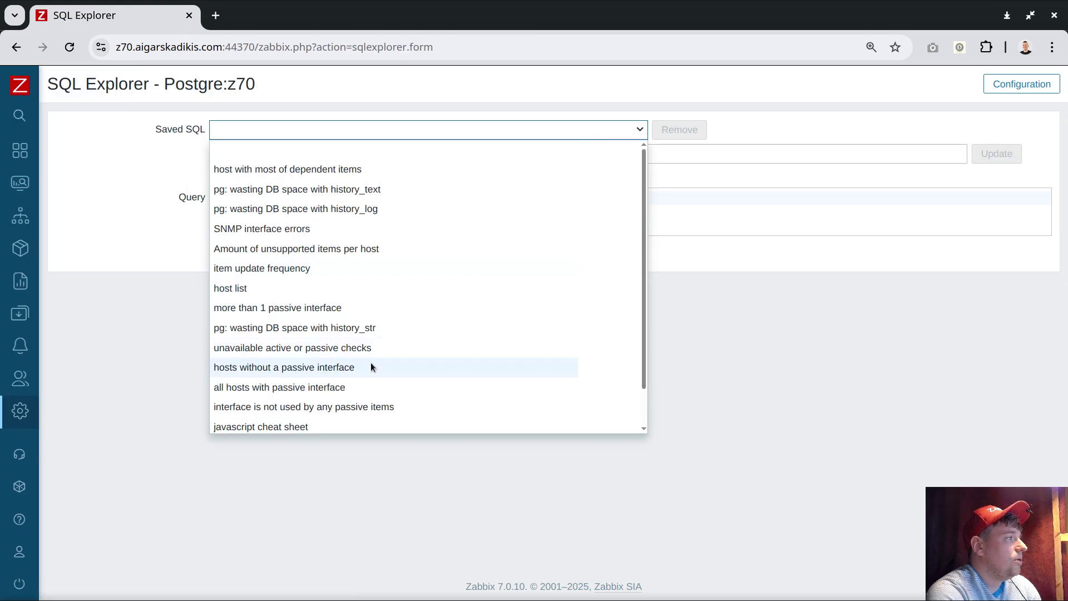
left_click(356, 407)
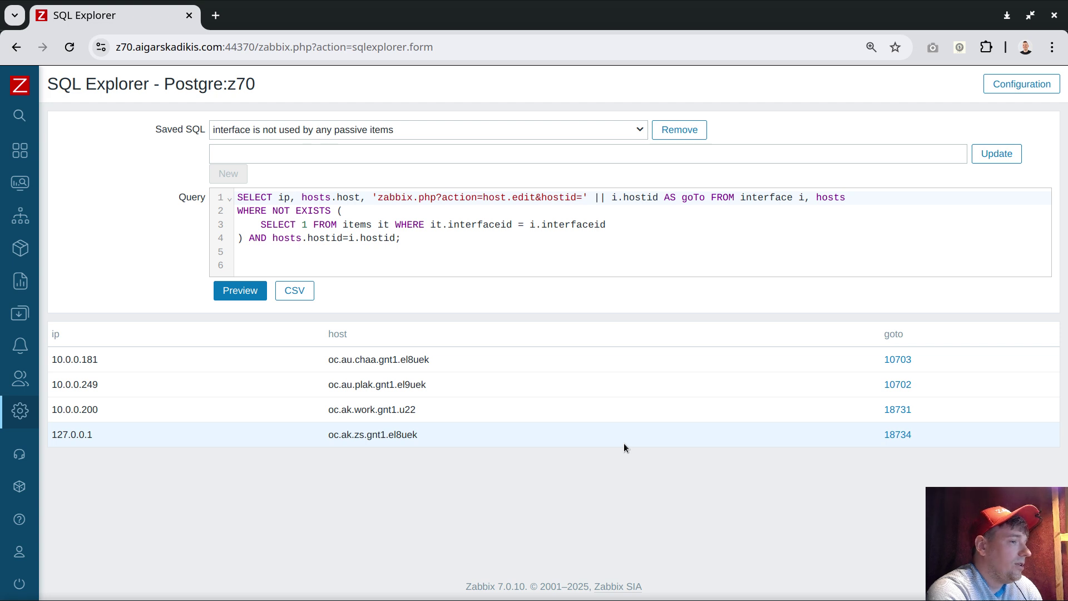
Remove the agent interface from host oc.ak.work.gnt1.u22 and save the host configuration.
left_click(898, 410)
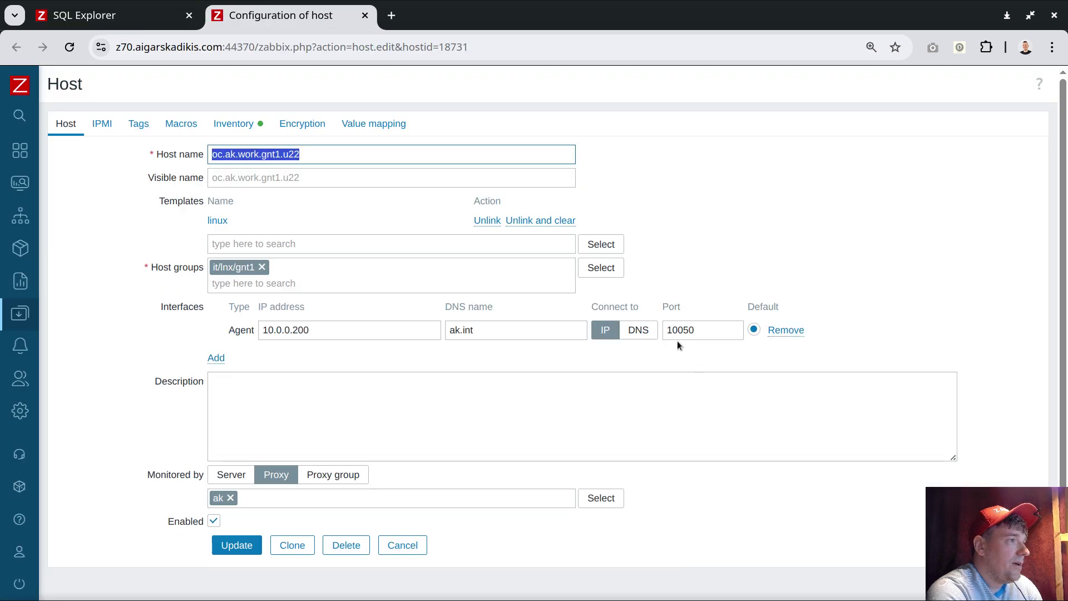
left_click(789, 331)
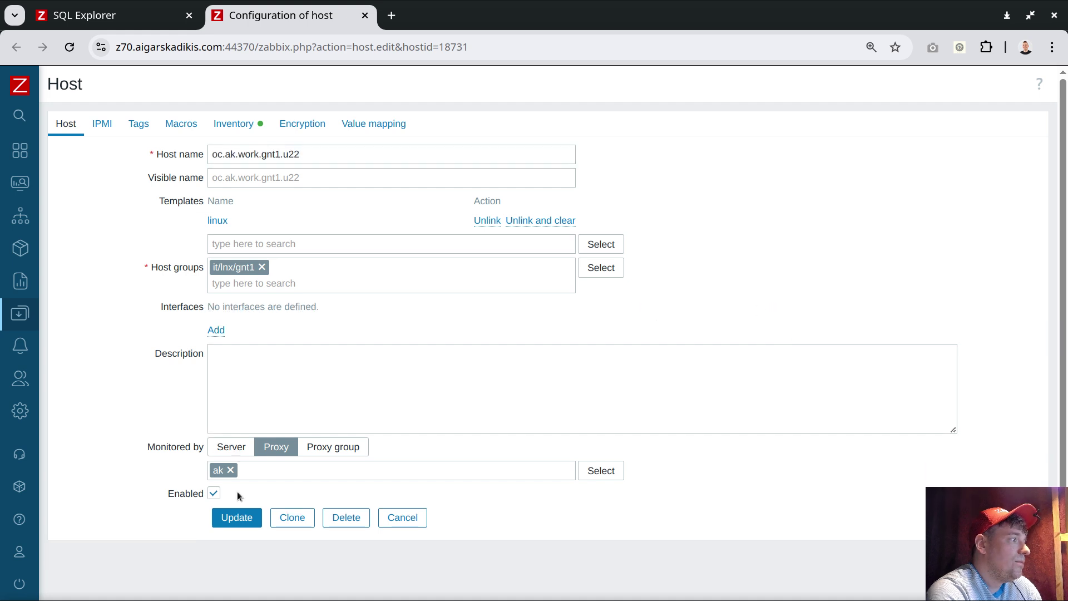
left_click(239, 518)
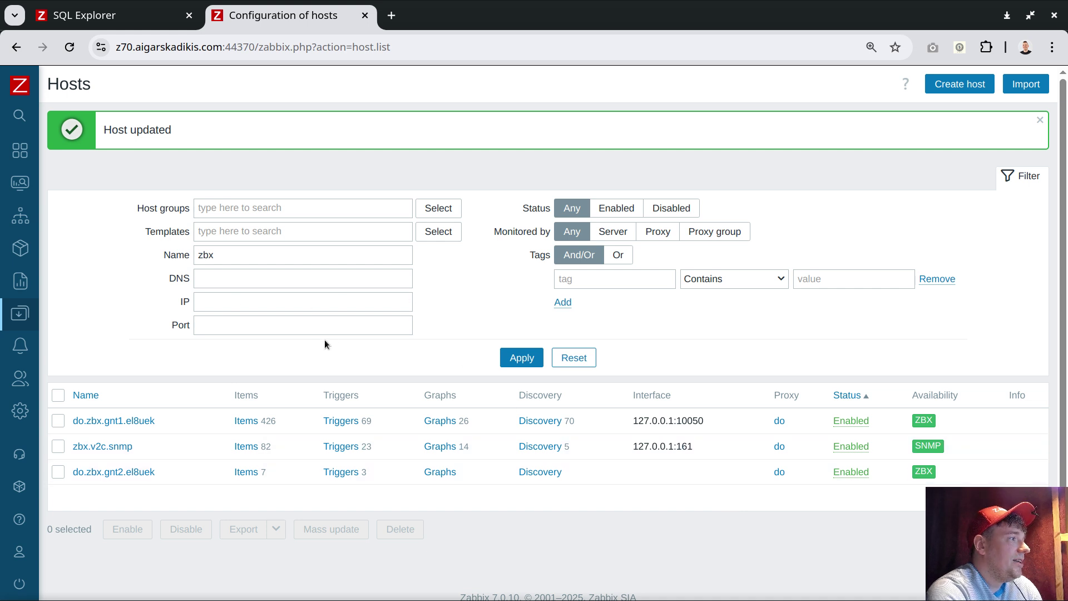
Return to the Unknown passive dashboard and check the unknown count for passive agents.
mouse_move(28, 212)
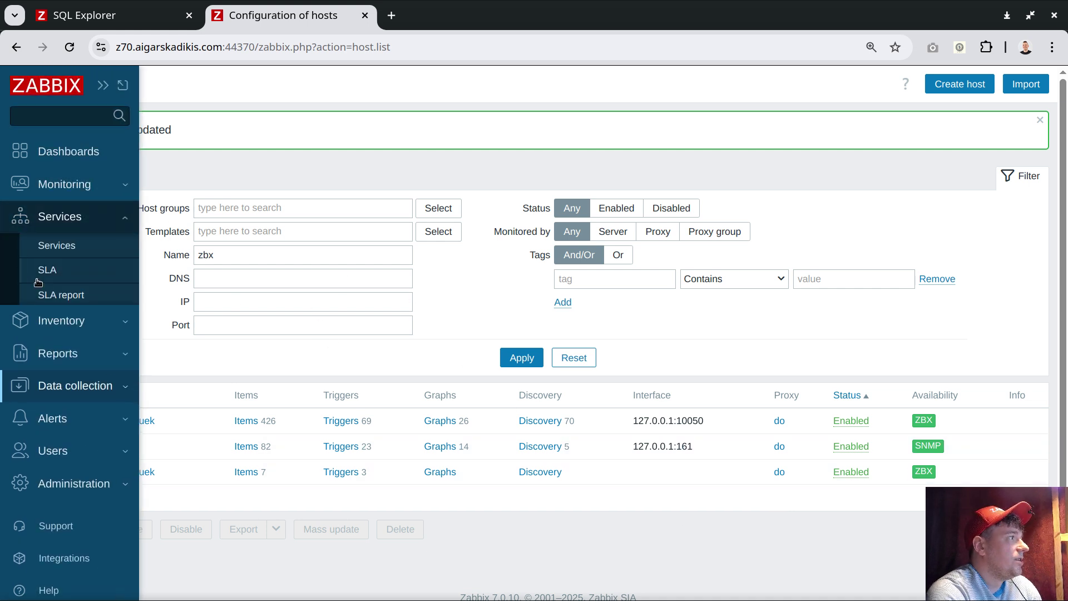
left_click(86, 159)
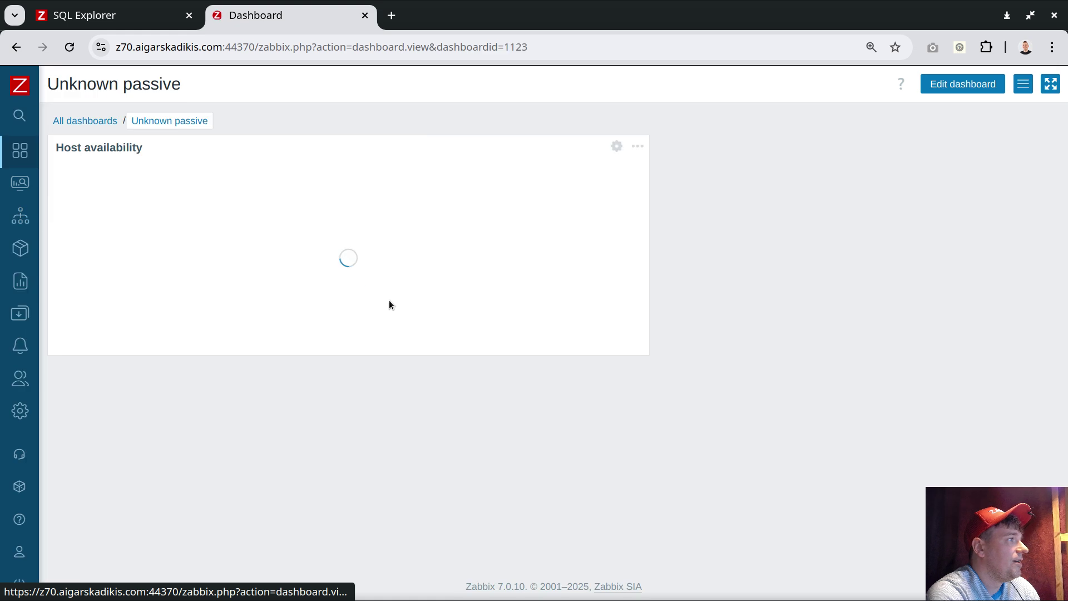
double_click(457, 249)
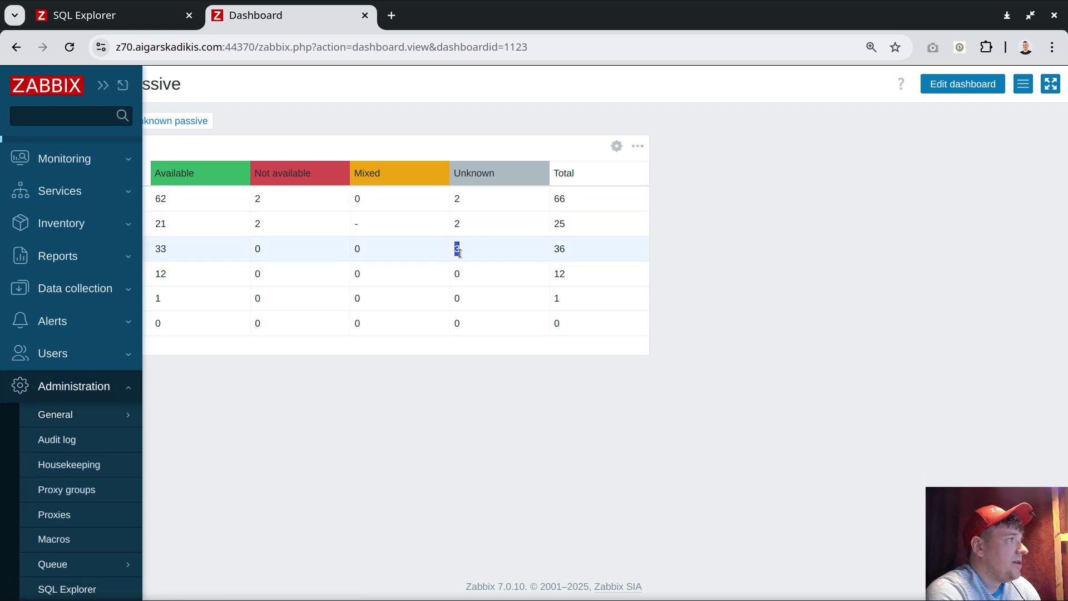
mouse_move(69, 468)
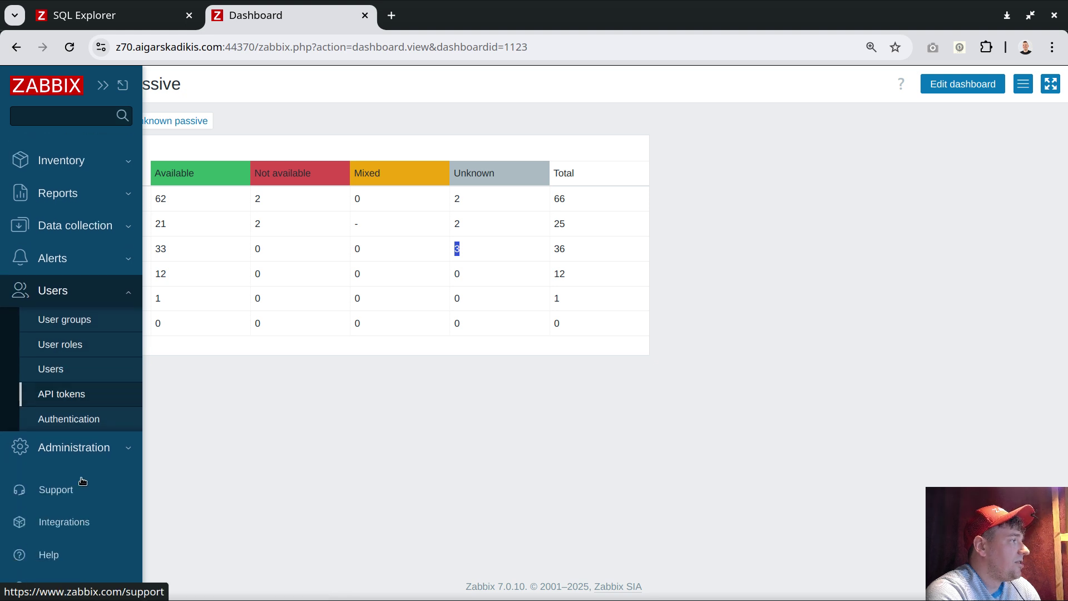
left_click(72, 447)
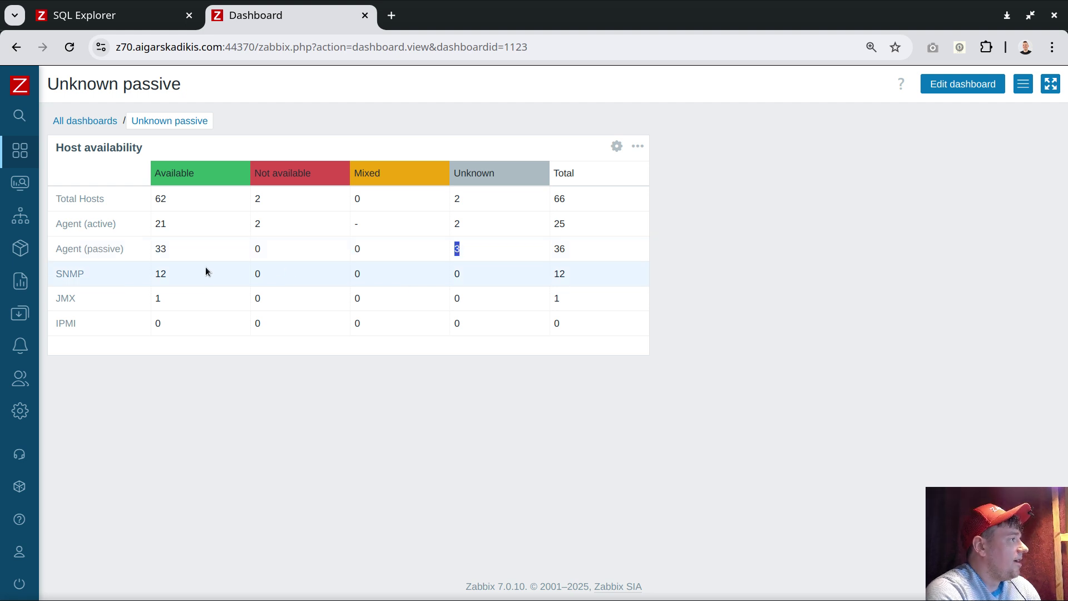
Open the item list of the template "host availability monitoring install webhook ZBX".
mouse_move(39, 243)
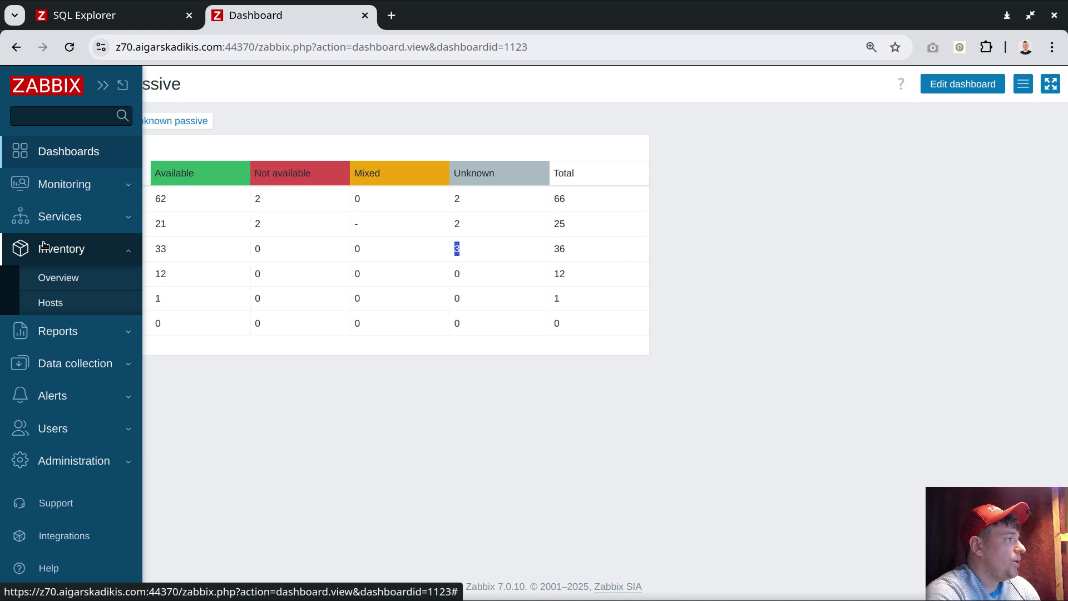
left_click(133, 366)
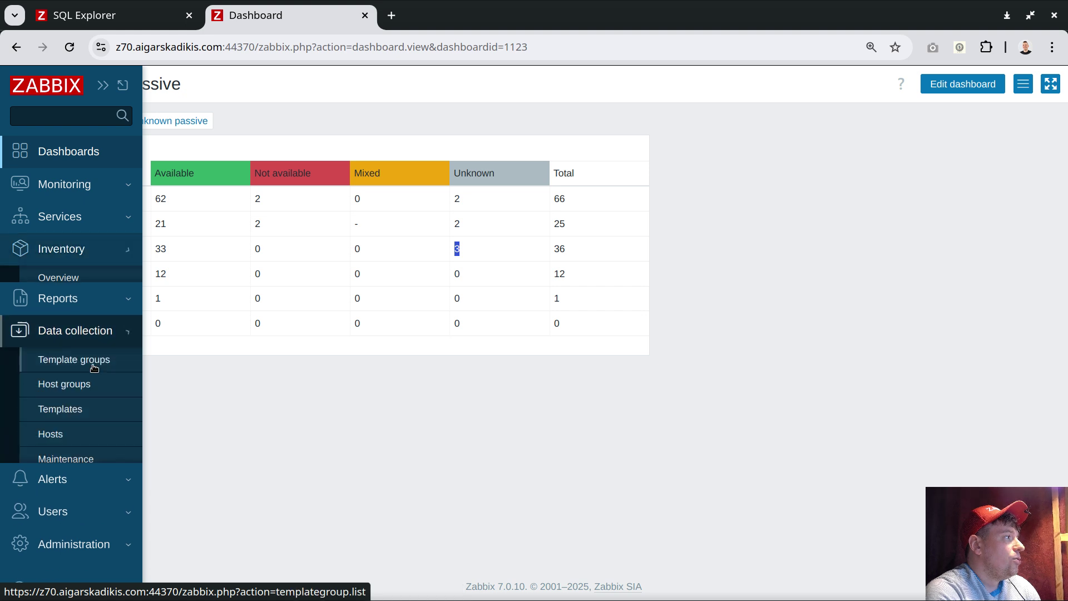
left_click(77, 394)
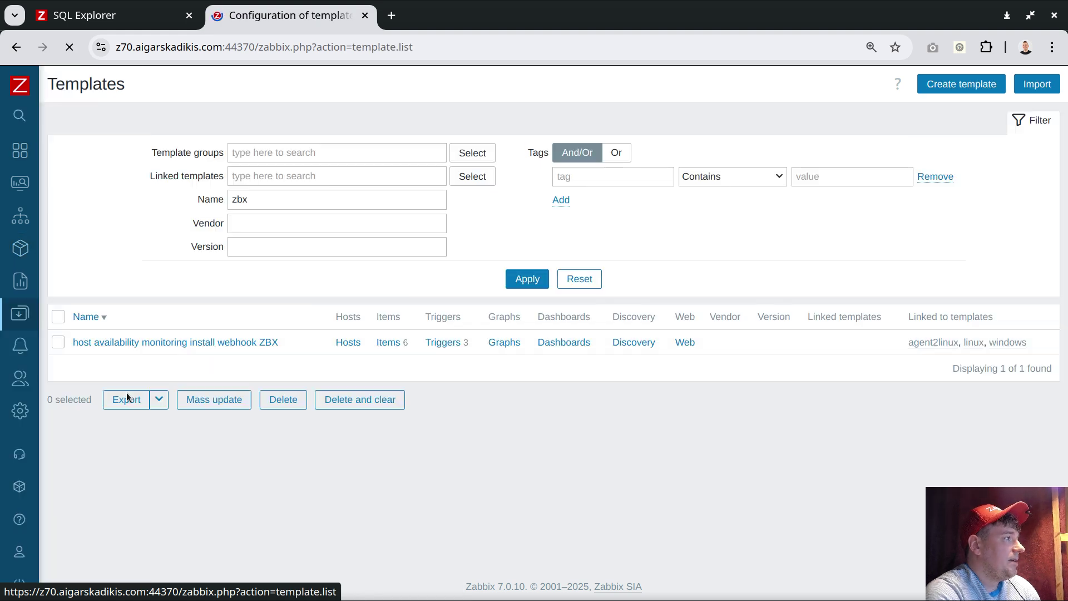
left_click(390, 344)
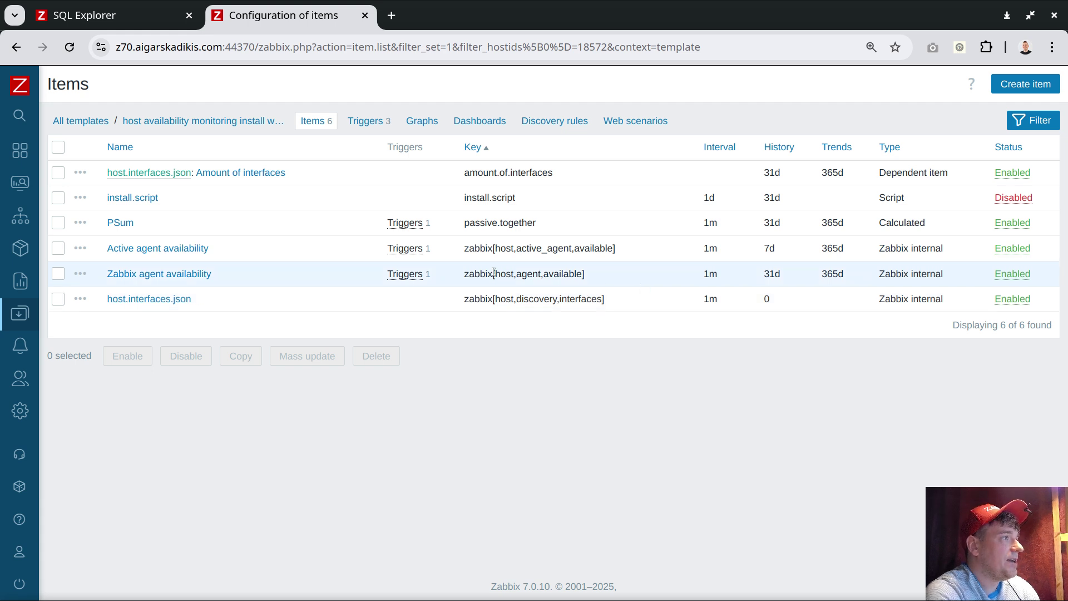
Examine the keys of the Zabbix agent and Active agent availability items, and the active item's type.
left_click_drag(467, 275, 590, 279)
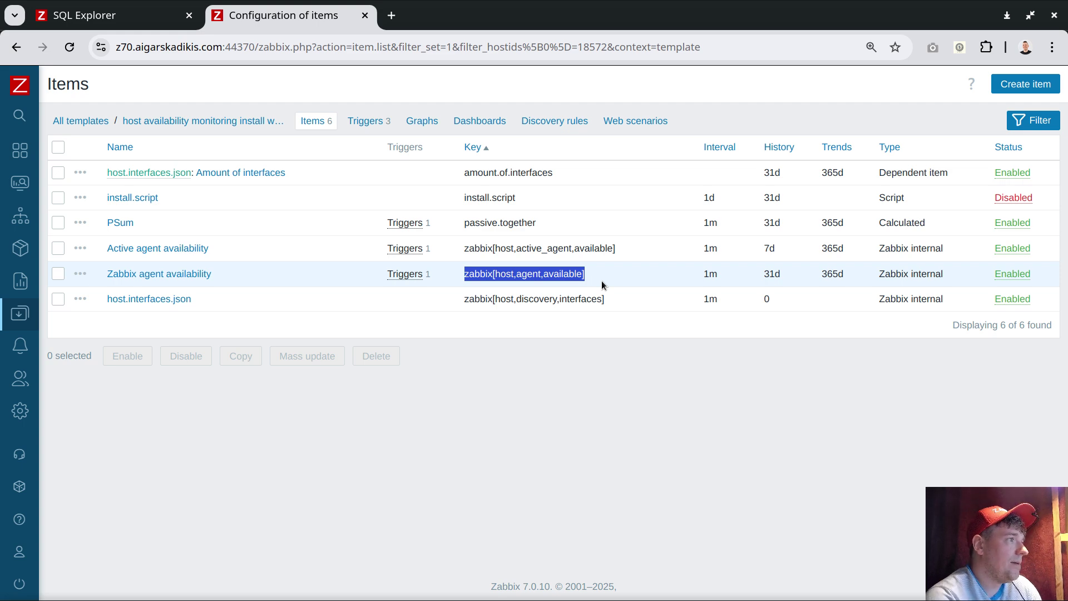
left_click_drag(466, 248, 617, 250)
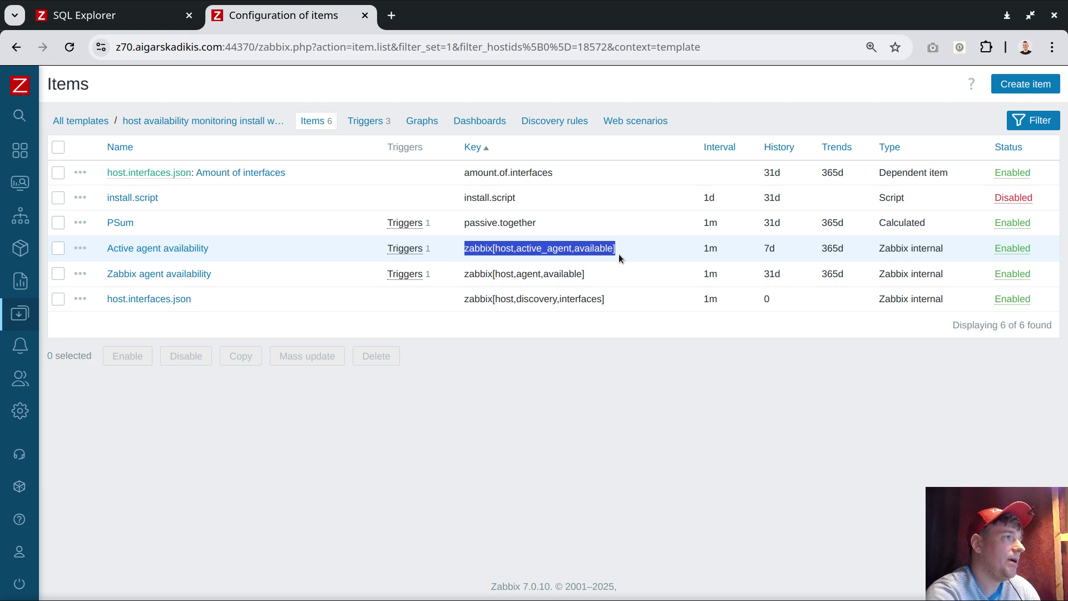
left_click_drag(879, 248, 956, 250)
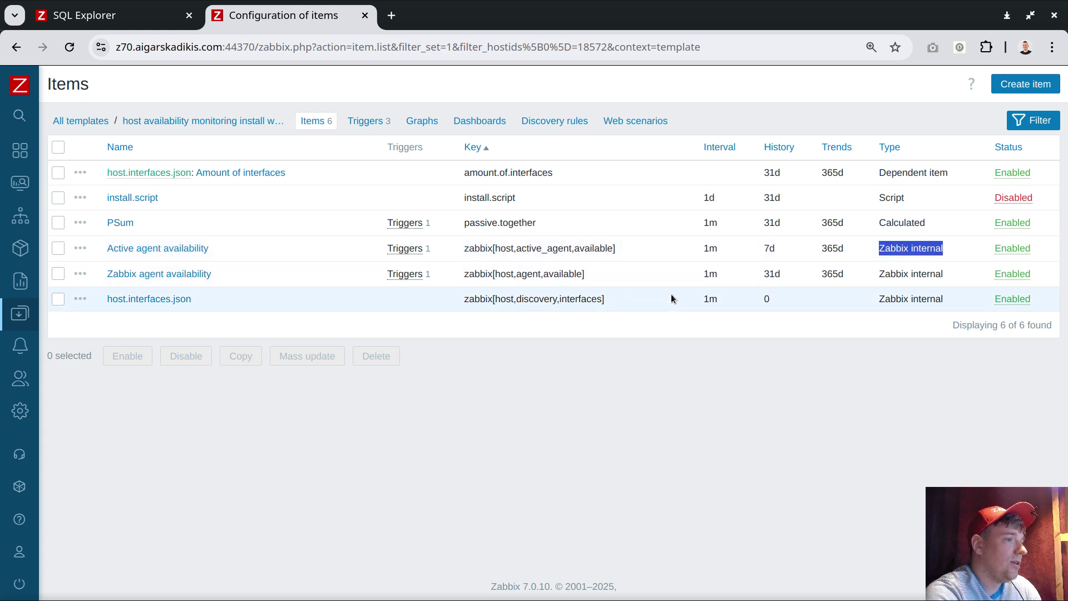
left_click_drag(590, 274, 463, 273)
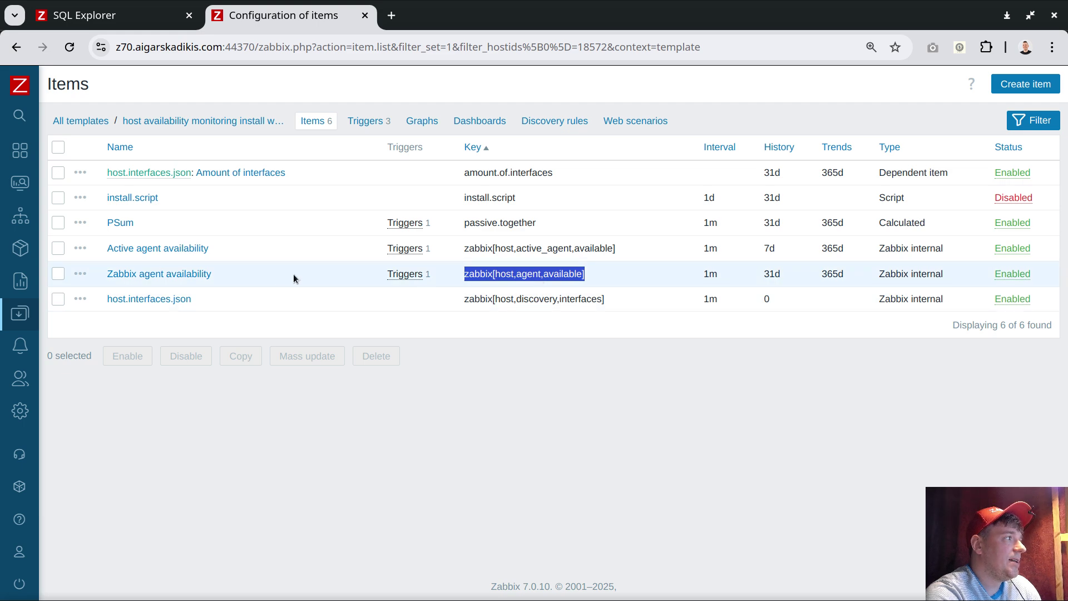
Examine the passive agent value mapping used by the Zabbix agent availability item, especially the codes for not available and unknown.
left_click(184, 274)
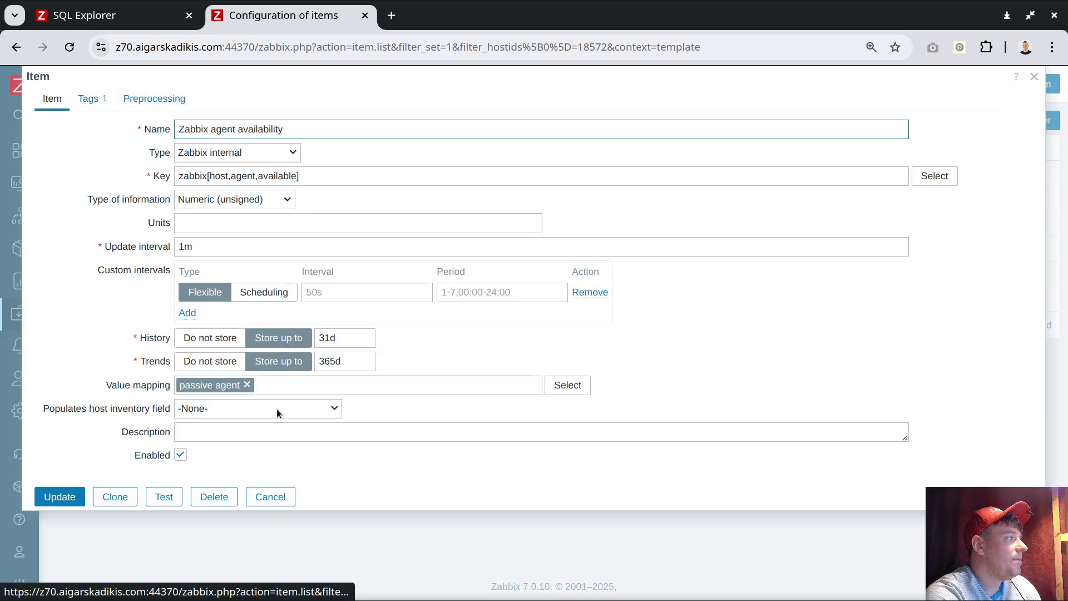
left_click(567, 385)
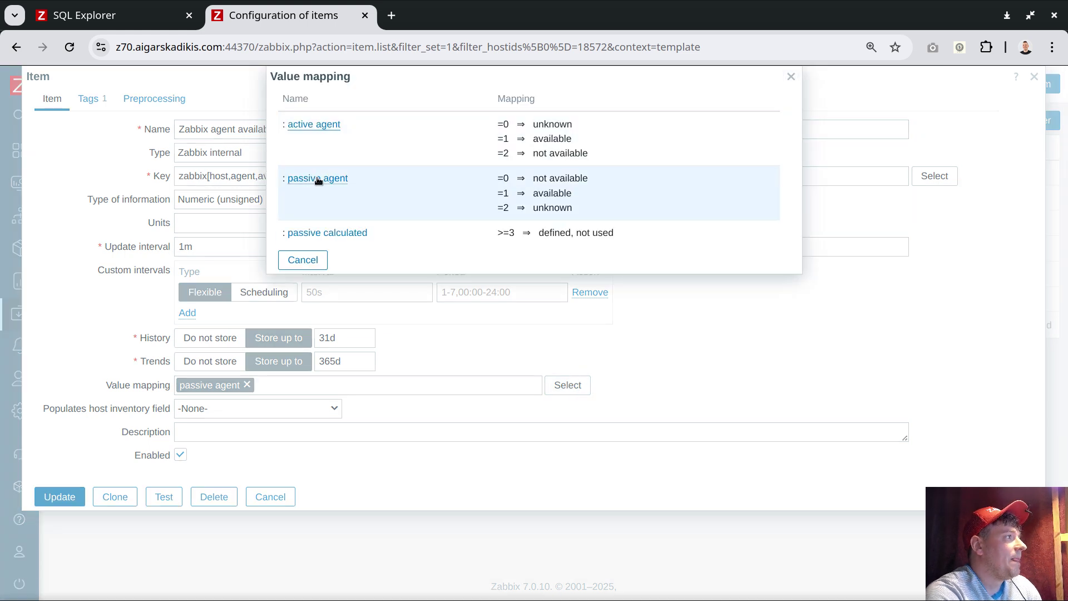
left_click_drag(499, 177, 584, 208)
left_click(576, 208)
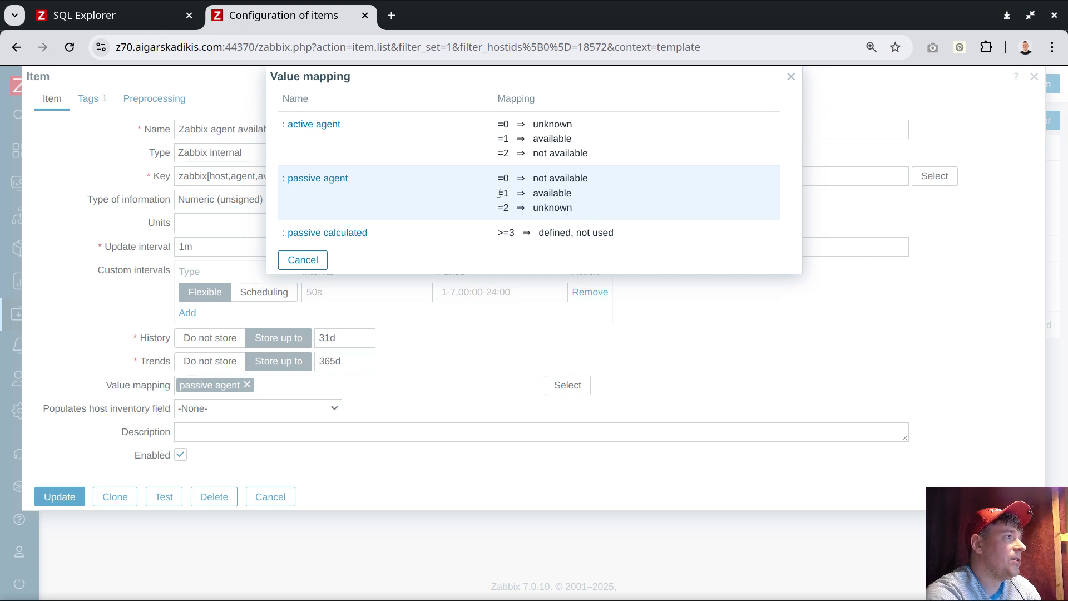
mouse_move(497, 193)
left_mouse_down()
mouse_move(509, 193)
mouse_move(510, 179)
left_mouse_up()
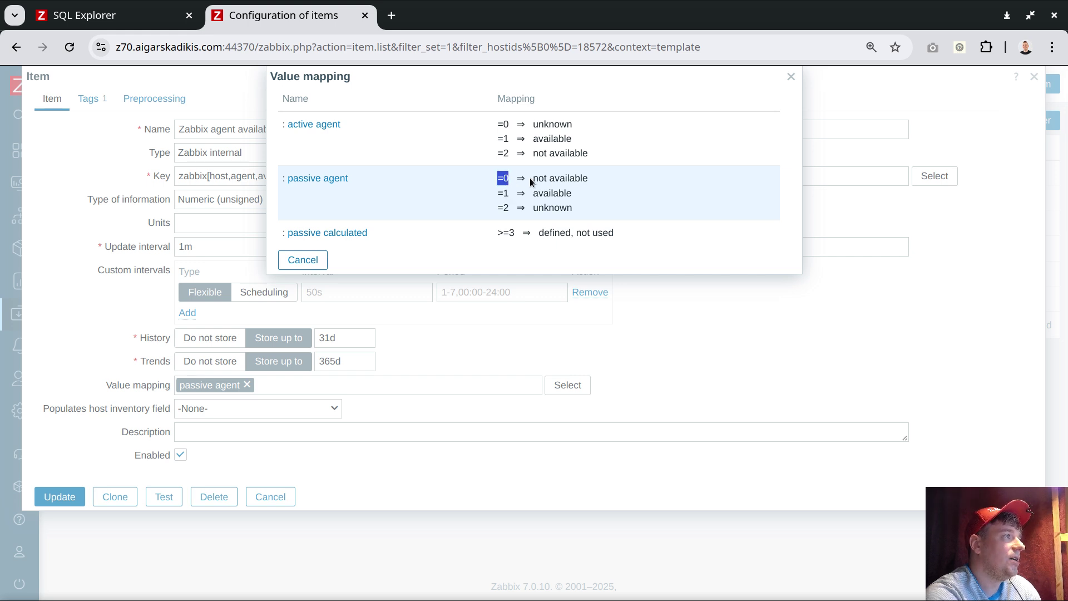
left_click_drag(534, 208, 576, 209)
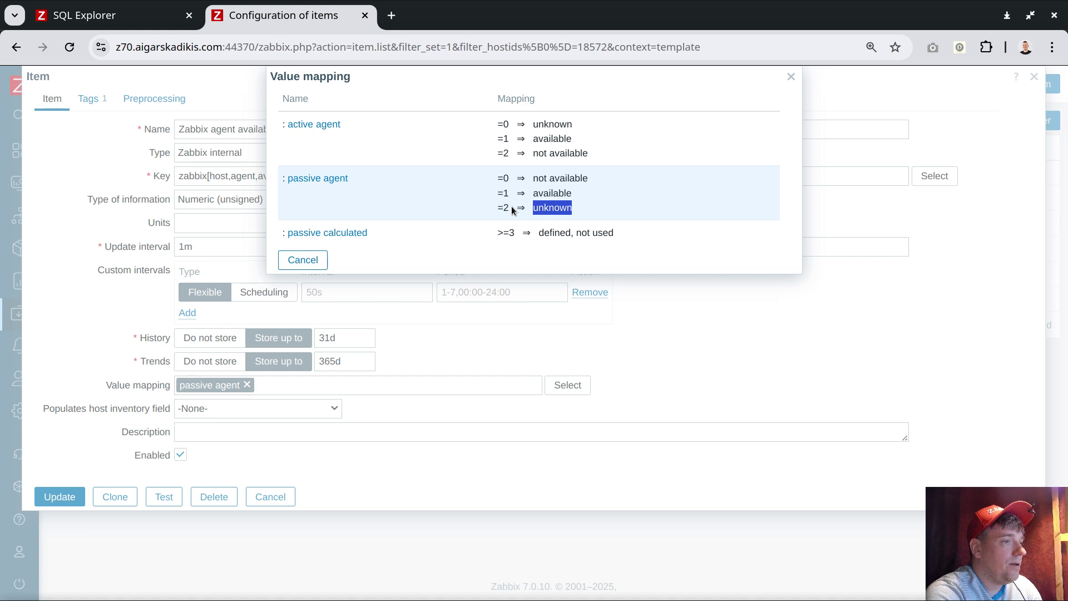
left_click_drag(498, 208, 518, 220)
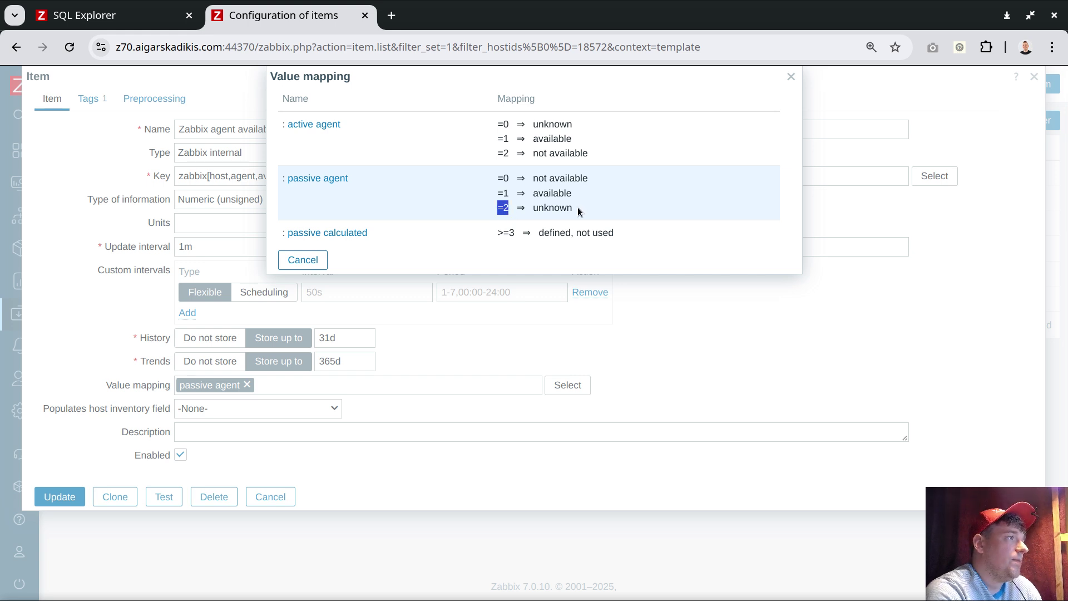
left_click(792, 78)
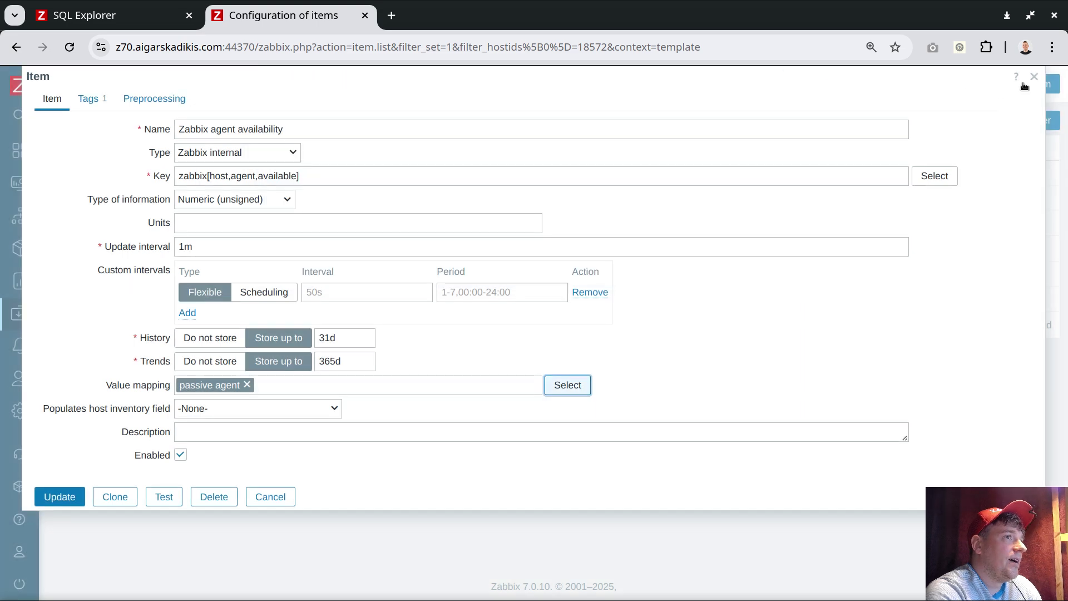
left_click(1035, 76)
Examine the type of host.interfaces.json, the dependent Amount of interfaces item, and the keys for agent availability and interface count.
left_click_drag(879, 299, 947, 301)
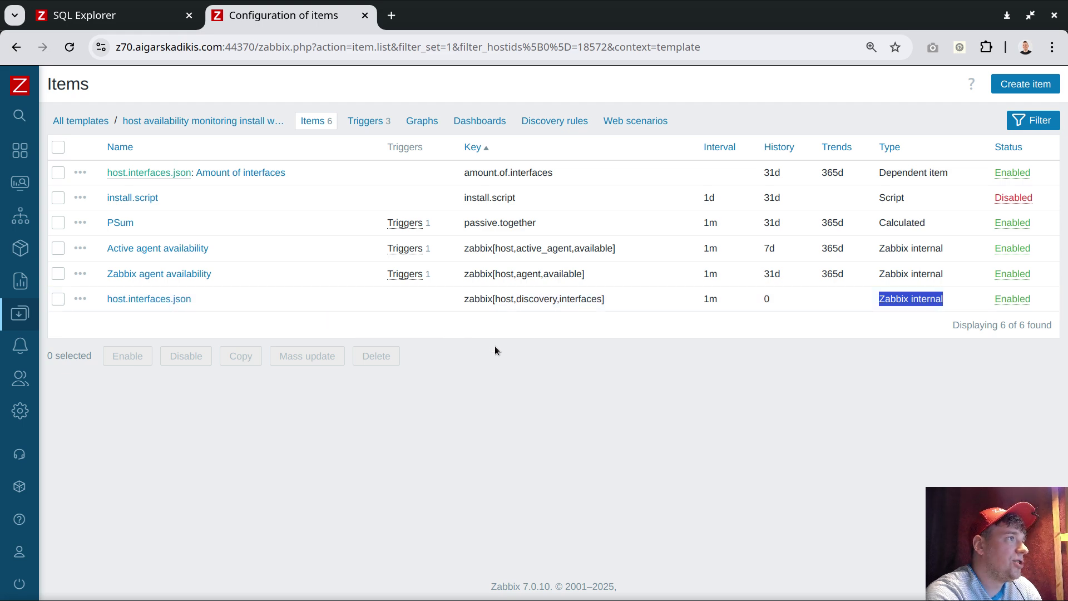
left_click_drag(301, 174, 194, 173)
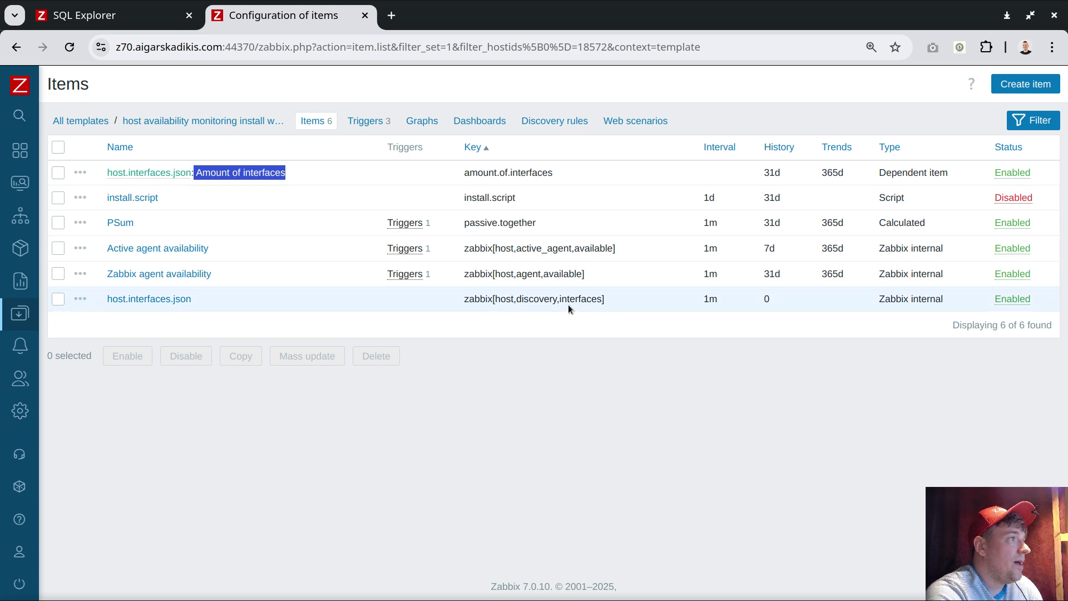
left_click(616, 307)
left_click_drag(464, 273, 593, 279)
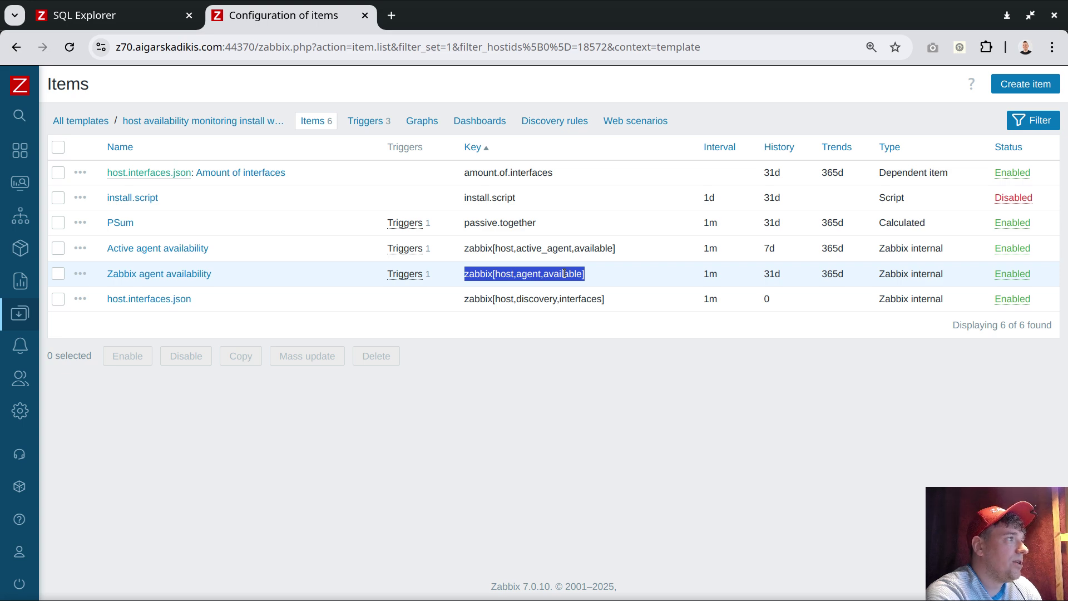
left_click_drag(464, 173, 555, 175)
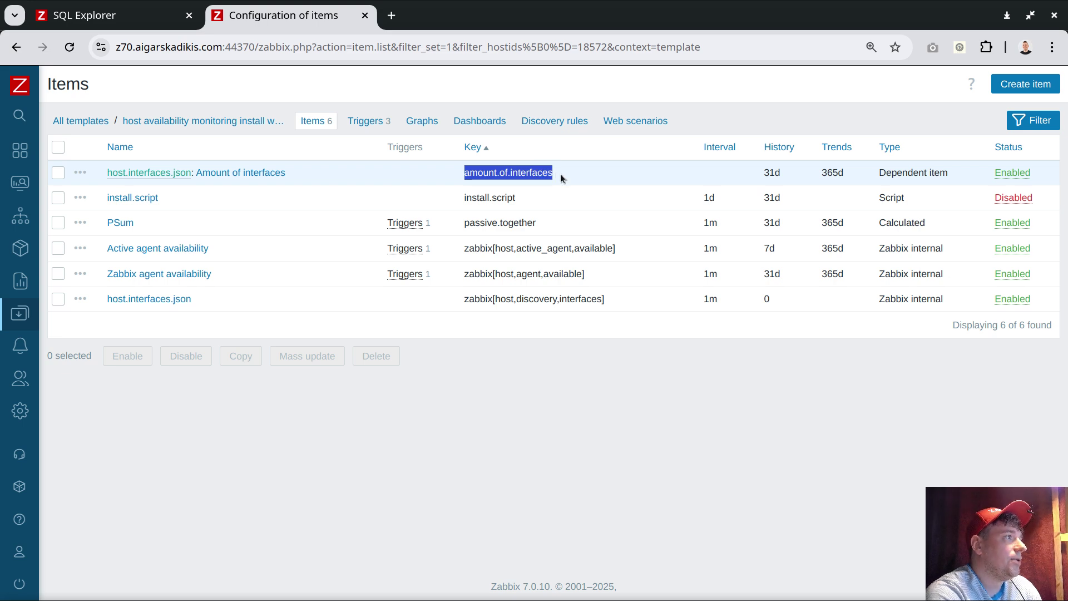
Examine the two parts of the PSum item's formula, the agent availability value and the amount of interfaces.
left_click(121, 225)
left_click(397, 223)
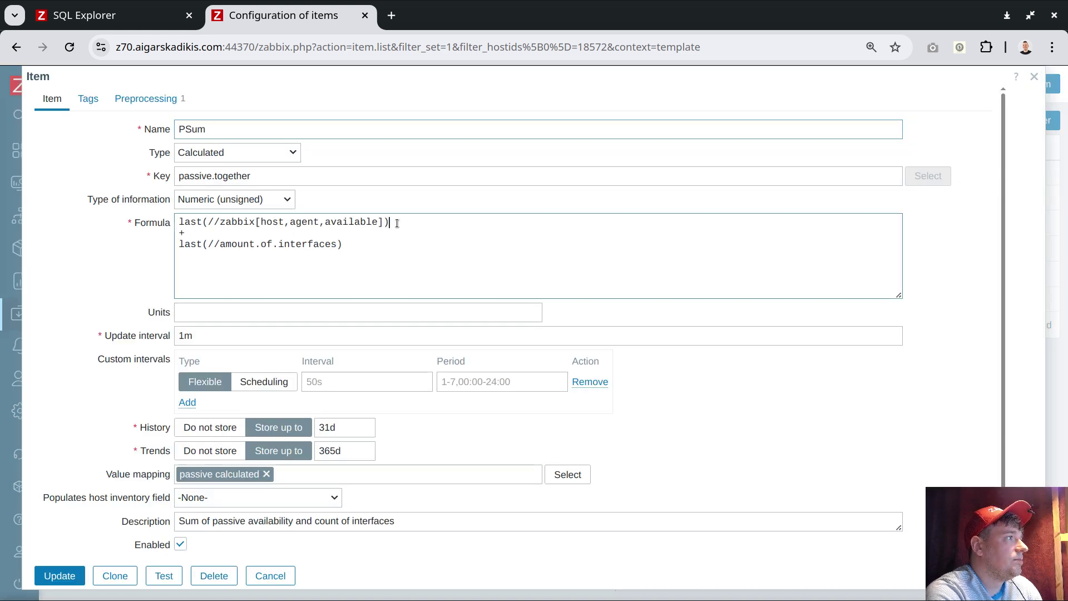
left_click_drag(397, 223, 162, 207)
left_click_drag(345, 250, 157, 241)
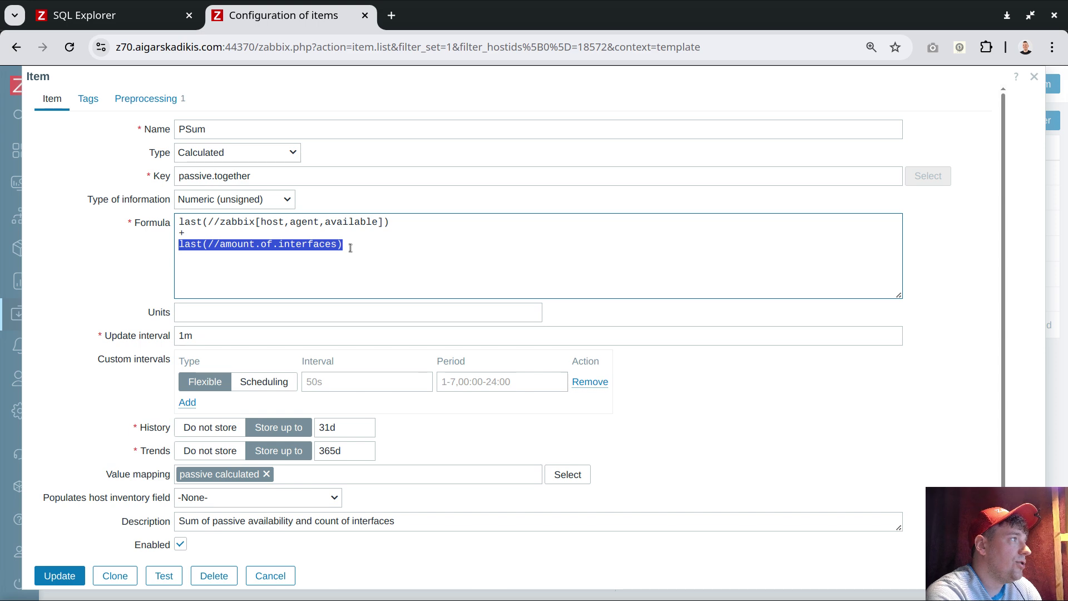
left_click(350, 248)
left_click_drag(398, 223, 125, 193)
left_click_drag(345, 244, 163, 247)
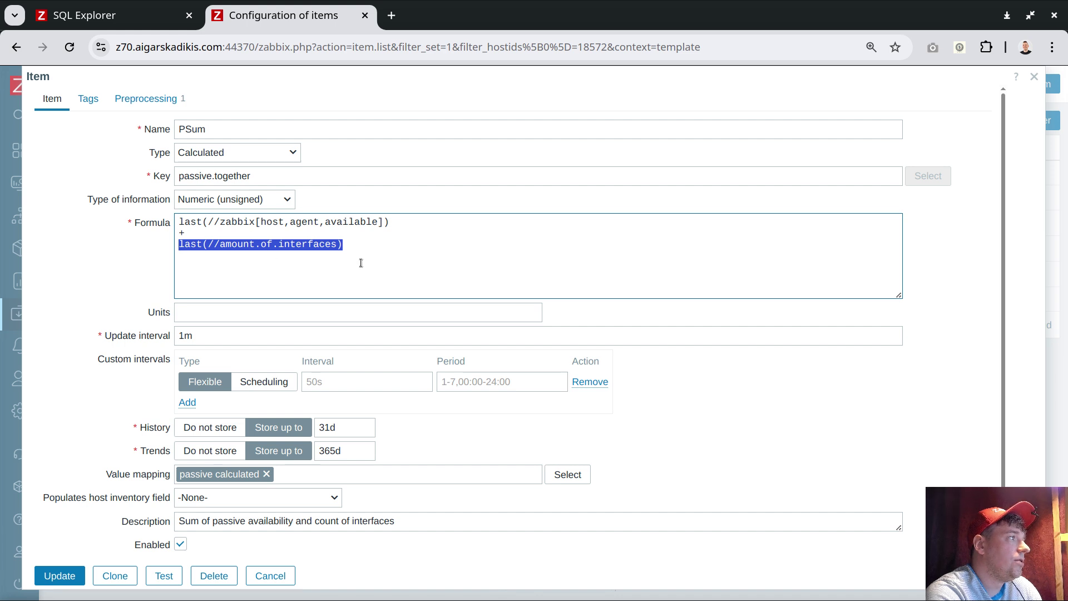
left_click(303, 245)
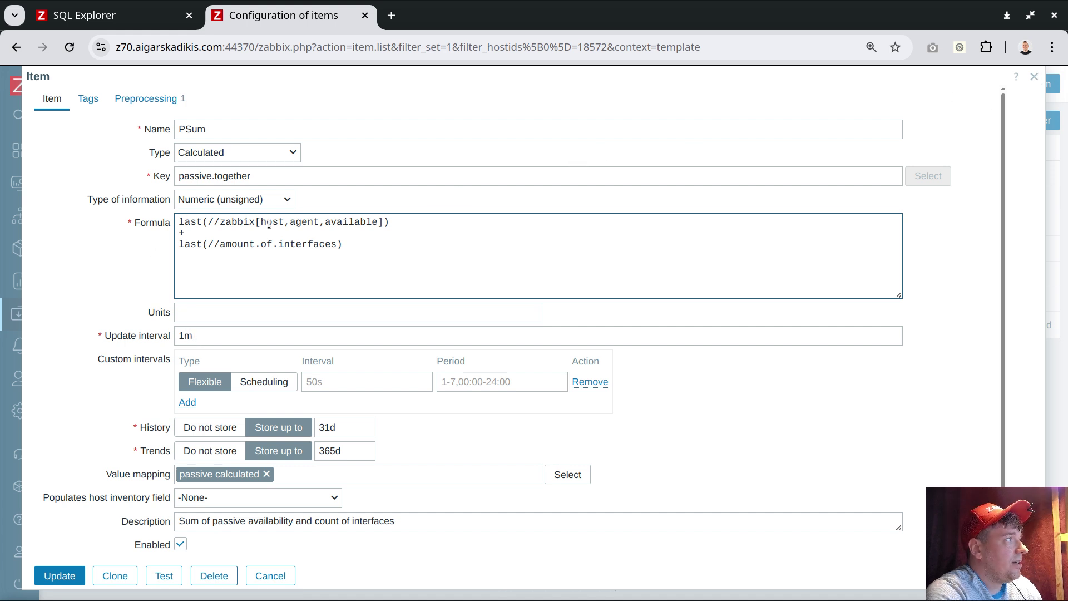
left_click(1034, 77)
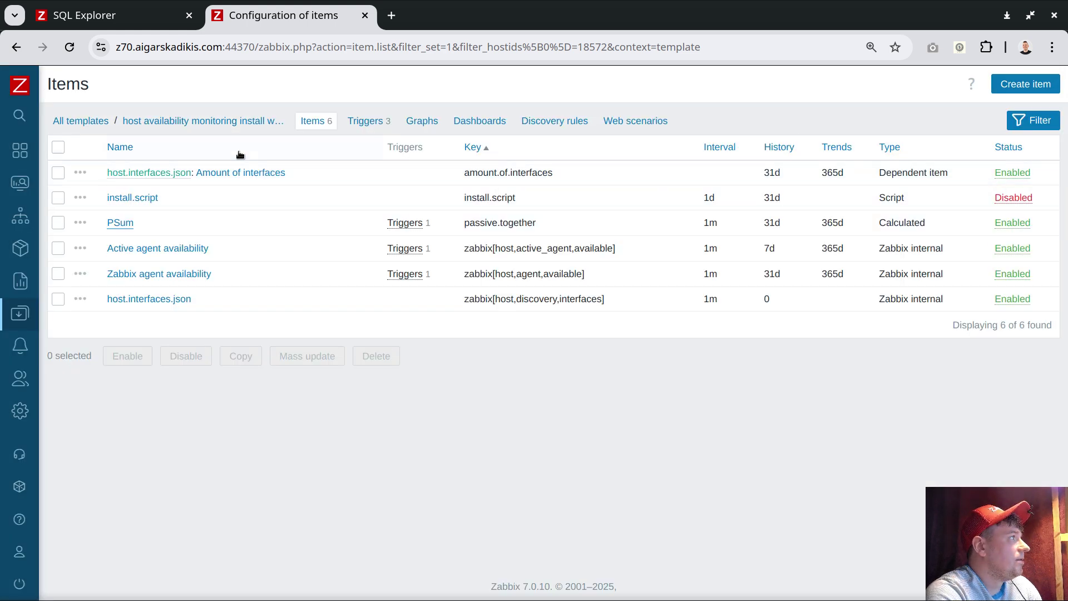
Edit the Unknown passive dashboard and place a new Top hosts Monzphere widget in the empty area beside Host availability.
left_click(71, 166)
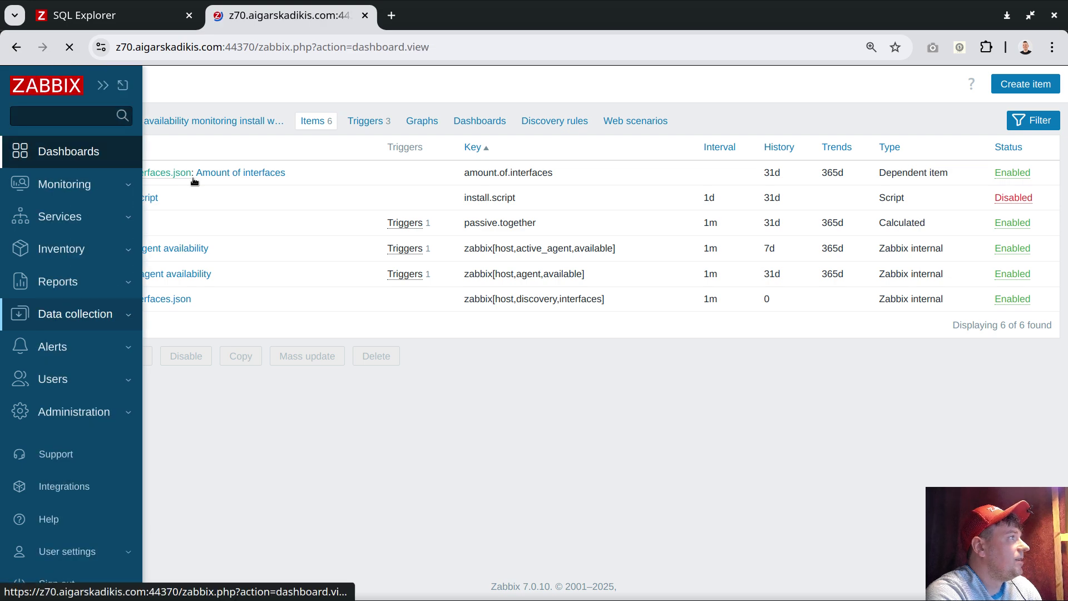
mouse_move(639, 145)
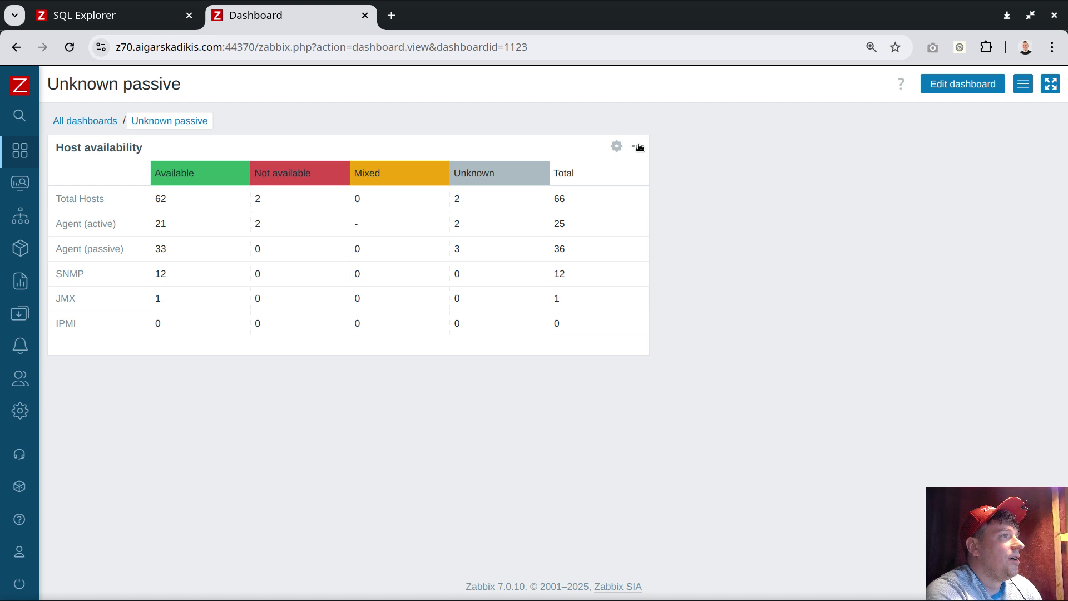
left_click(954, 92)
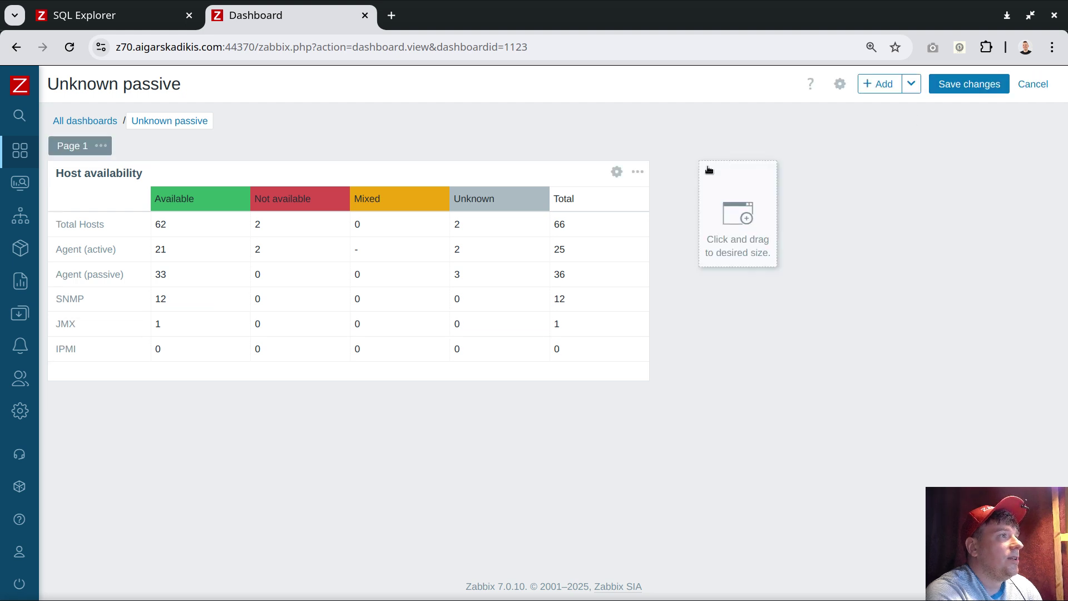
left_click_drag(664, 184, 1056, 468)
left_click(458, 98)
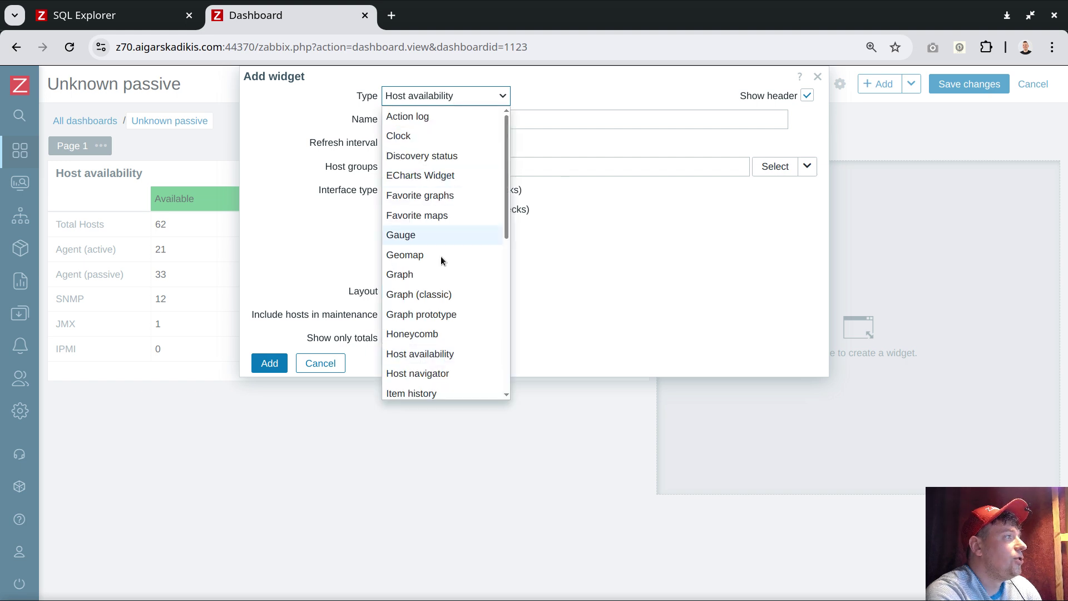
scroll(445, 273, "down", 5)
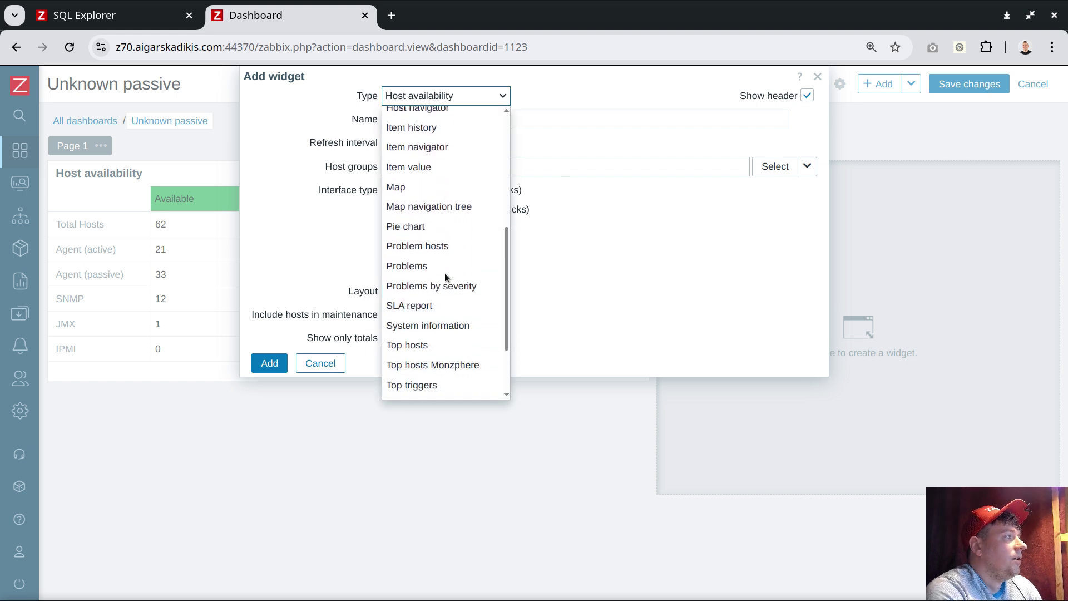
left_click(431, 365)
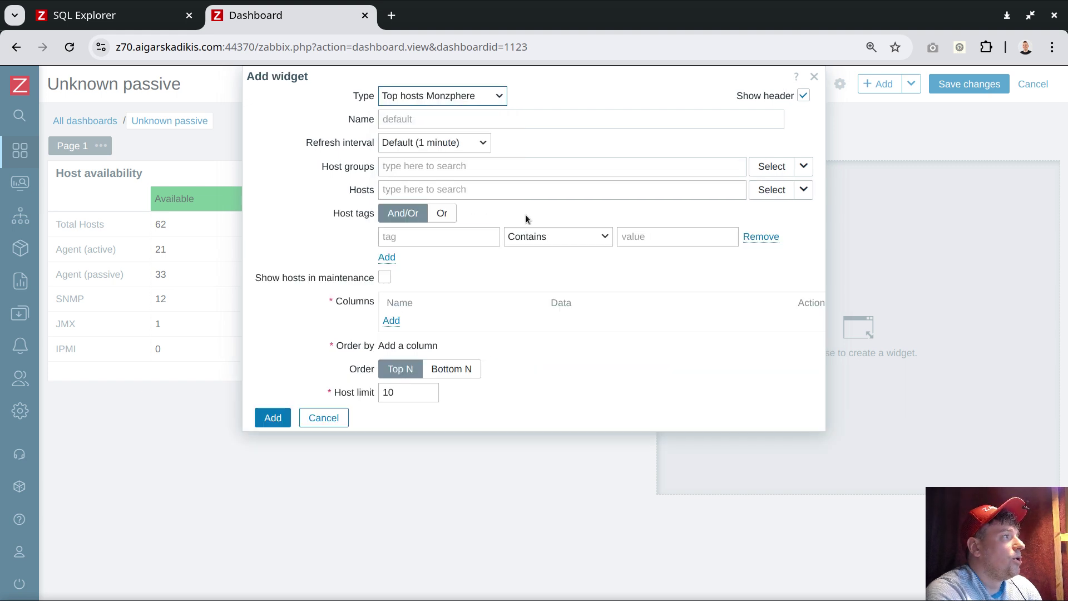
Add a column named Host to the widget that shows the host name.
left_click(393, 321)
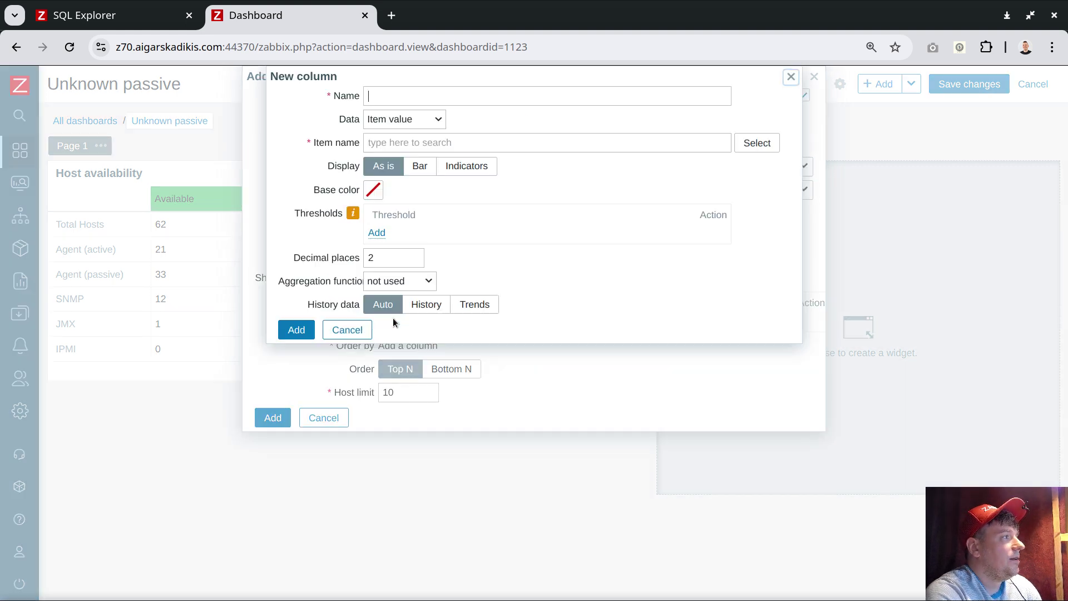
left_click(400, 119)
left_click(399, 160)
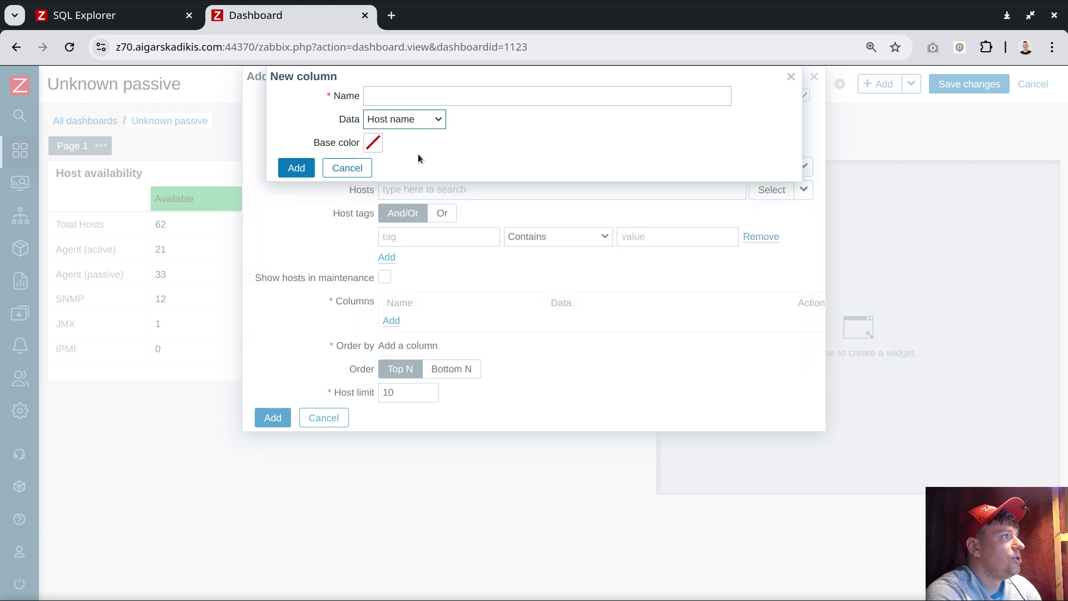
left_click(376, 96)
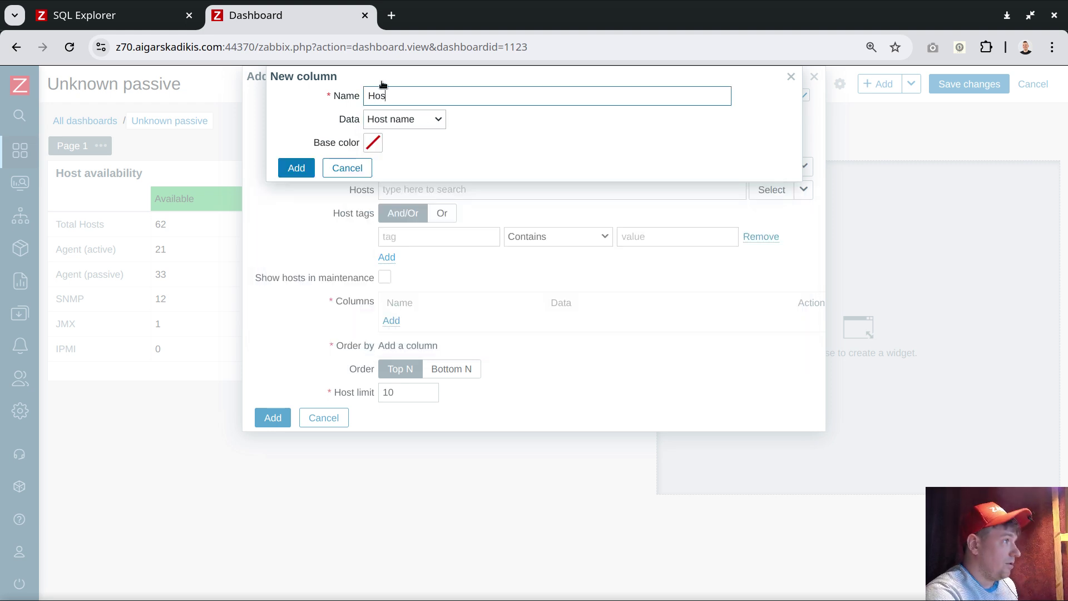
left_click(297, 168)
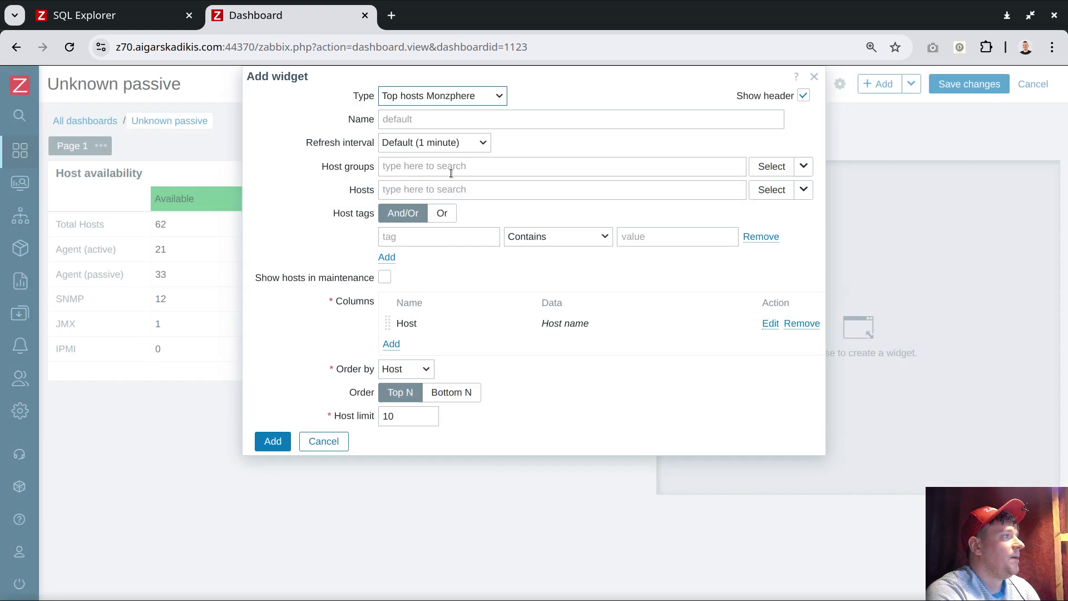
Start a second column for the widget after the Host column.
left_click(391, 344)
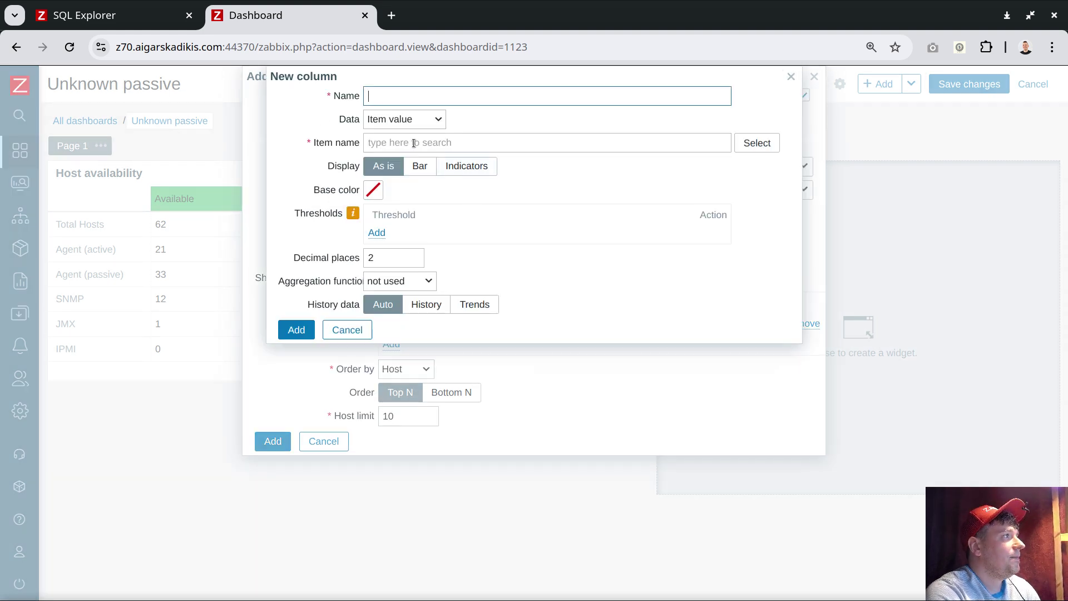
left_click(376, 233)
left_click(375, 232)
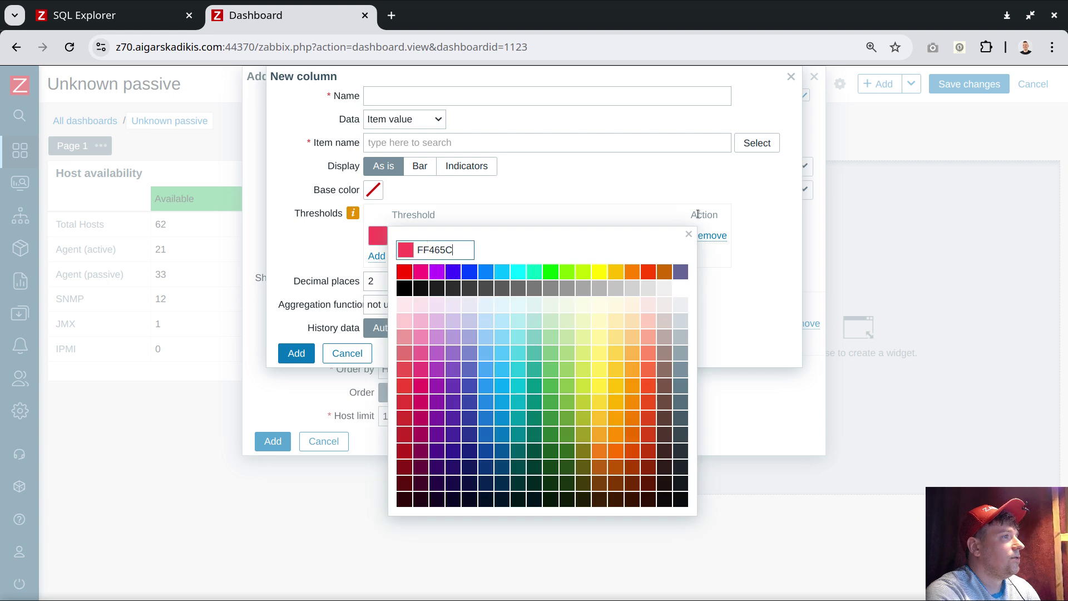
left_click(711, 234)
Set the new column's data to Item value and choose PSum as its item.
left_click(384, 118)
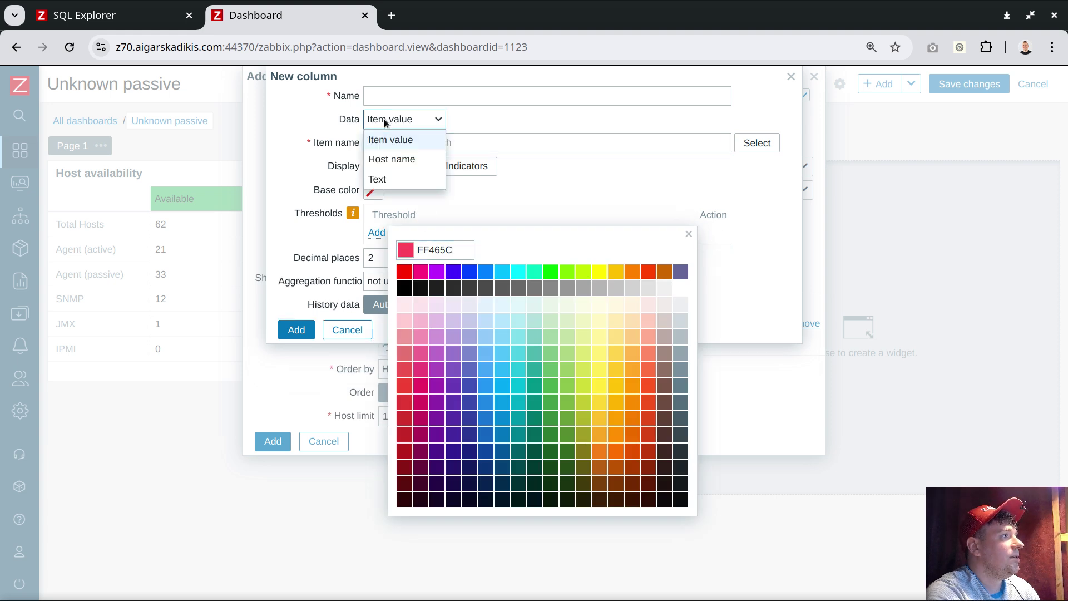
left_click(391, 140)
left_click(419, 143)
type("PSum")
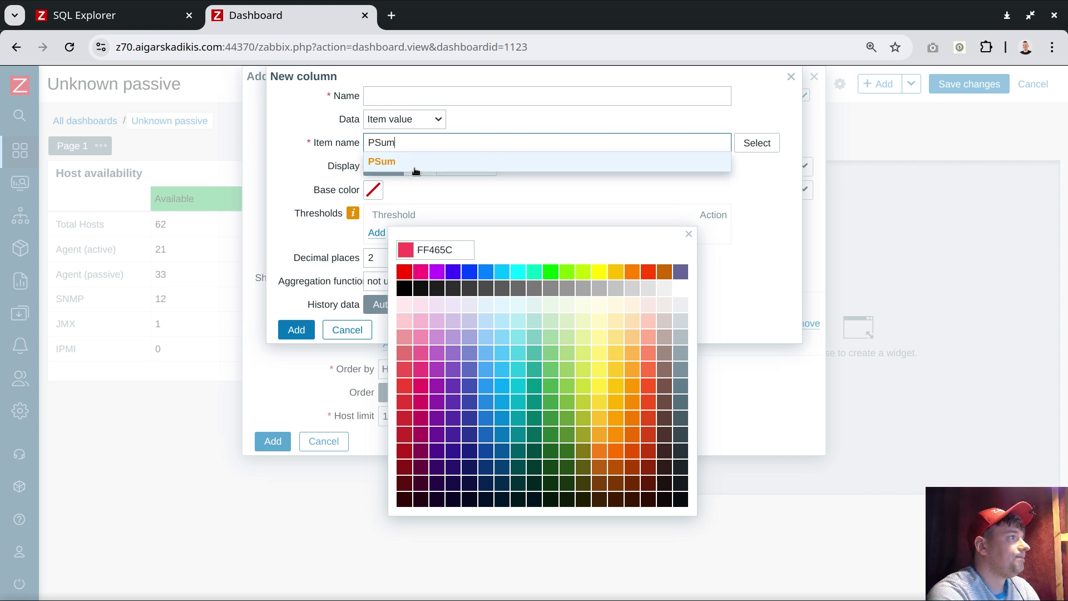
left_click(415, 166)
Name the new column PSum and dismiss the leftover colour picker.
left_click(409, 100)
type("P")
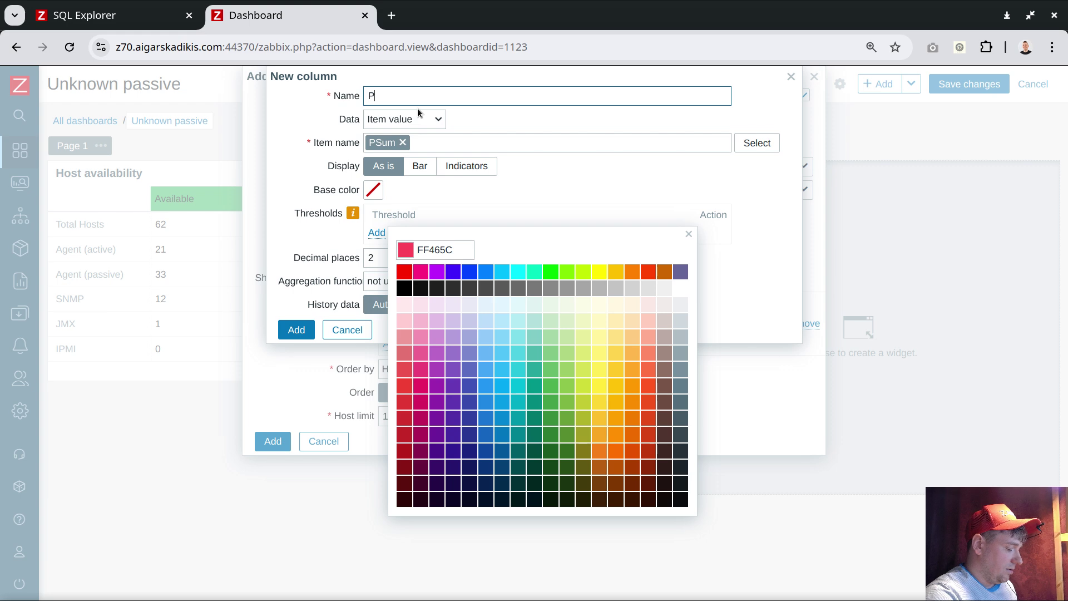
type("S")
key("BackSpace")
type("s")
key("BackSpace")
type("SUm")
key("BackSpace")
key("BackSpace")
type("um")
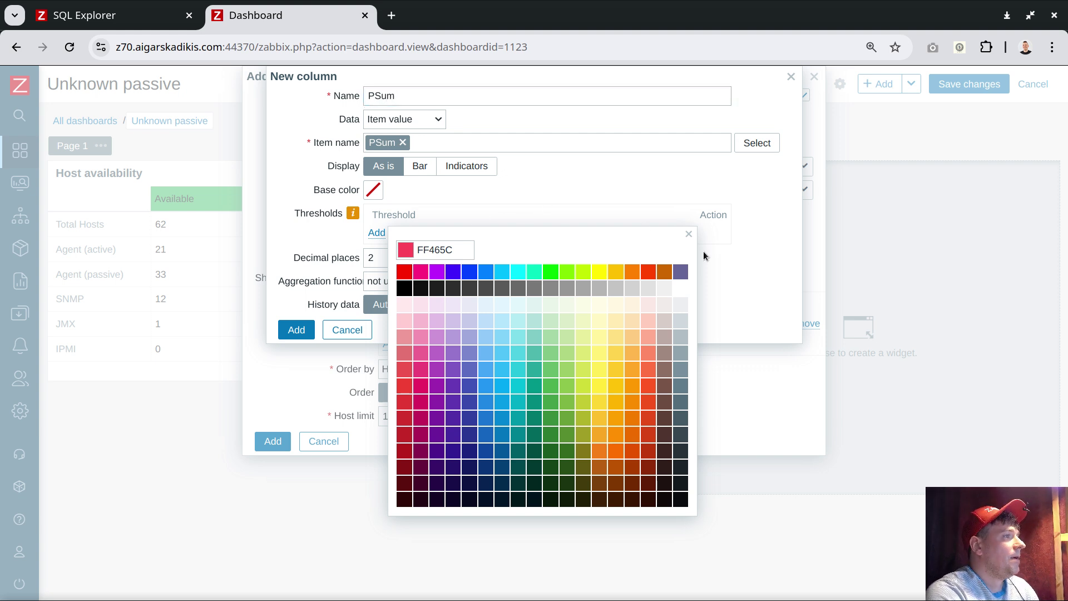
left_click(689, 234)
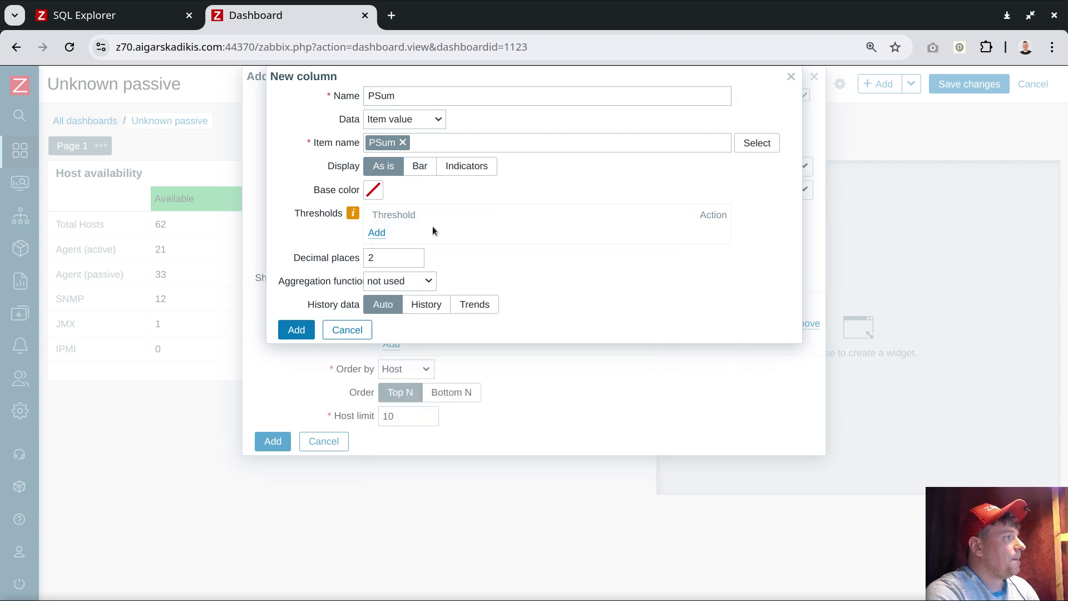
Set the PSum column's decimal places to 0 and add red, yellow and green threshold rows.
double_click(379, 259)
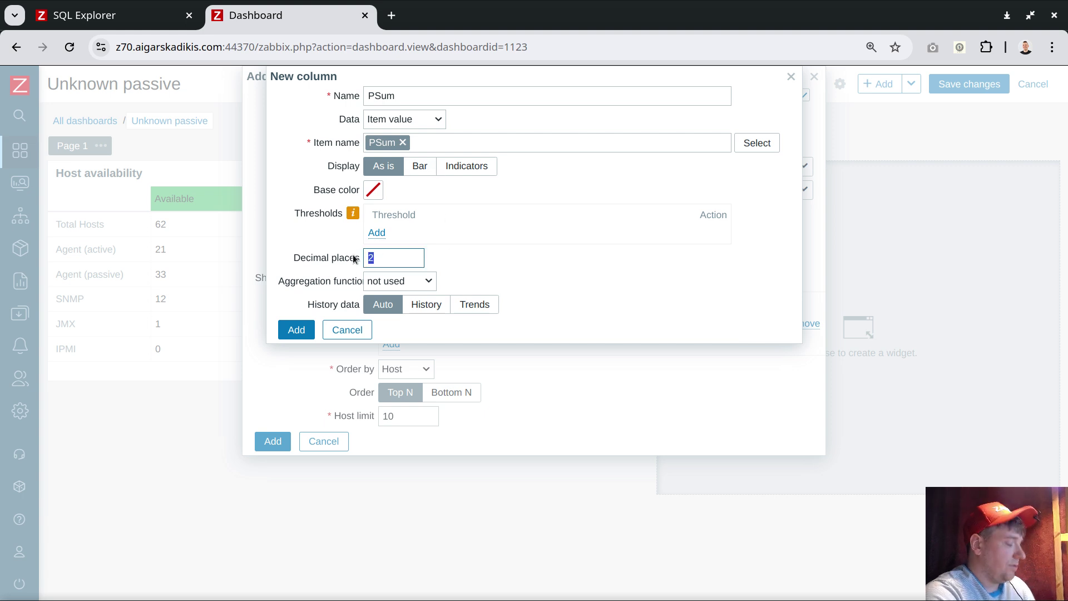
left_click(381, 233)
left_click(417, 234)
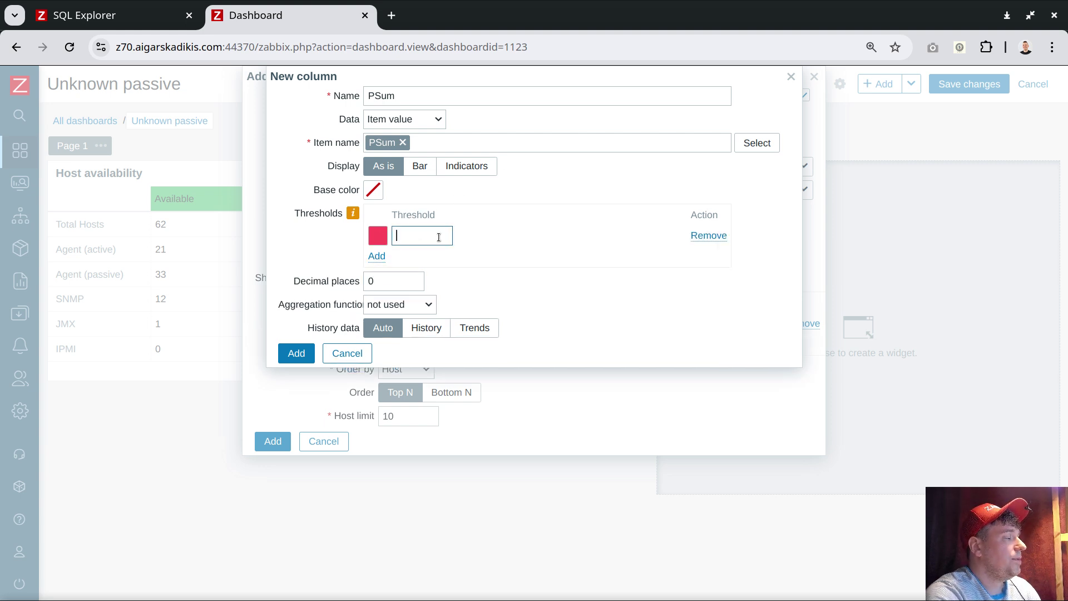
left_click(377, 256)
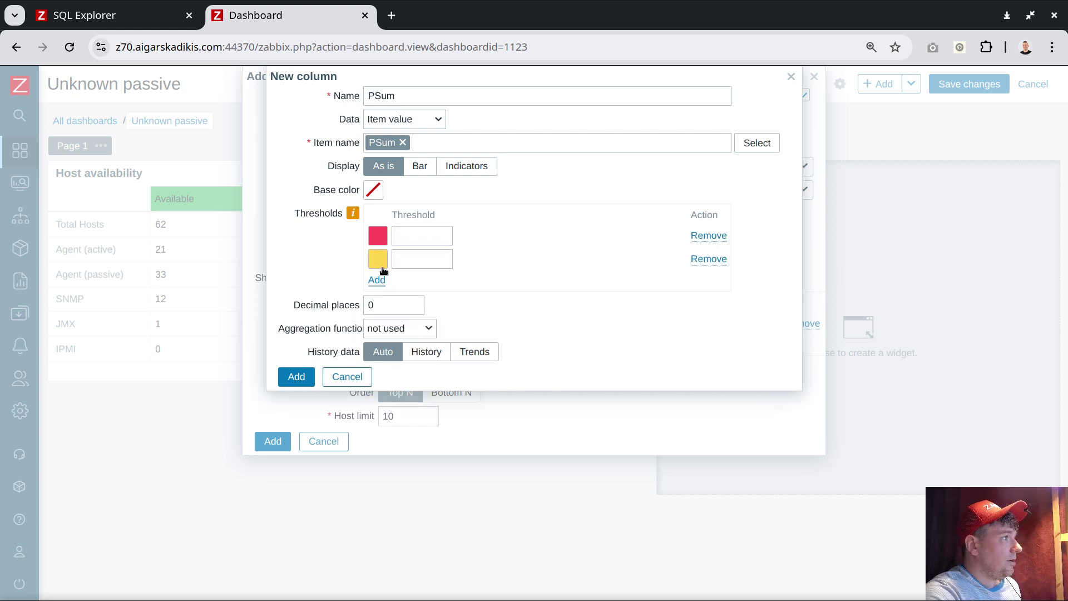
left_click(378, 279)
Set the yellow threshold to 1 and the green threshold to 2.
left_click(412, 260)
type("1")
left_click(419, 281)
type("2")
left_click(407, 234)
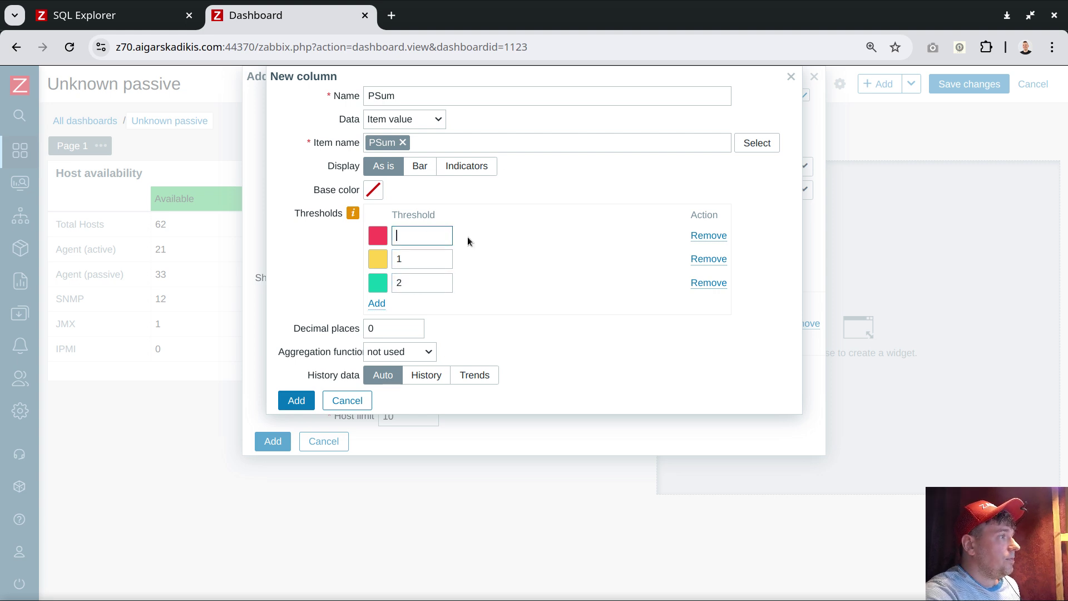
Set the PSum thresholds to 3 for red, 0 for yellow and 1 for green, and add the finished widget to the dashboard.
double_click(411, 259)
key("BackSpace")
double_click(413, 283)
type("1")
left_click(409, 260)
left_click(415, 236)
type("3")
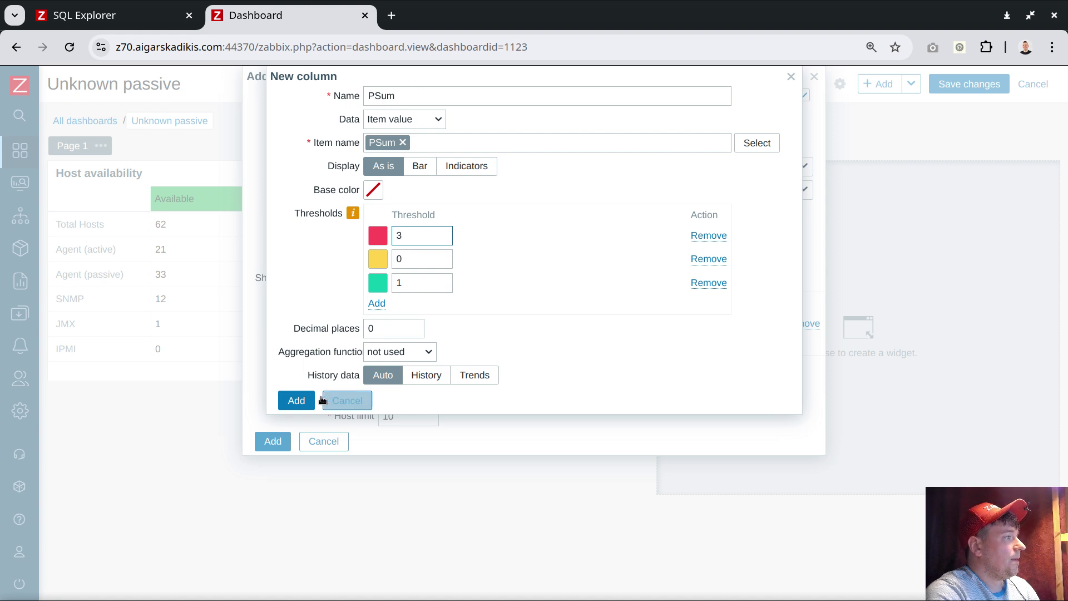
left_click(286, 402)
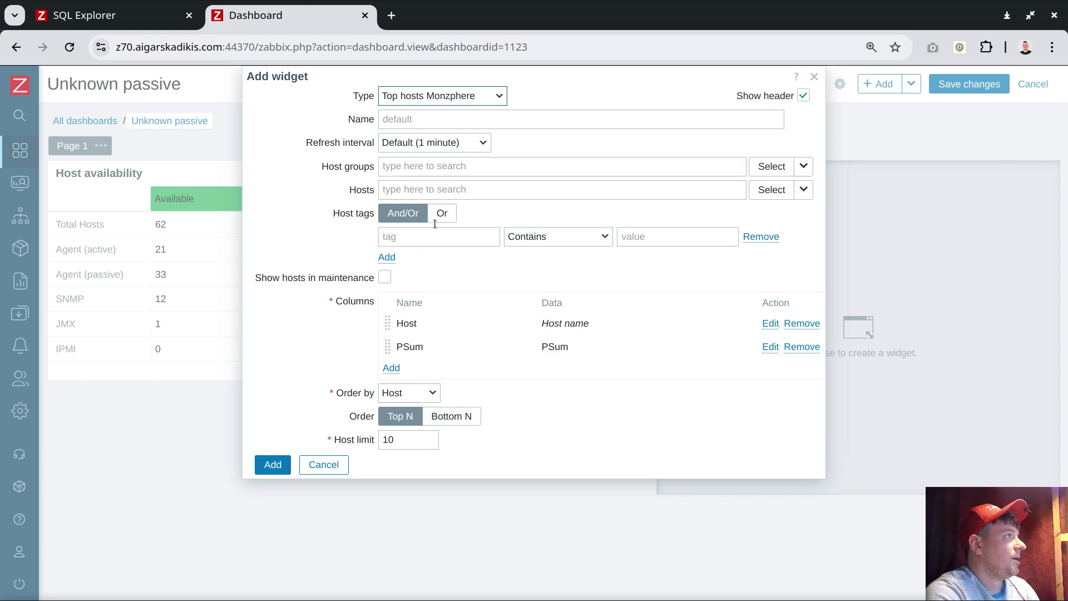
left_click(273, 464)
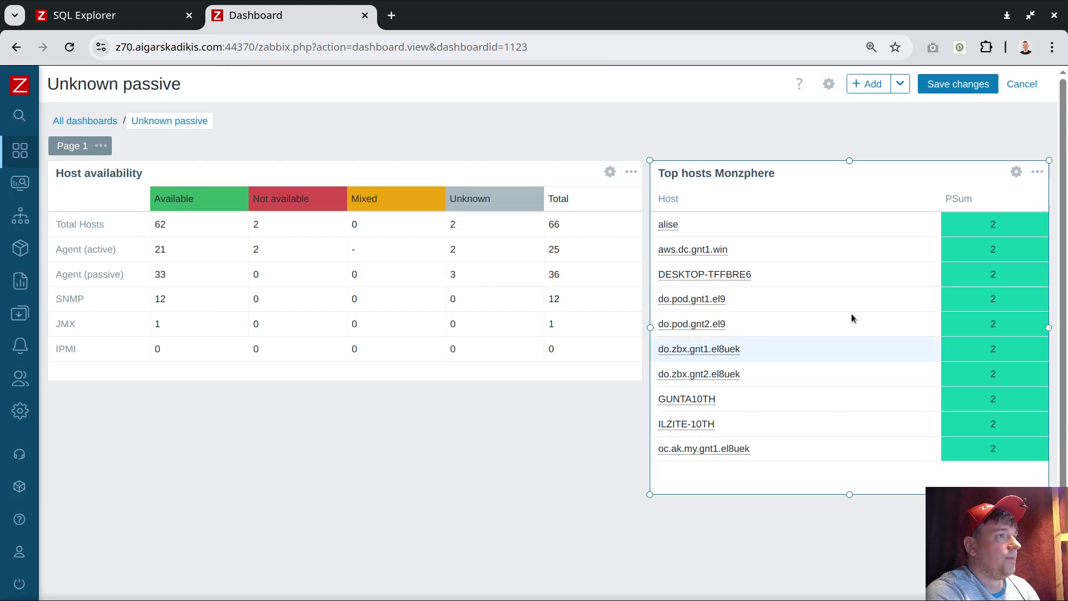
Order the Top hosts Monzphere widget by PSum with Top N order and apply the change.
left_click(1015, 173)
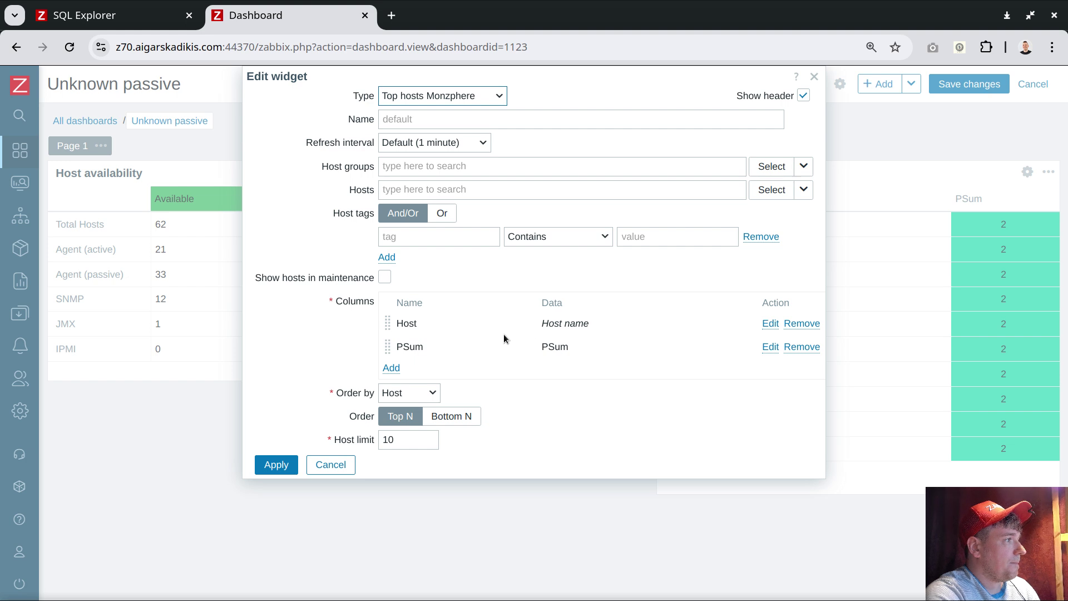
left_click(453, 416)
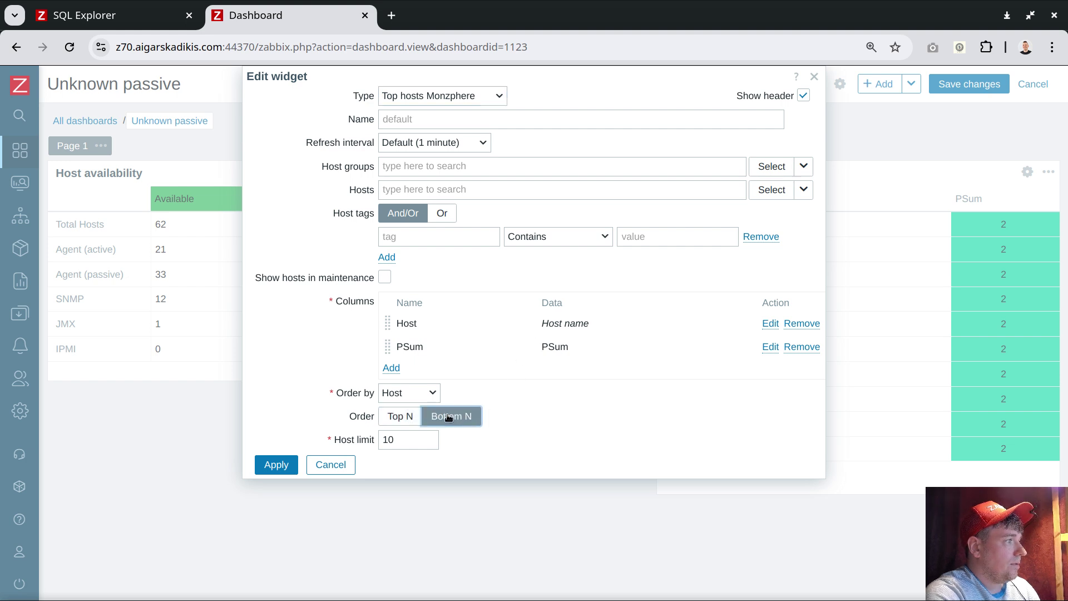
left_click(410, 416)
left_click(401, 393)
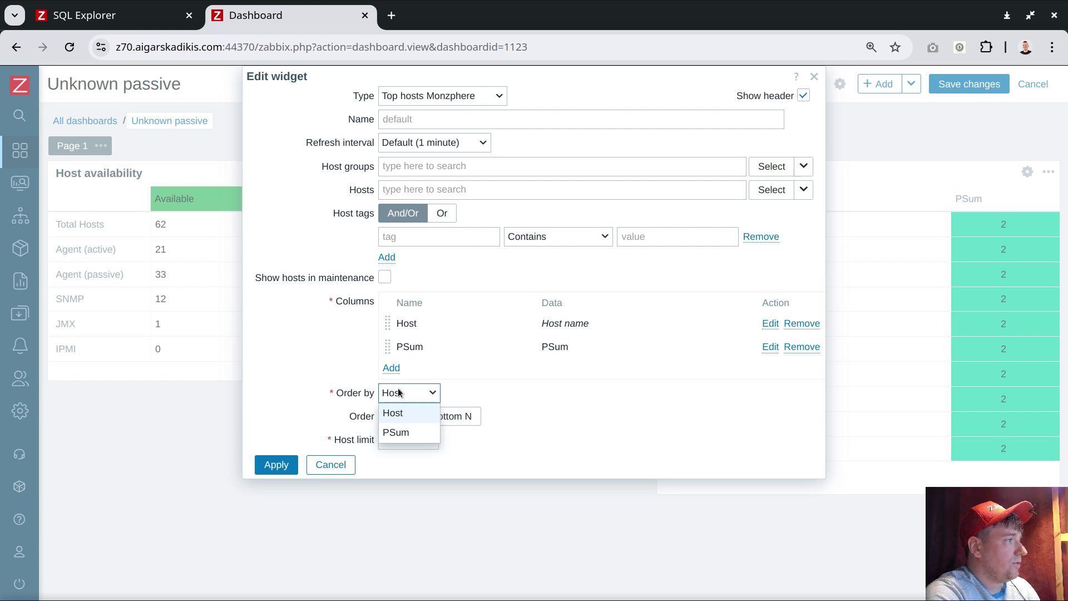
left_click(402, 432)
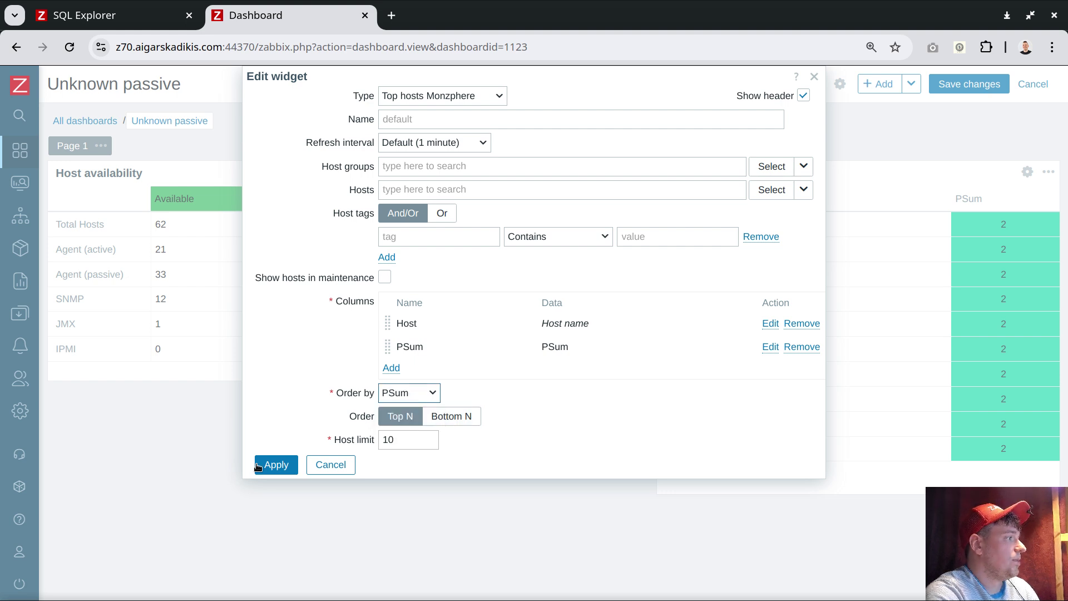
left_click(276, 465)
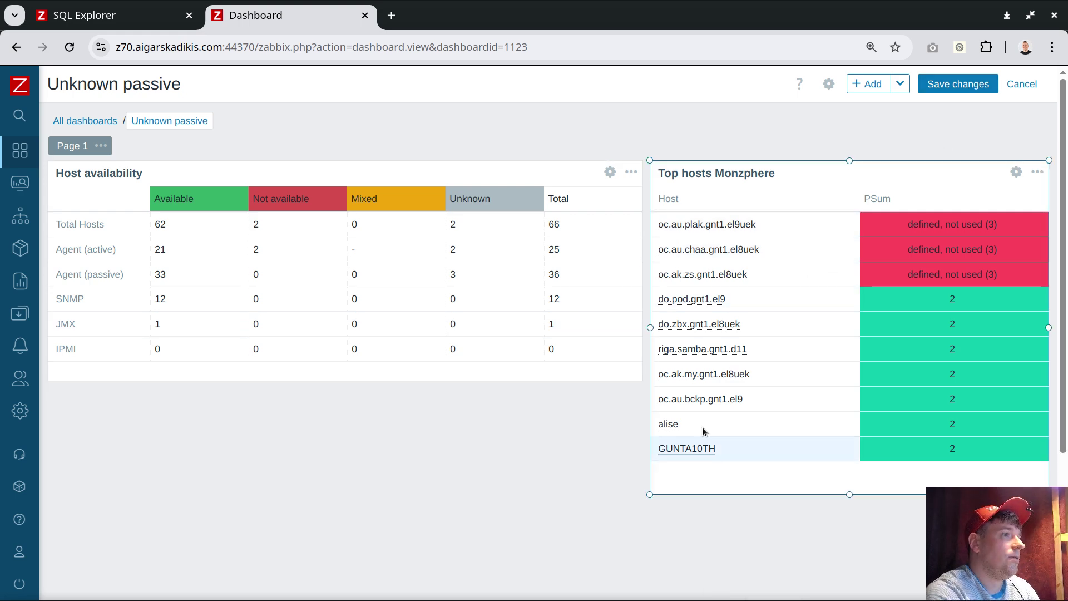
Check the unknown count for passive agents in Host availability and save the dashboard changes.
double_click(453, 275)
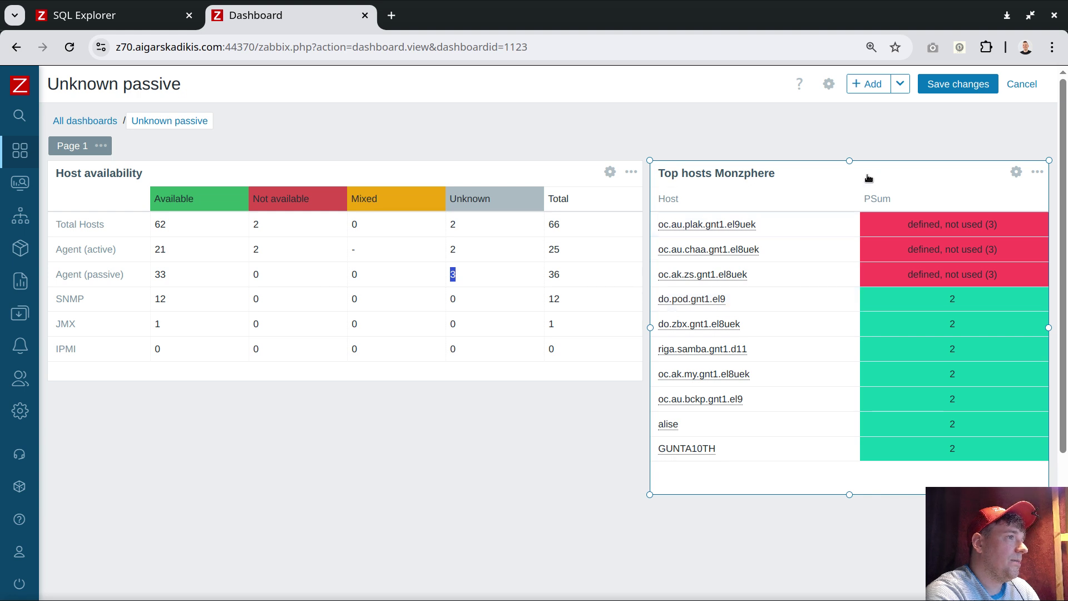
left_click(476, 273)
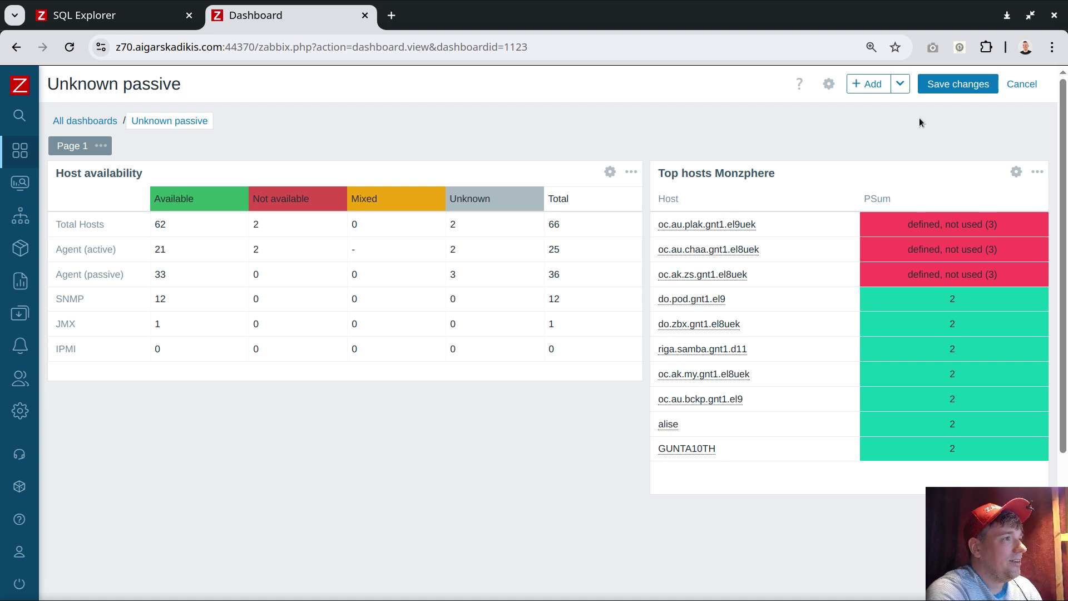
left_click(958, 86)
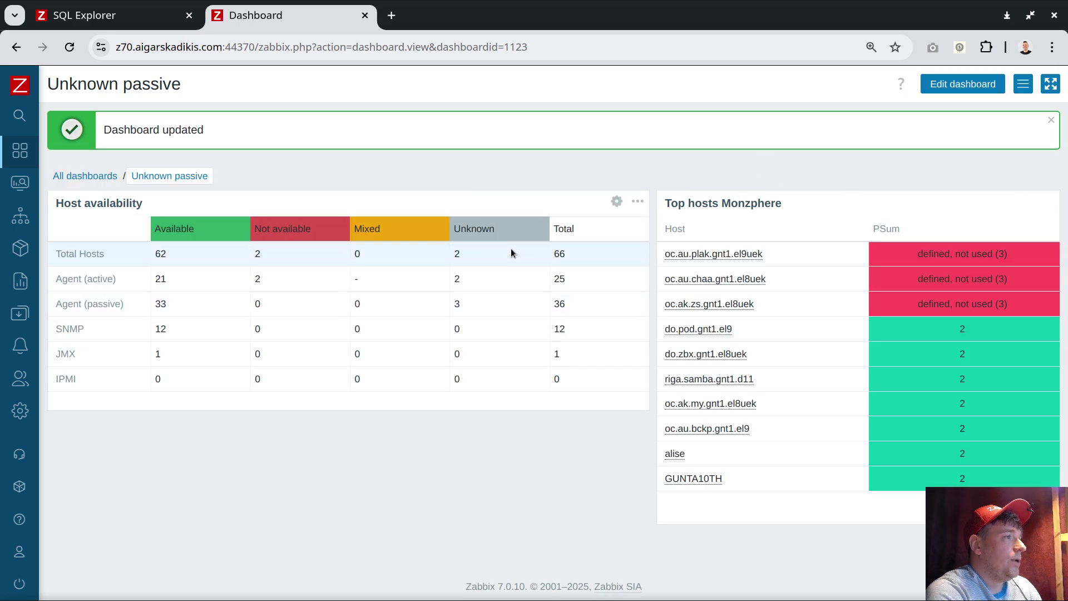
Remove the agent interface from host oc.au.chaa.gnt1.el8uek and update the host.
left_click(722, 277)
left_click(765, 457)
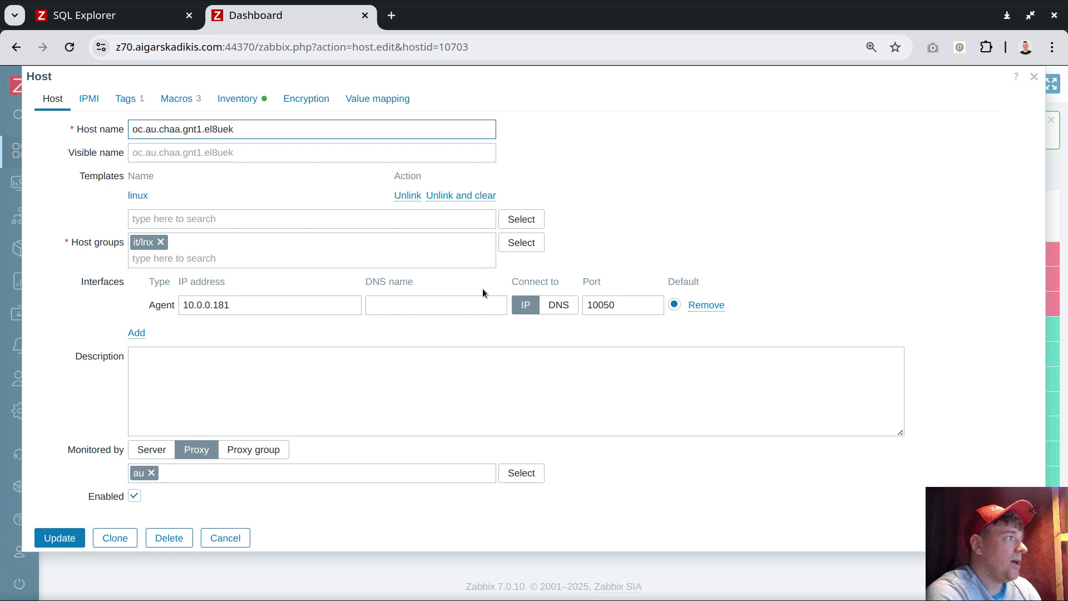
left_click(705, 305)
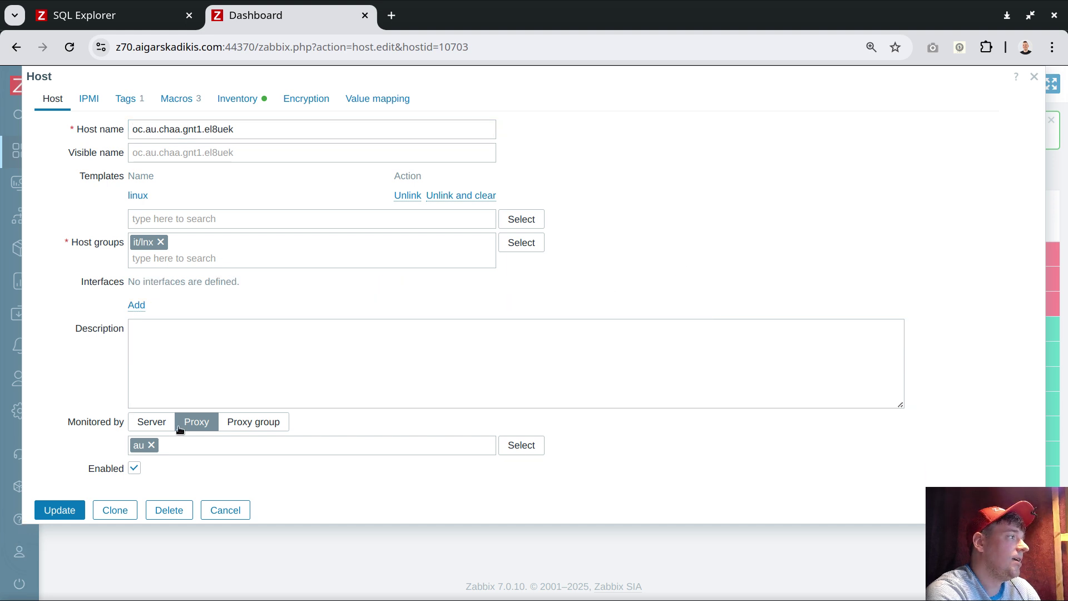
left_click(56, 510)
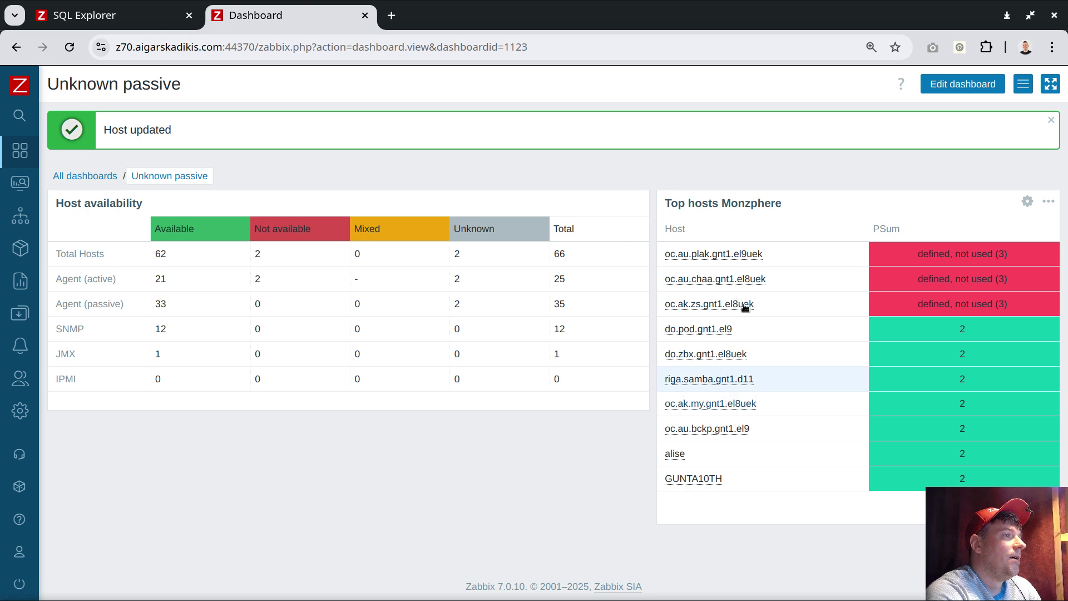
Reopen the configuration of host oc.au.chaa.gnt1.el8uek to check its interfaces and close it with an update.
left_click(714, 280)
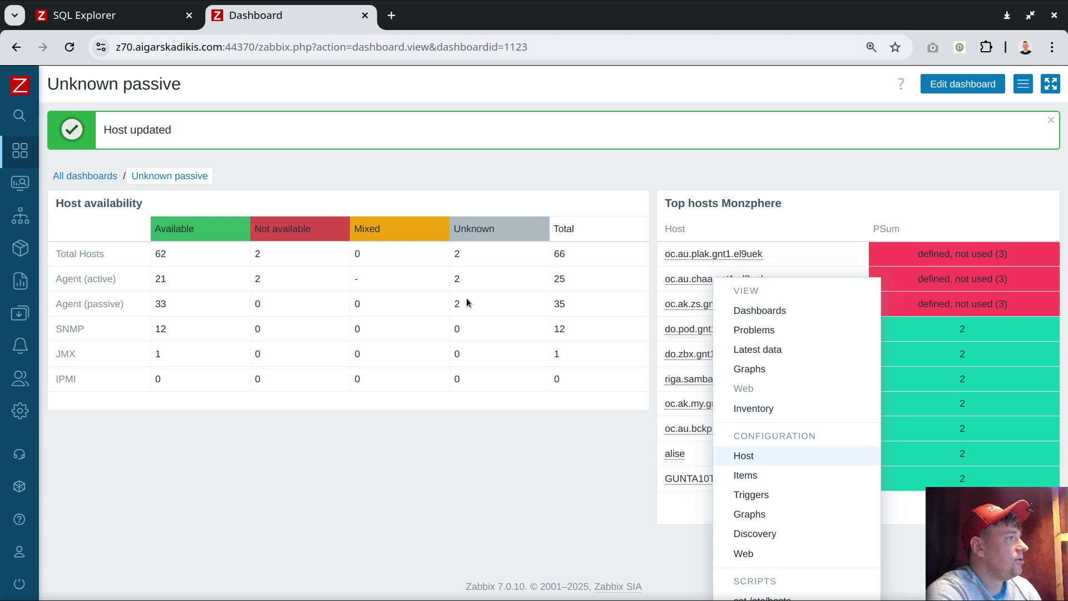
left_click(775, 456)
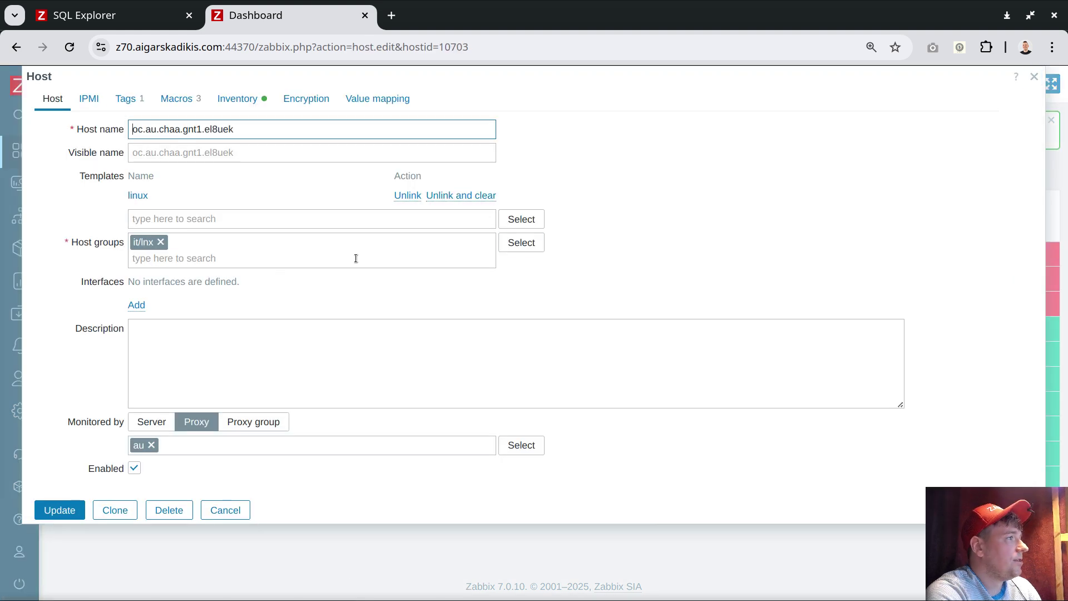
left_click(59, 511)
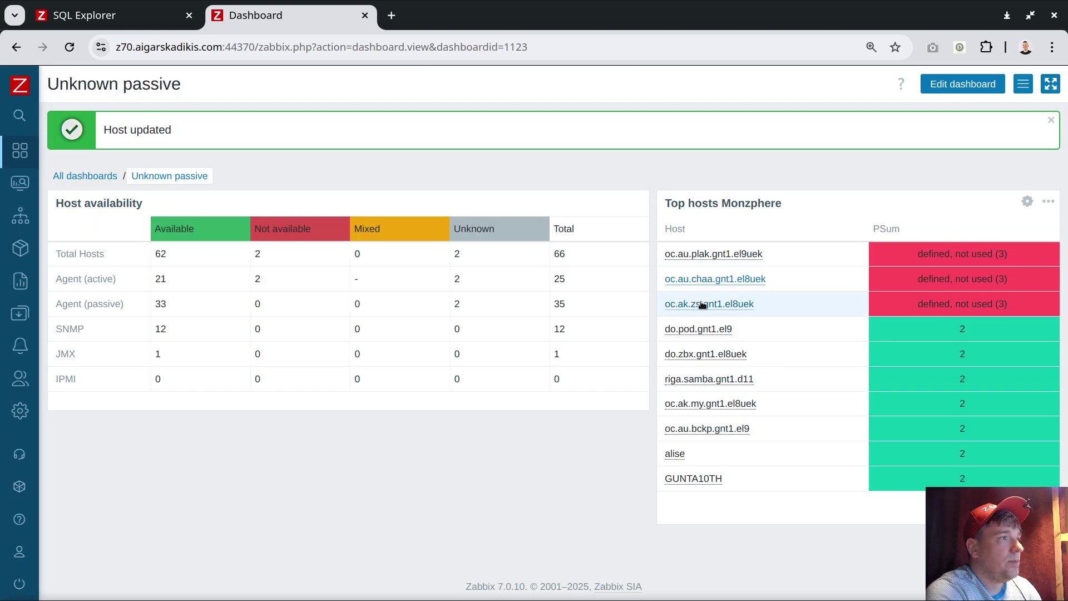
Remove the agent interface from host oc.ak.zs.gnt1.el8uek, update the host, and check the unknown passive agent count.
left_click(713, 304)
left_click(746, 480)
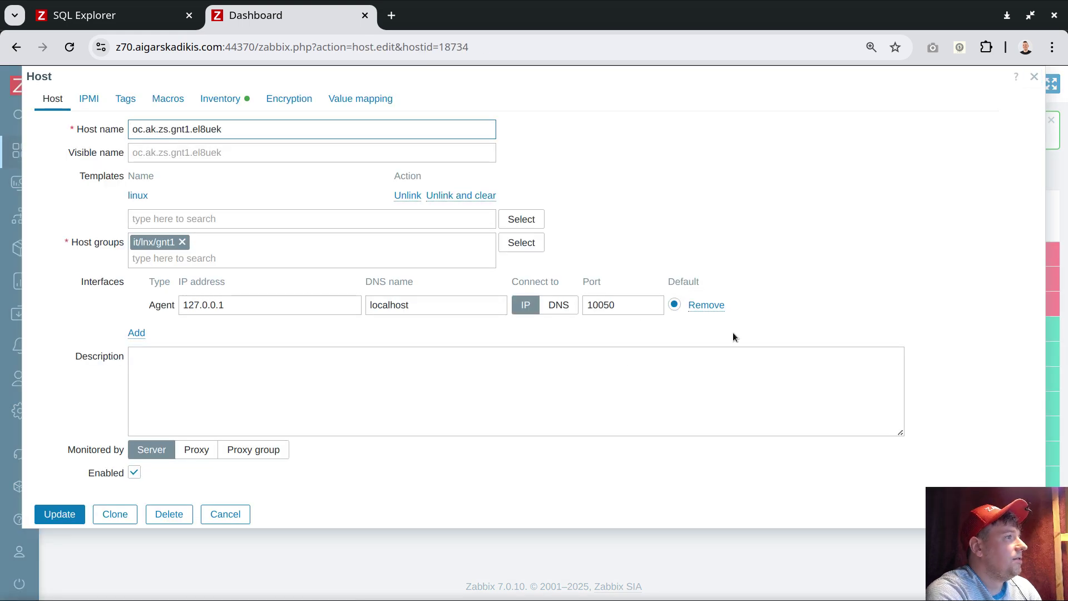
left_click(714, 307)
left_click(60, 487)
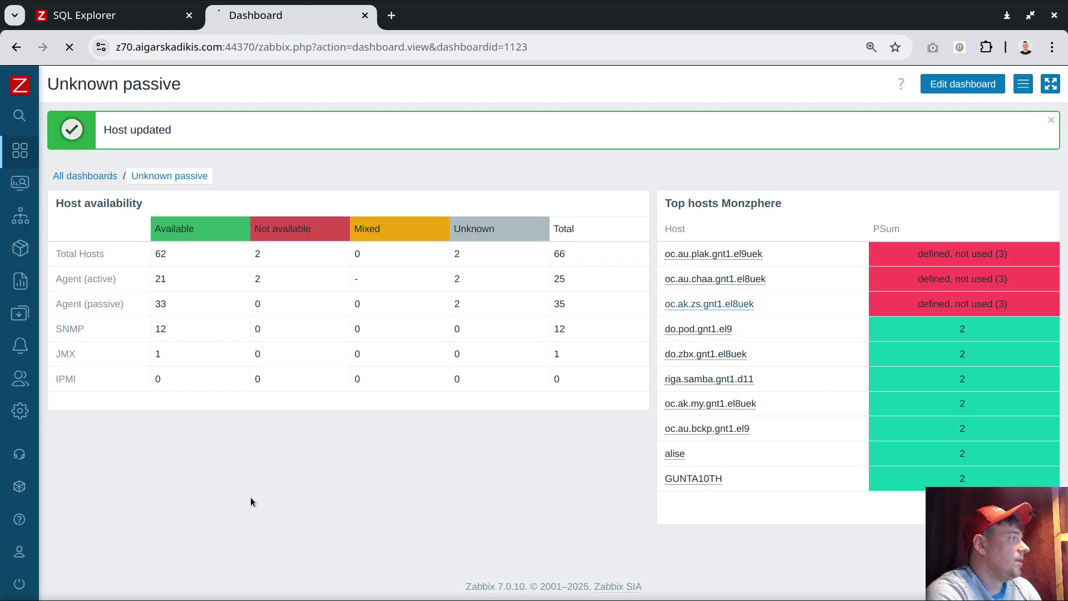
double_click(457, 305)
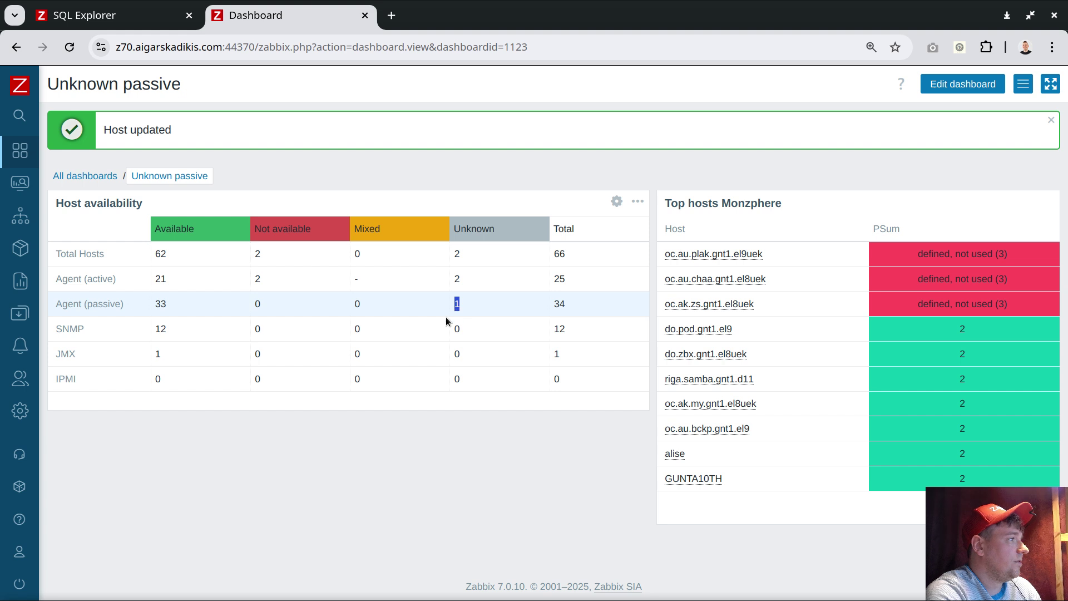
Remove the agent interface from host oc.au.plak.gnt1.el9uek, update the host, and check the unknown passive agent count.
left_click(692, 255)
left_click(722, 430)
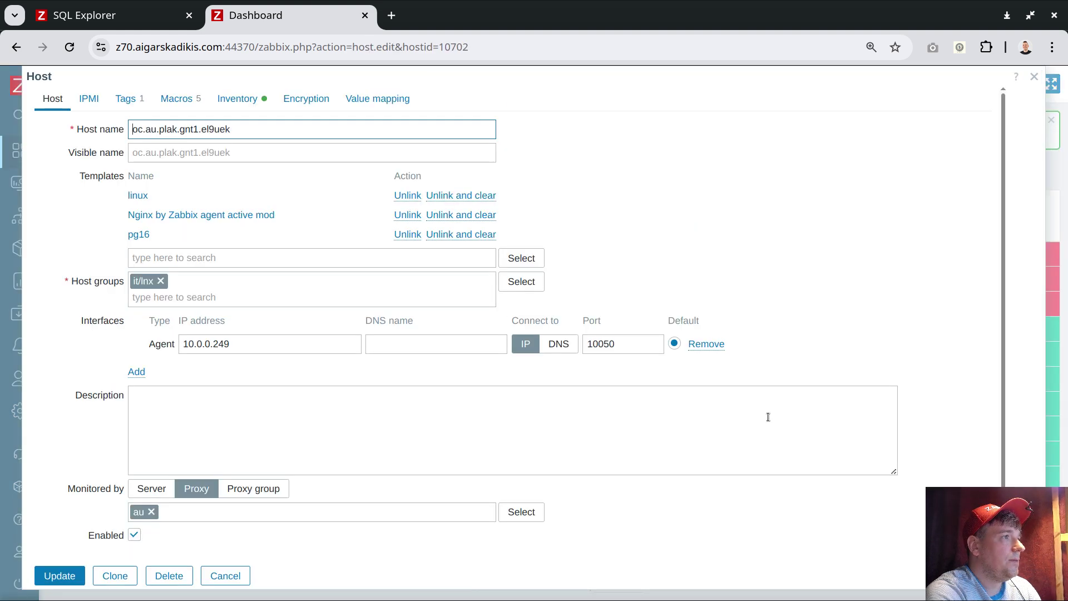
left_click(702, 344)
left_click(59, 549)
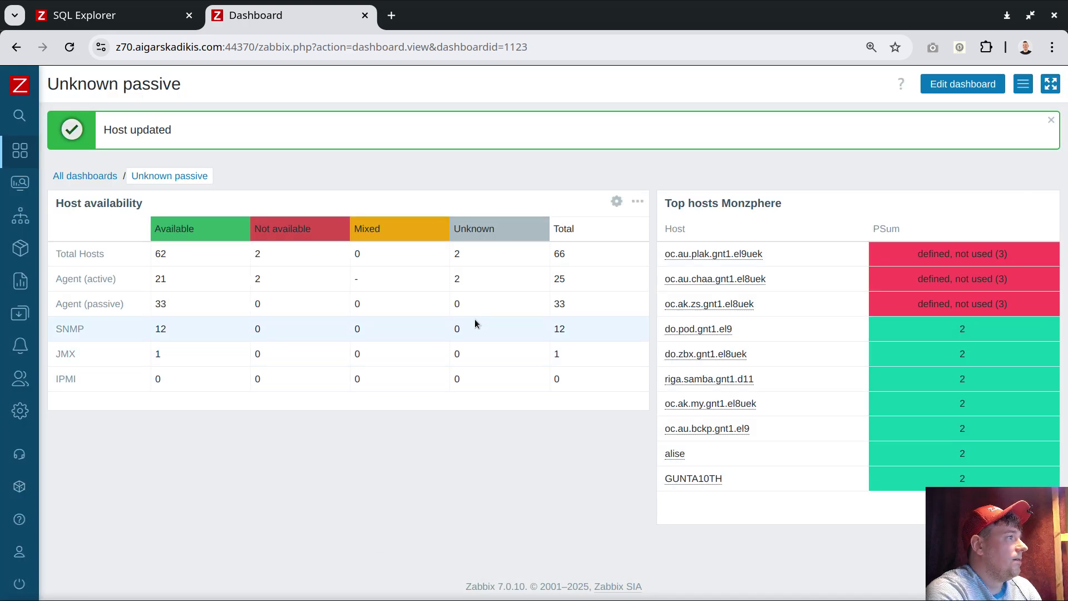
double_click(463, 307)
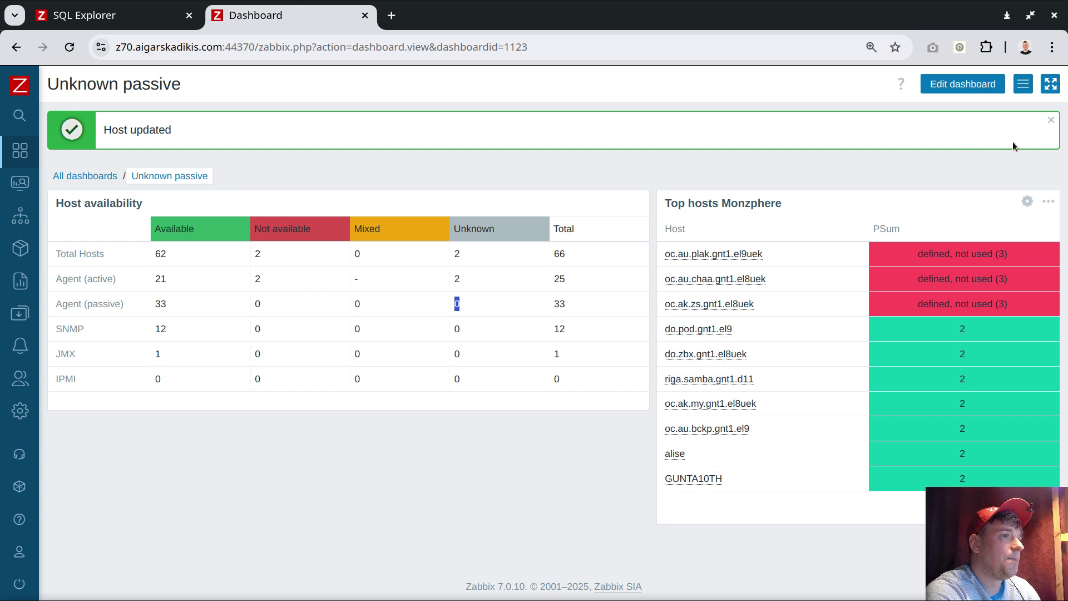
Reload the dashboard repeatedly to check the PSum values of the three edited hosts.
key("F5")
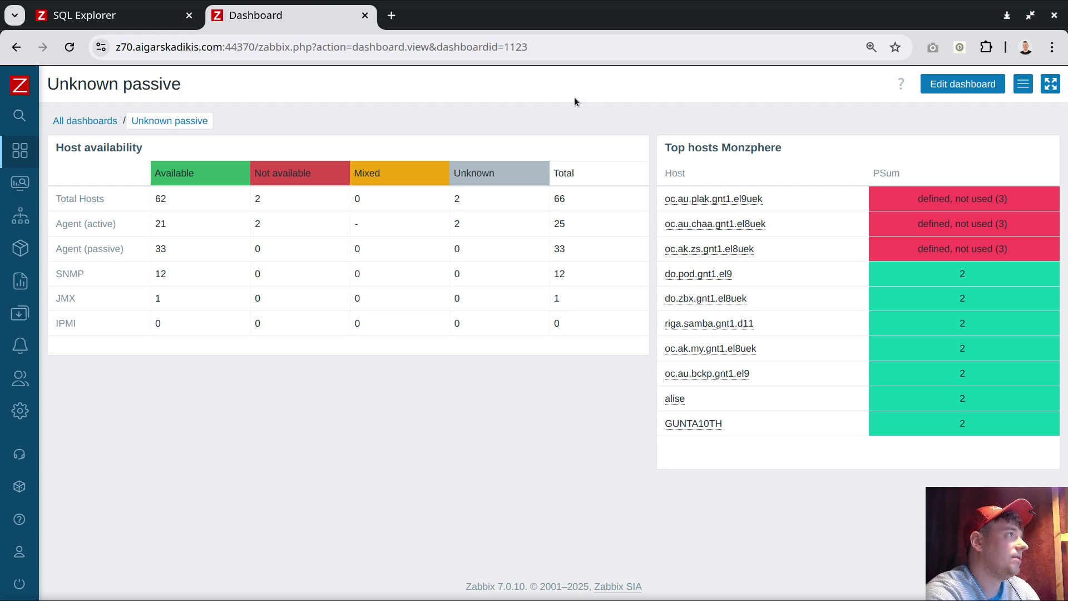
key("F5")
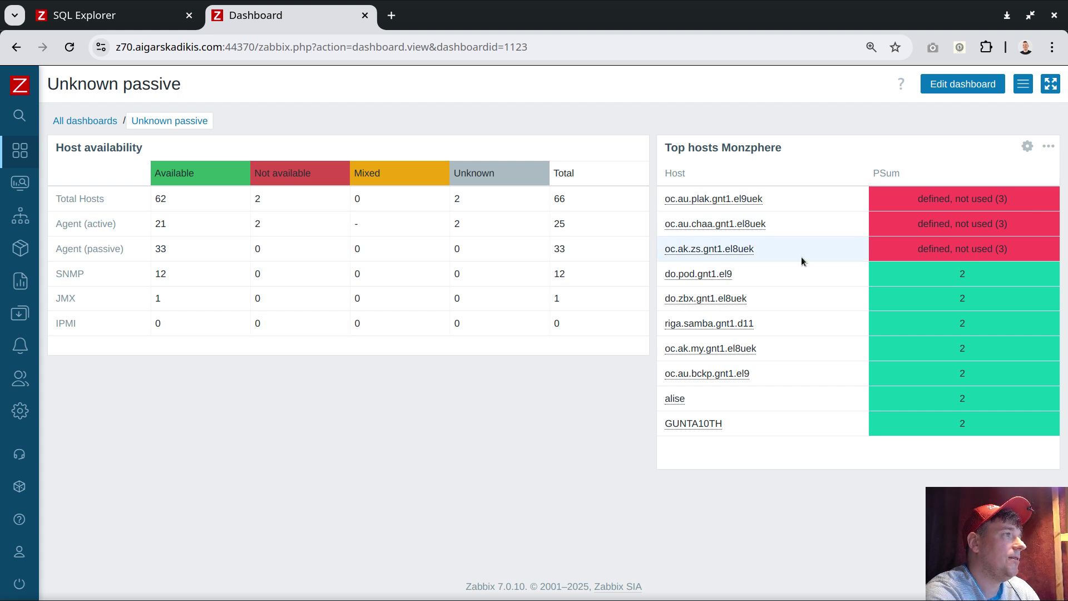
left_click(74, 49)
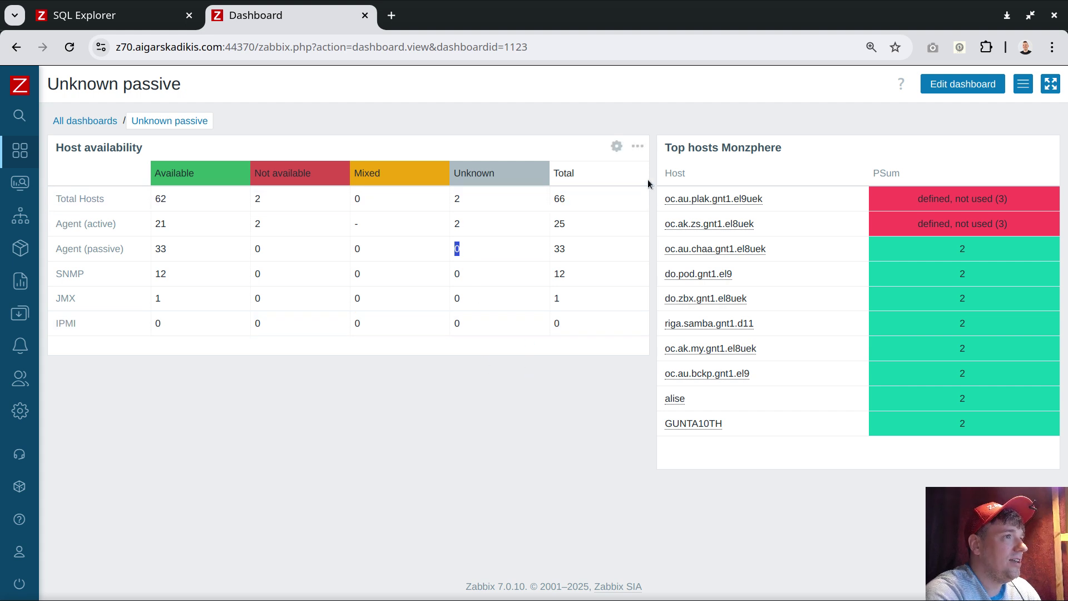
left_click(70, 47)
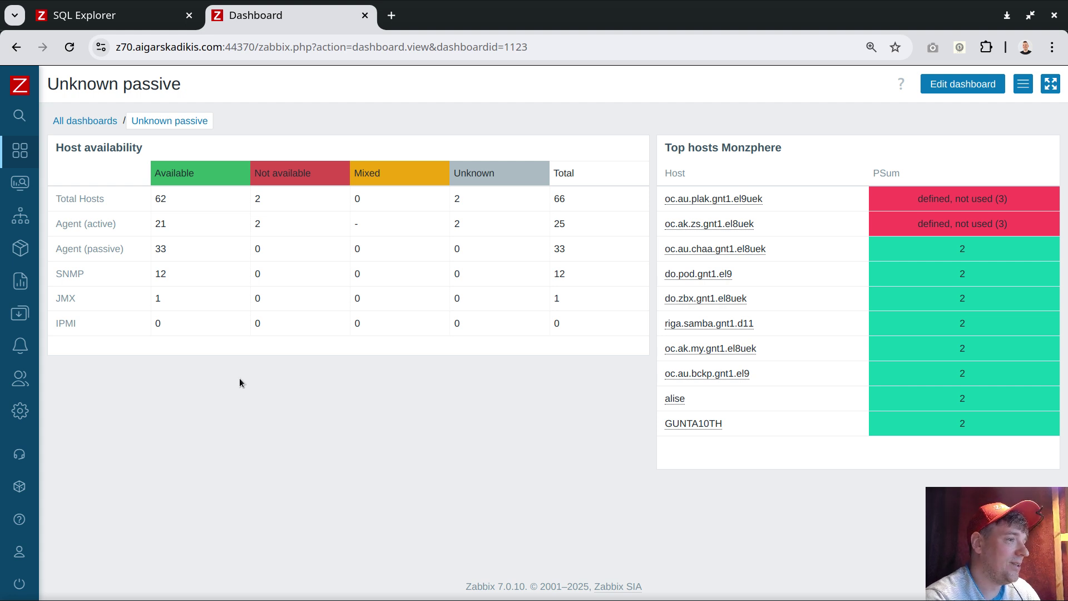
left_click(75, 53)
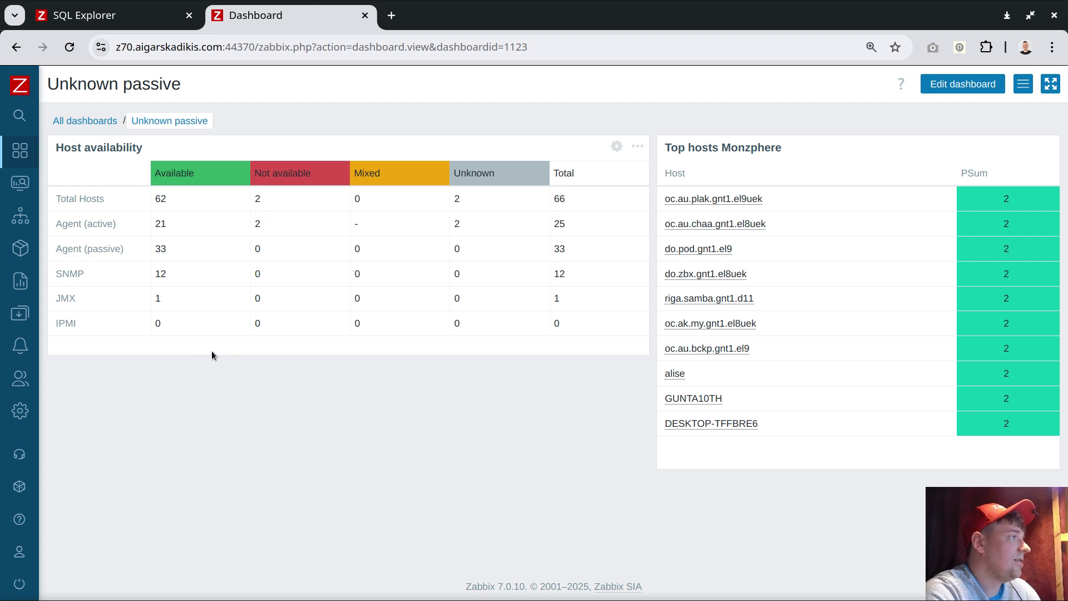
Open the list of templates under data collection.
mouse_move(16, 254)
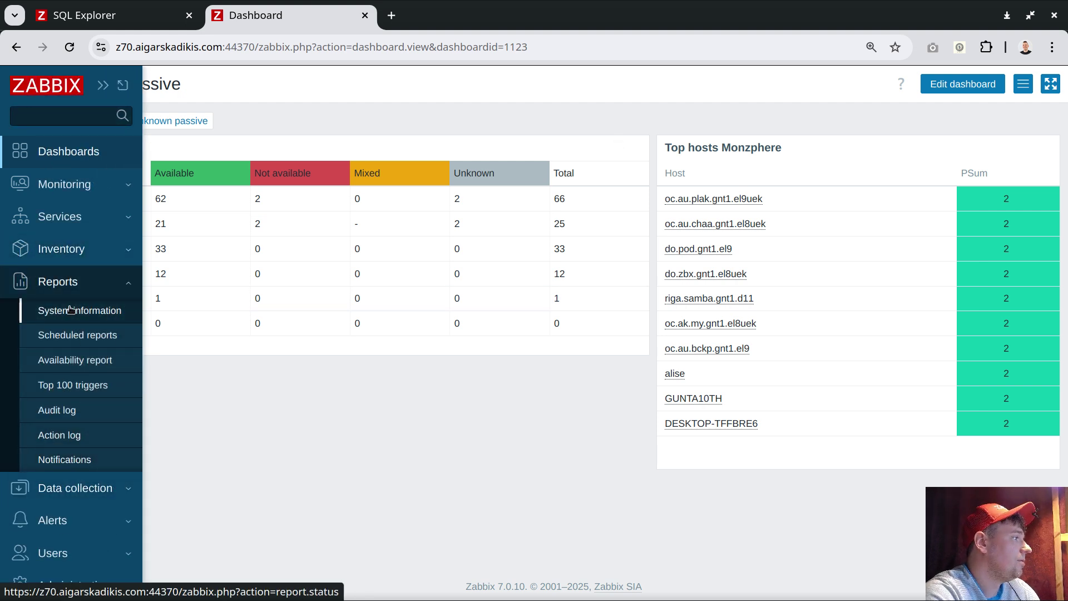
left_click(75, 488)
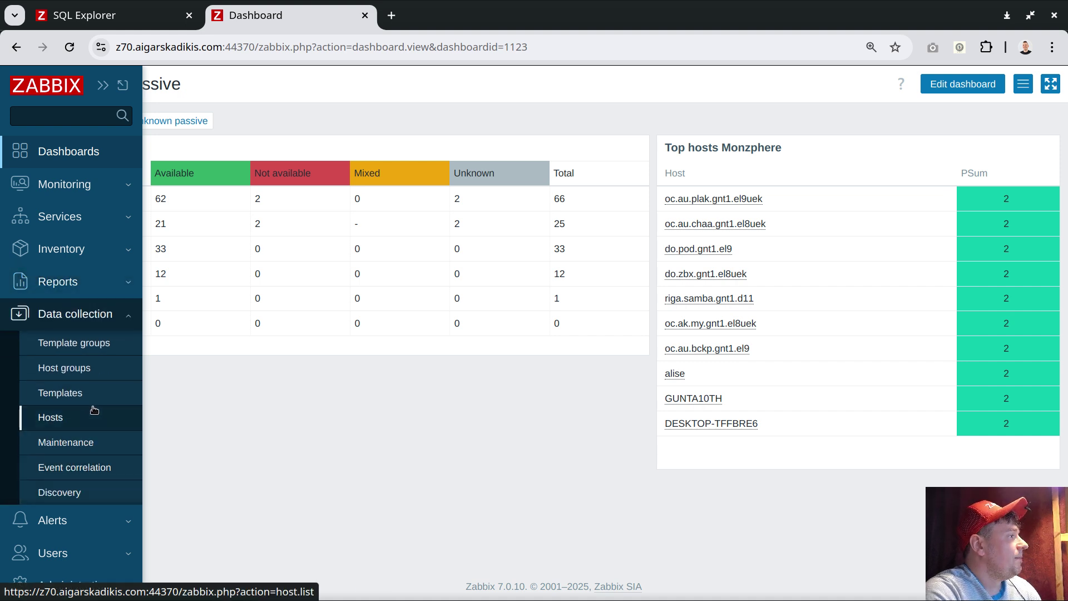
left_click(56, 391)
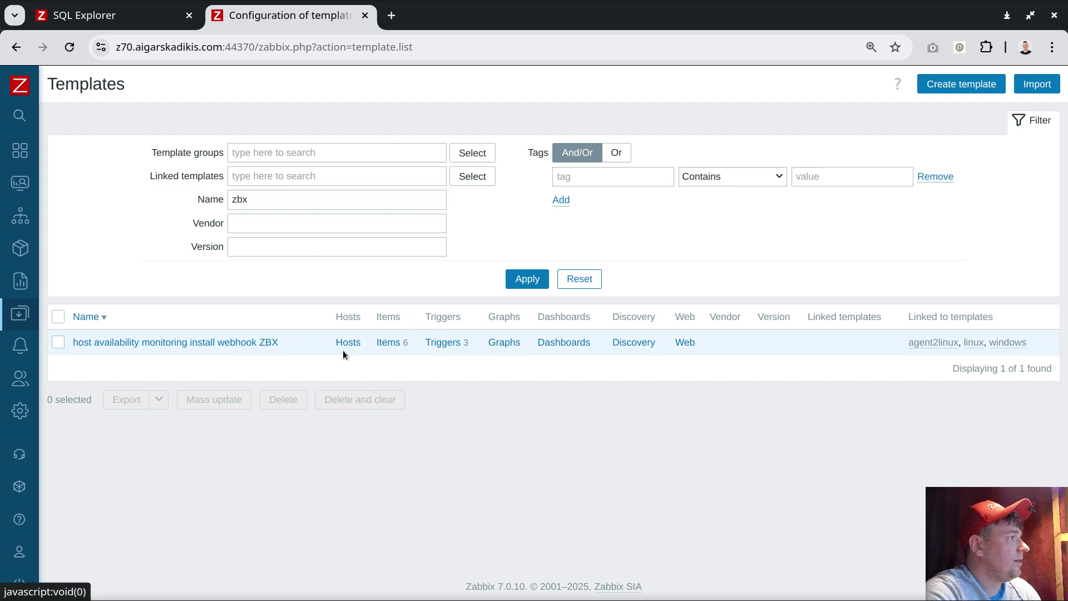
Open the items of the host availability monitoring install webhook ZBX template and locate the install.script item.
left_click(389, 342)
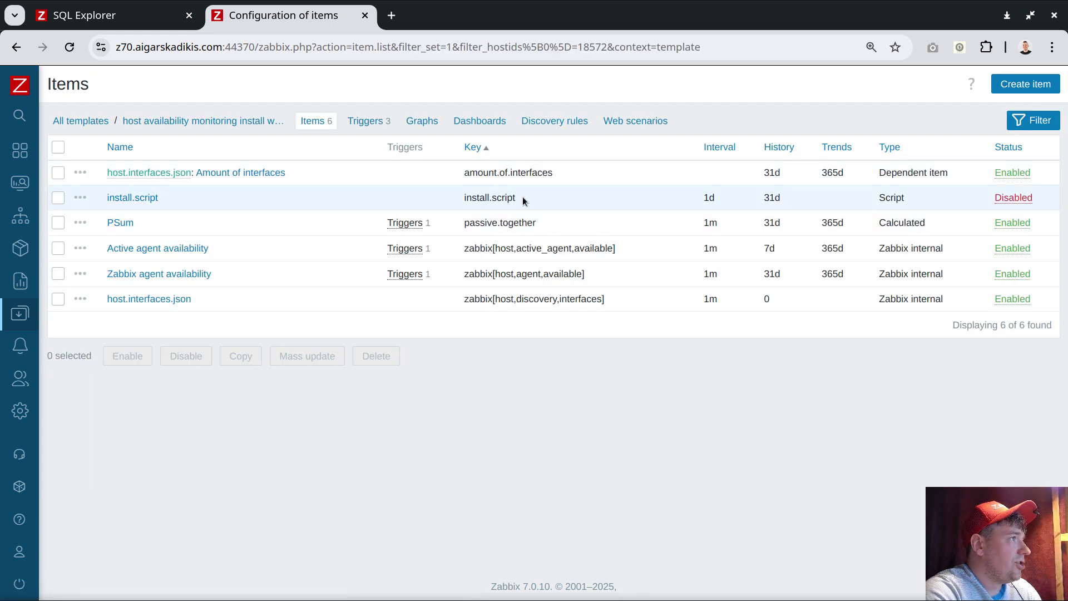
left_click_drag(465, 200, 528, 198)
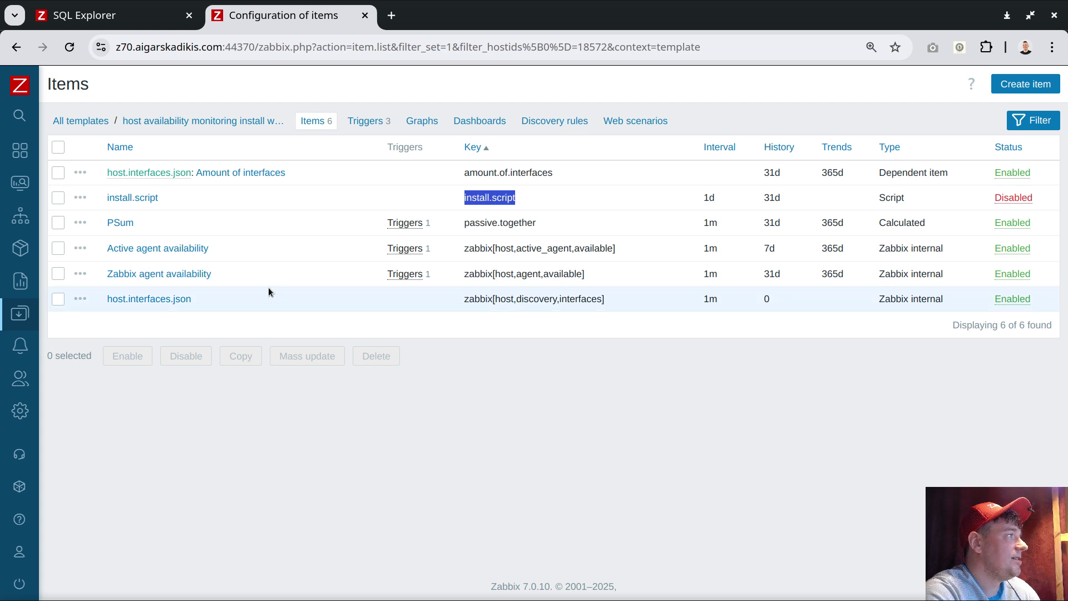
Open the global macros separately and examine {$ZABBIX.URL} and {$Z_API_SESSIONID}, comparing the URL macro's value with the frontend address.
mouse_move(16, 415)
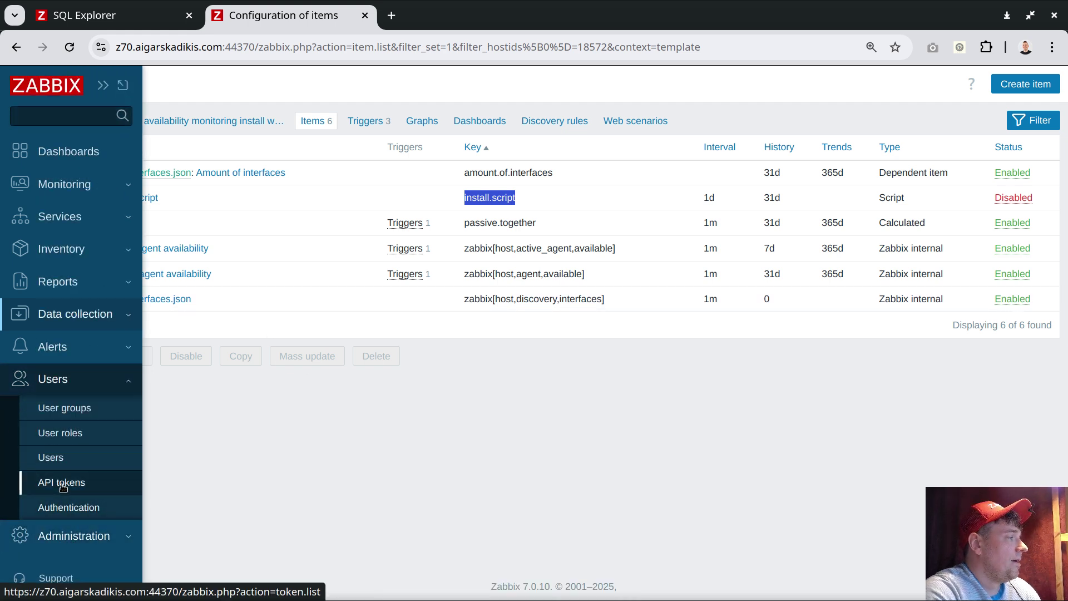
left_click(74, 543)
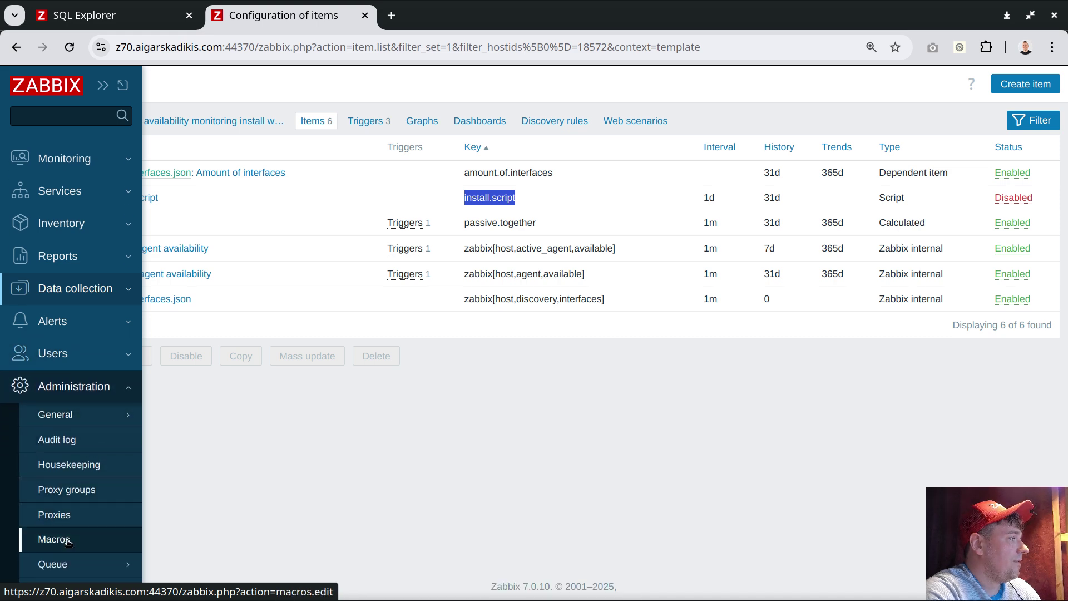
middle_click(61, 539)
key("ctrl+Tab")
scroll(612, 312, "down", 20)
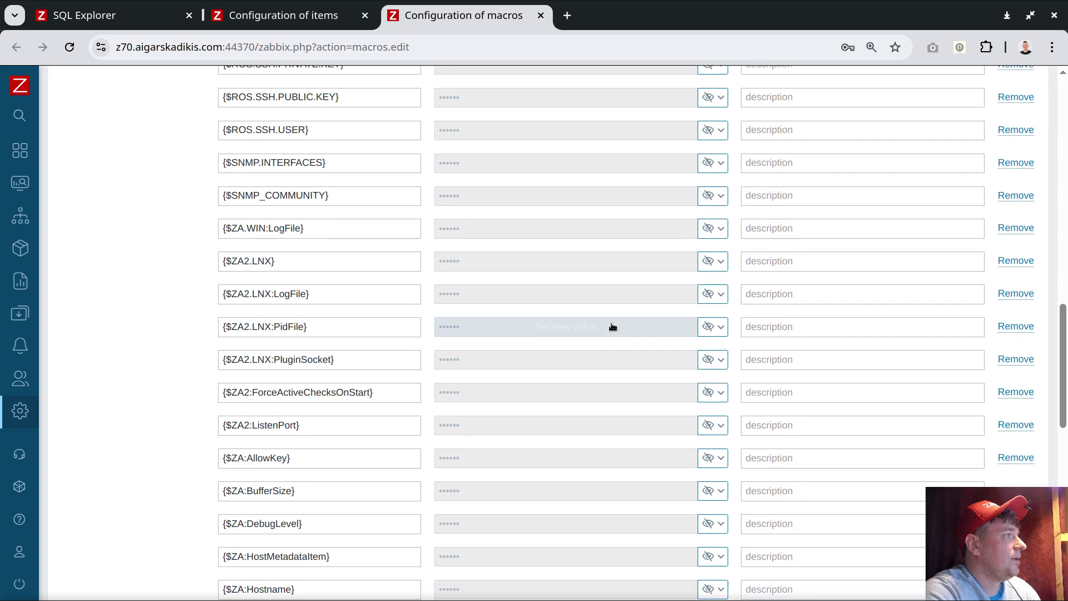
left_click_drag(305, 158, 202, 158)
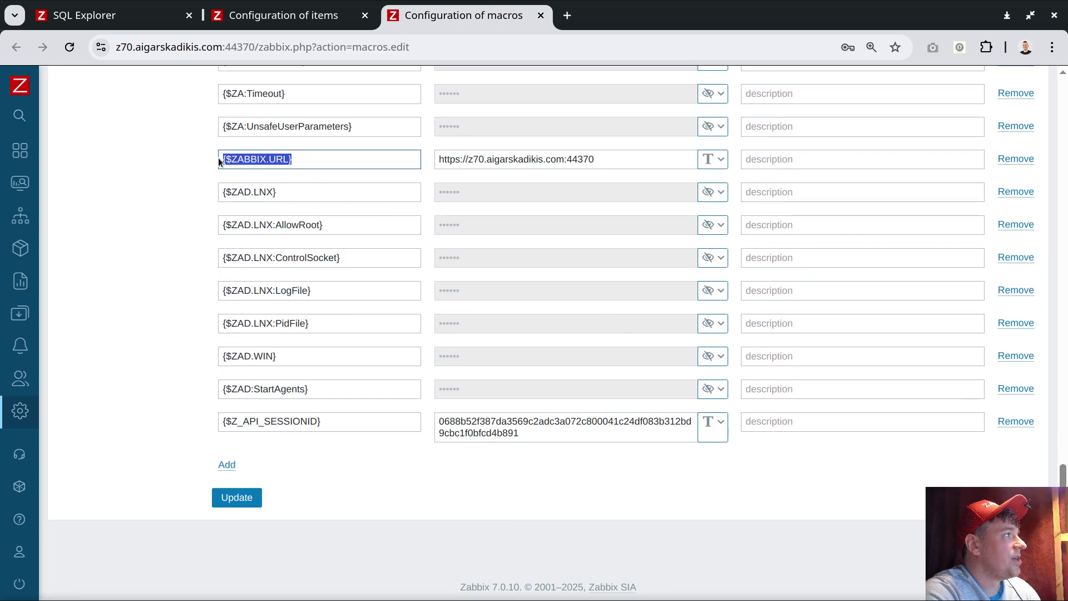
triple_click(334, 424)
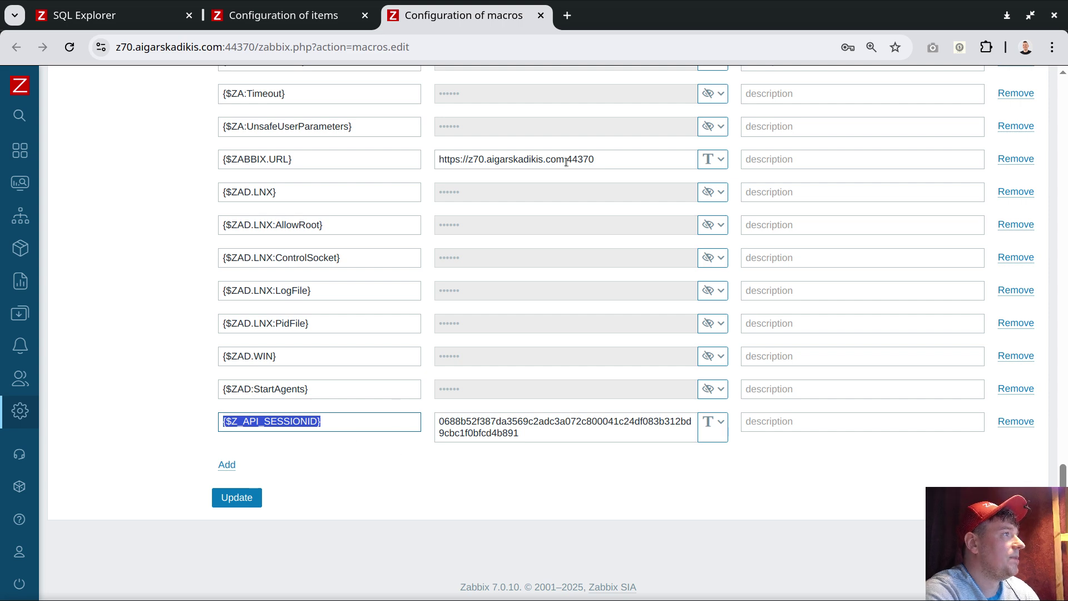
left_click_drag(604, 159, 403, 158)
left_click_drag(260, 47, 114, 47)
Open the list of API tokens under users to review the existing api token.
mouse_move(25, 421)
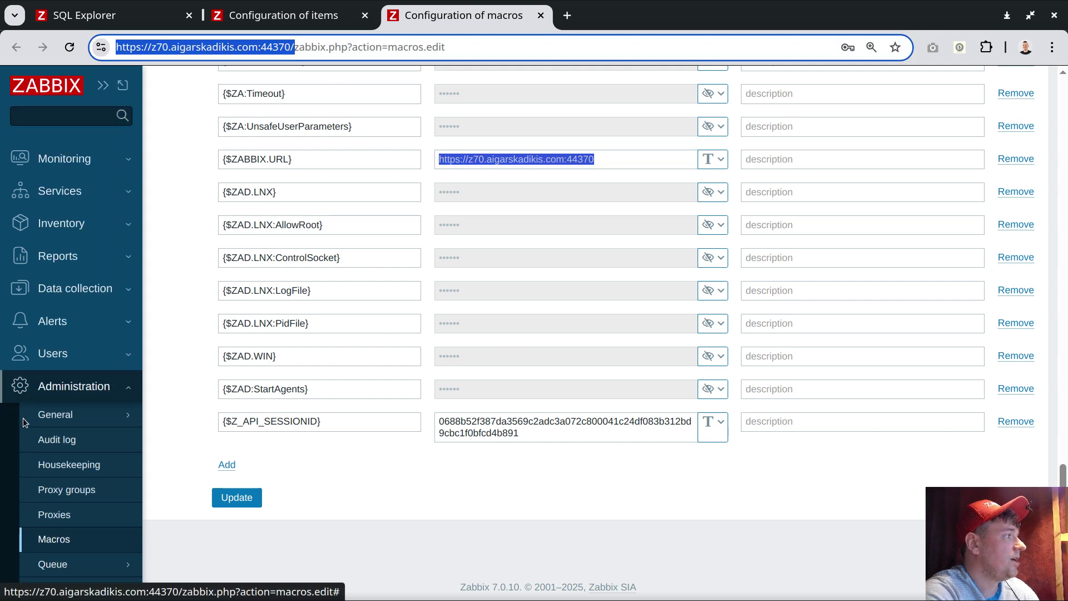
left_click(89, 415)
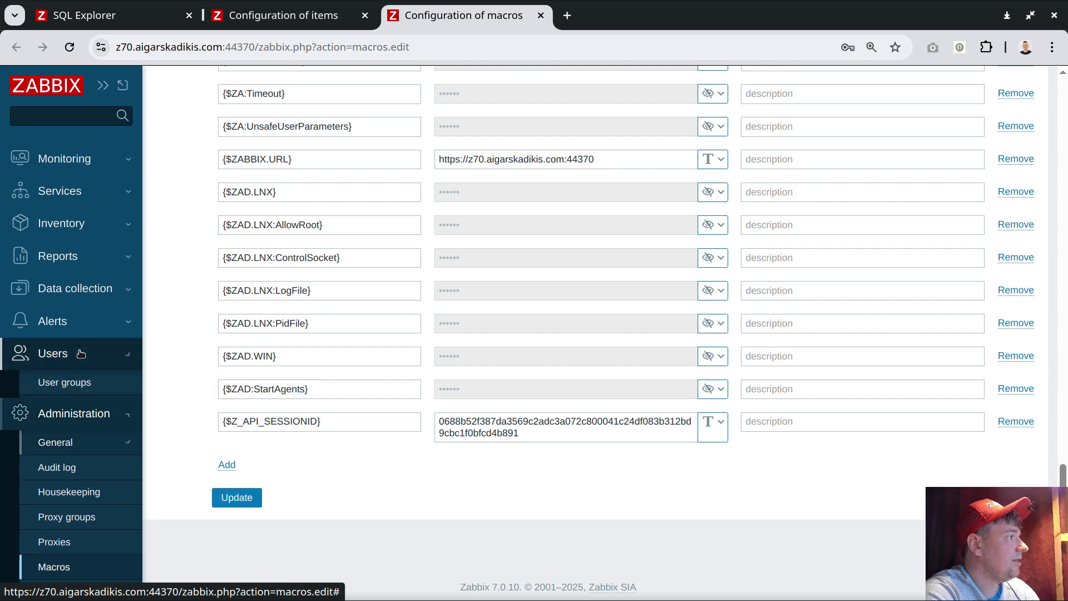
left_click(53, 354)
left_click(64, 457)
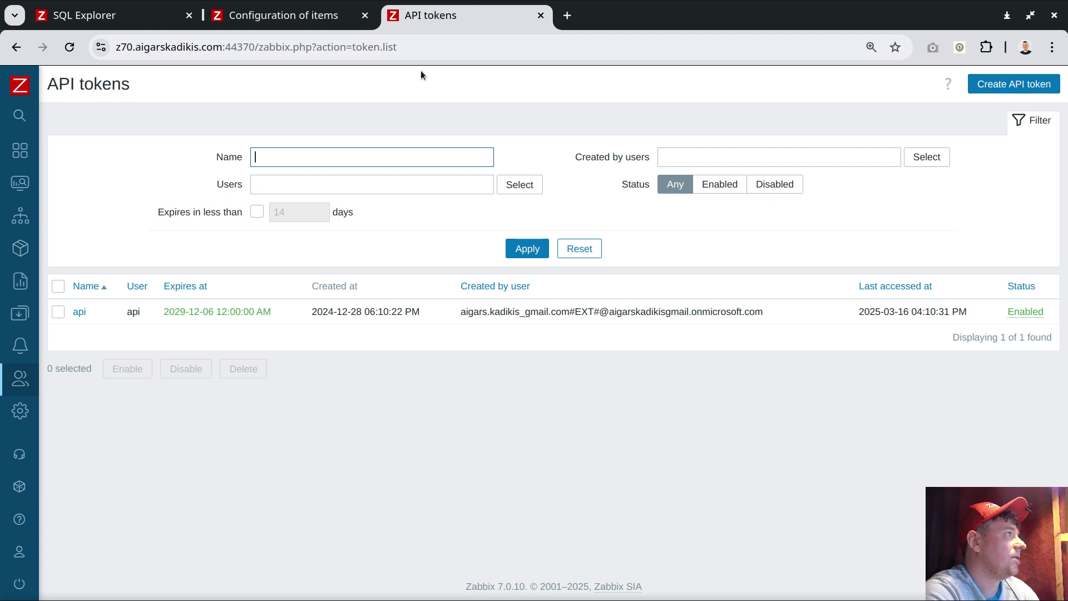
Return to the template's items, open the alert scripts list separately, and close the API tokens page.
left_click(291, 19)
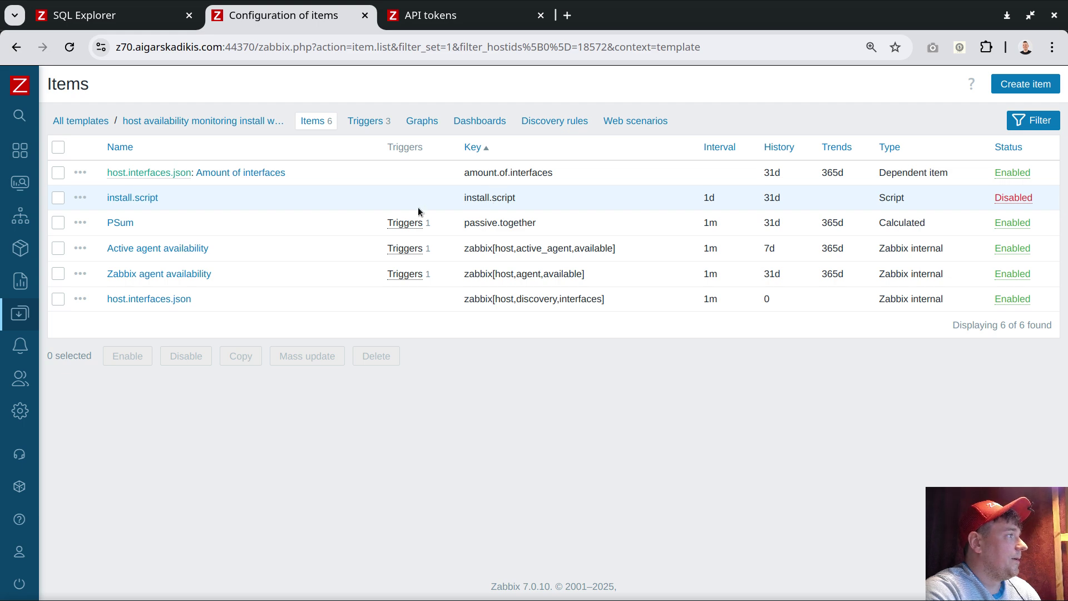
mouse_move(27, 386)
middle_click(53, 425)
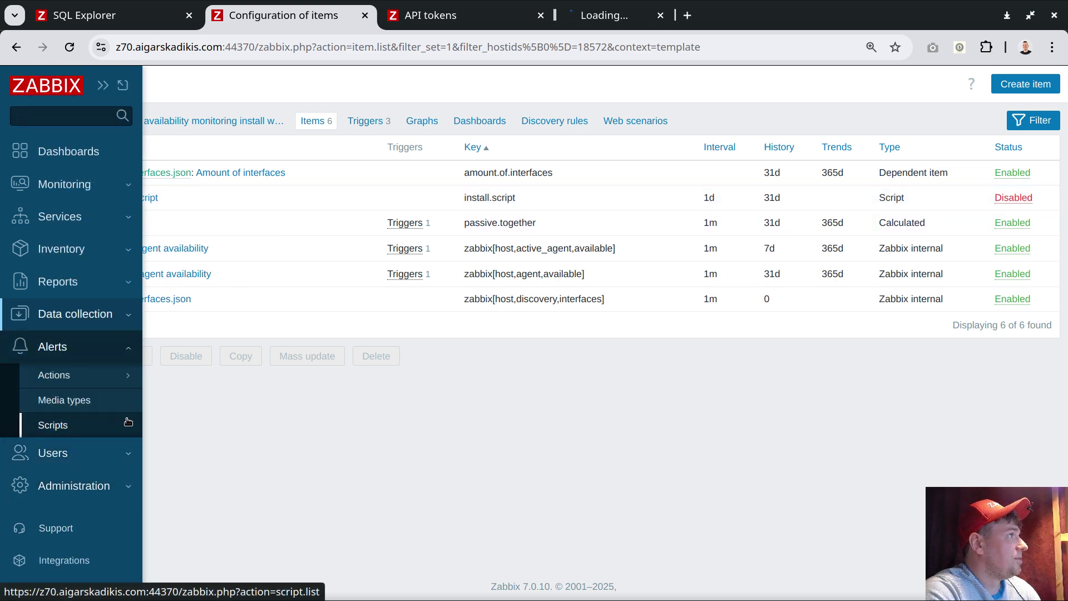
left_click(541, 15)
left_click(467, 15)
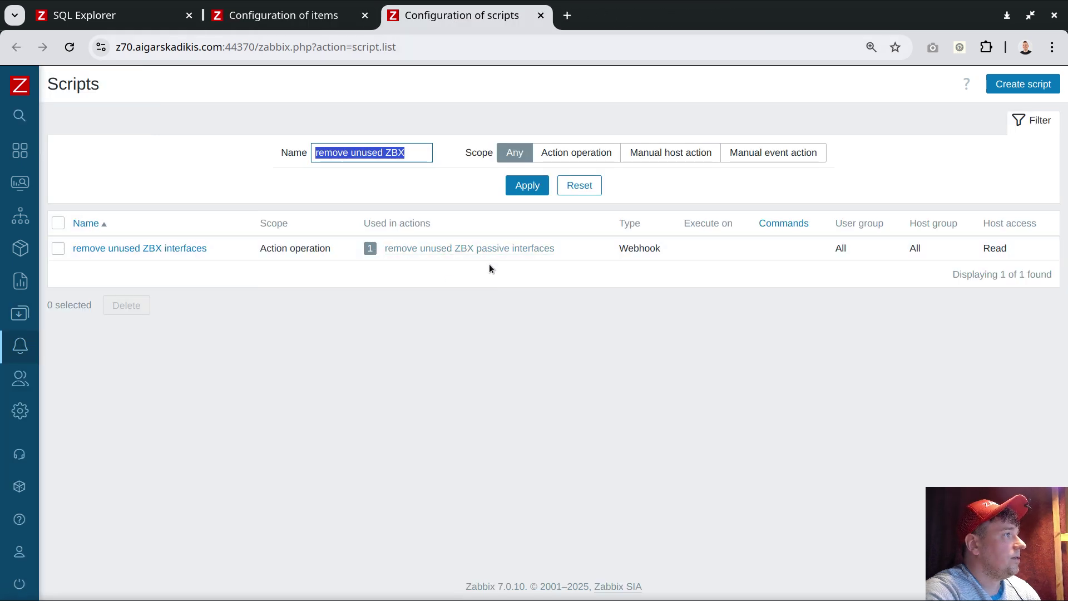
Delete the "remove unused ZBX passive interfaces" action that uses the webhook script.
left_click(445, 249)
left_click(169, 279)
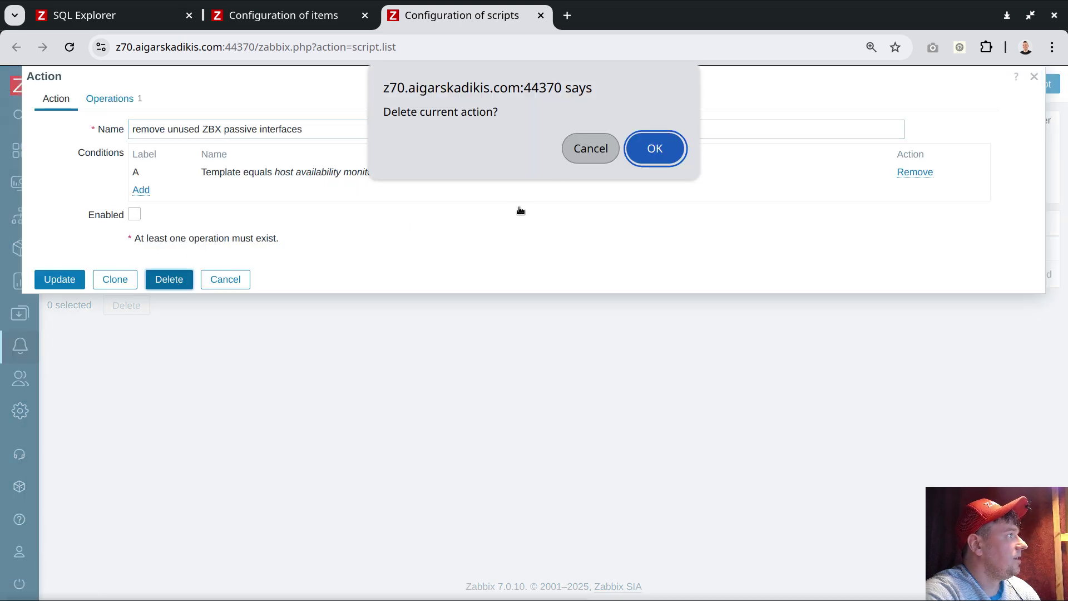
key("Return")
Delete the "remove unused ZBX interfaces" script and reapply the "remove unused ZBX" name filter.
left_click(58, 302)
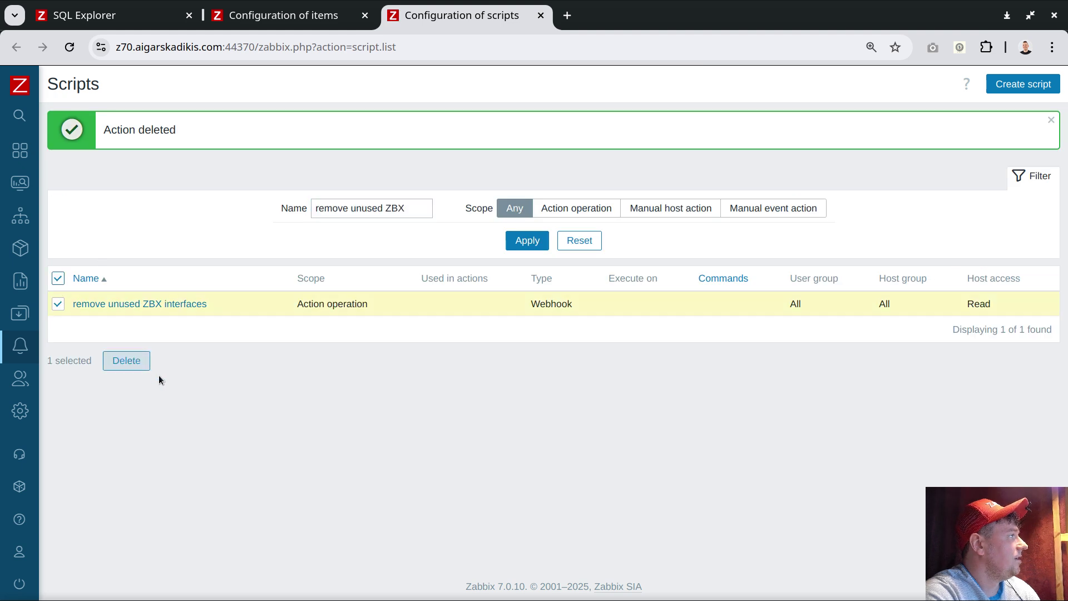
left_click(143, 365)
left_click(650, 146)
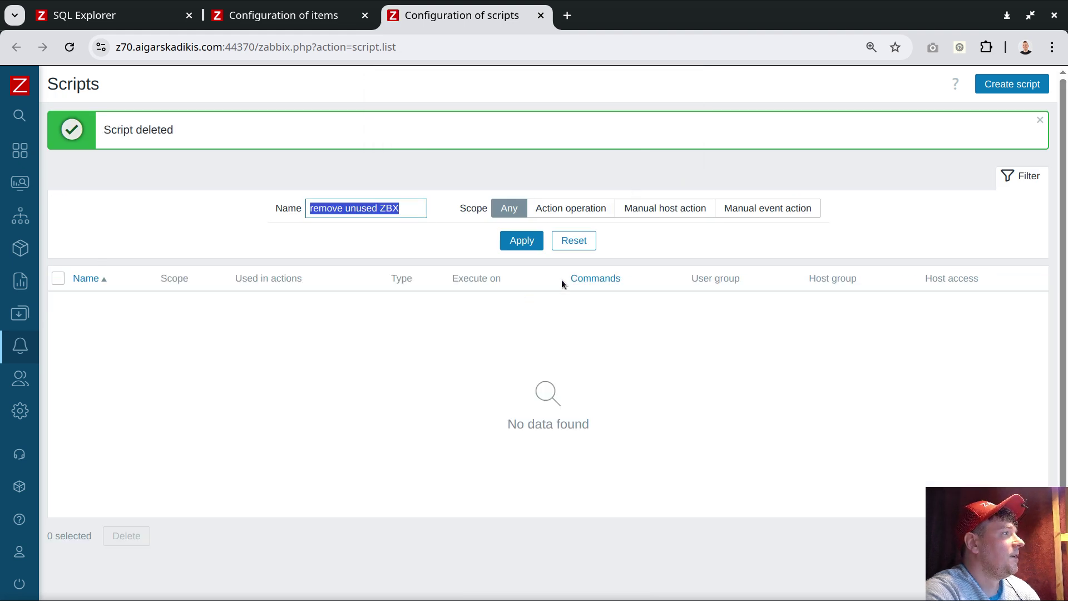
left_click(526, 238)
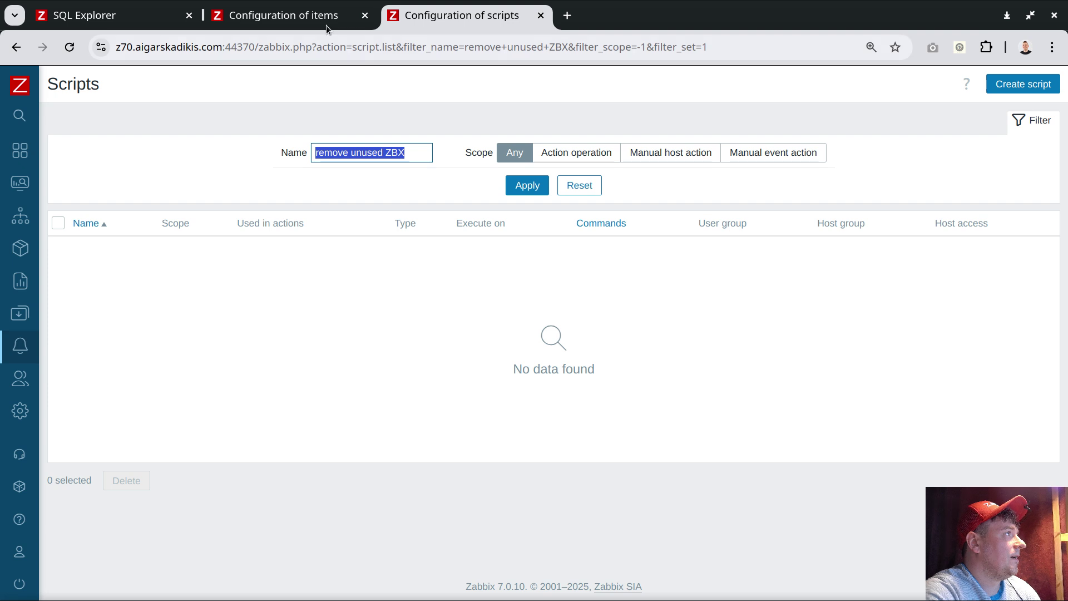
Examine the token and url parameters of the template's install.script item, and close it without changes.
left_click(310, 18)
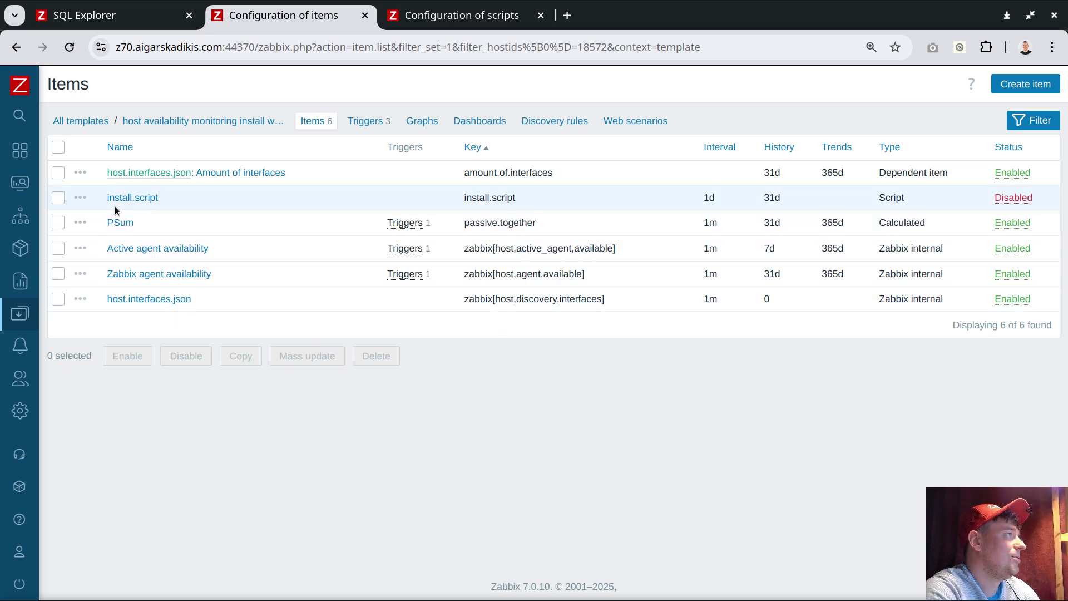
left_click(128, 199)
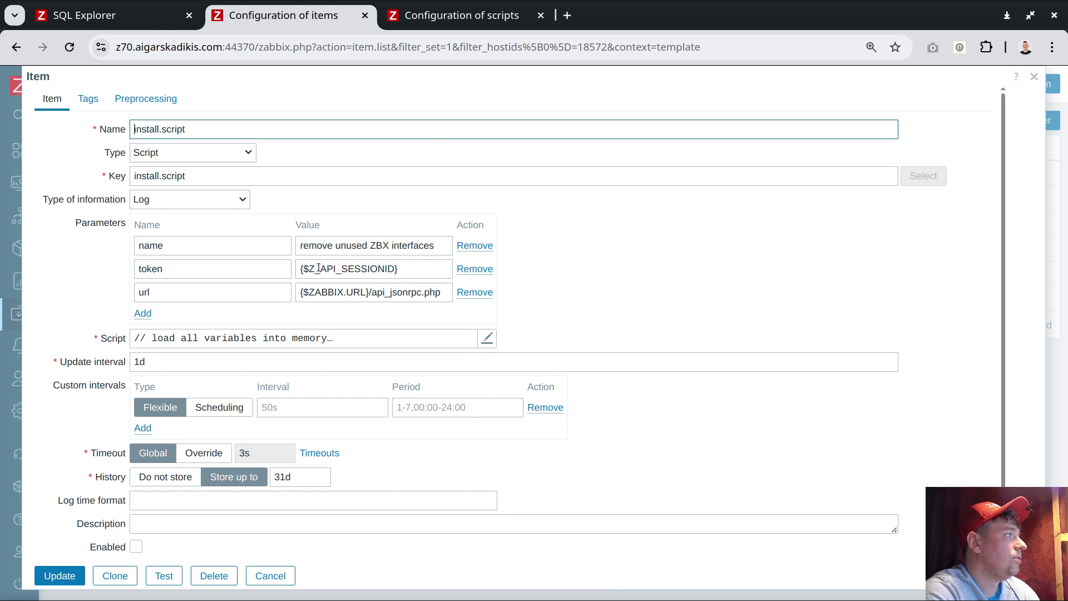
triple_click(417, 269)
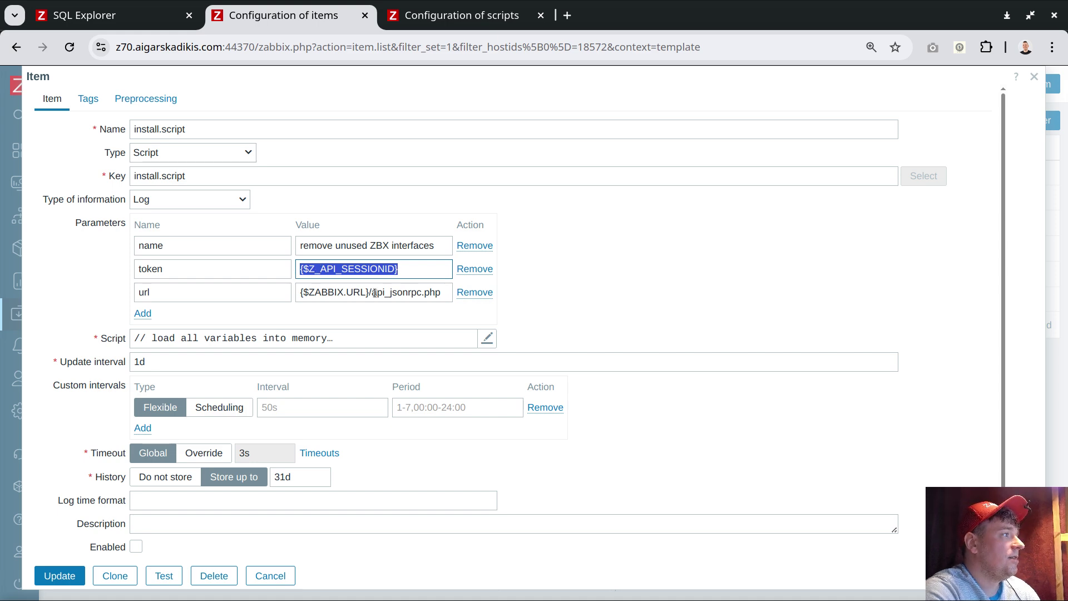
left_click_drag(373, 293, 299, 293)
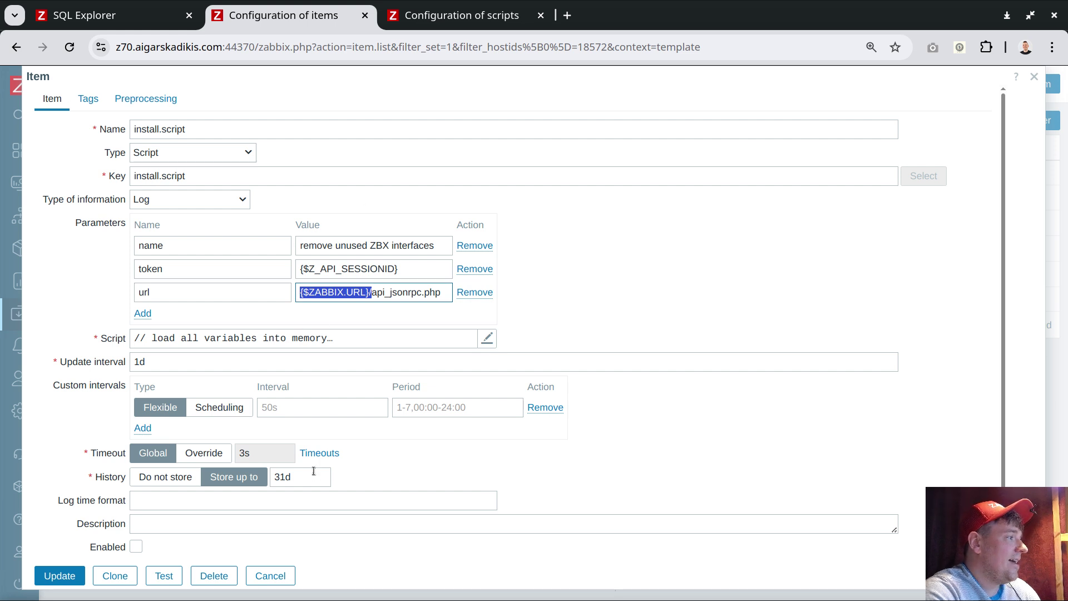
left_click(270, 577)
left_click_drag(119, 125, 263, 121)
left_click_drag(50, 122, 261, 121)
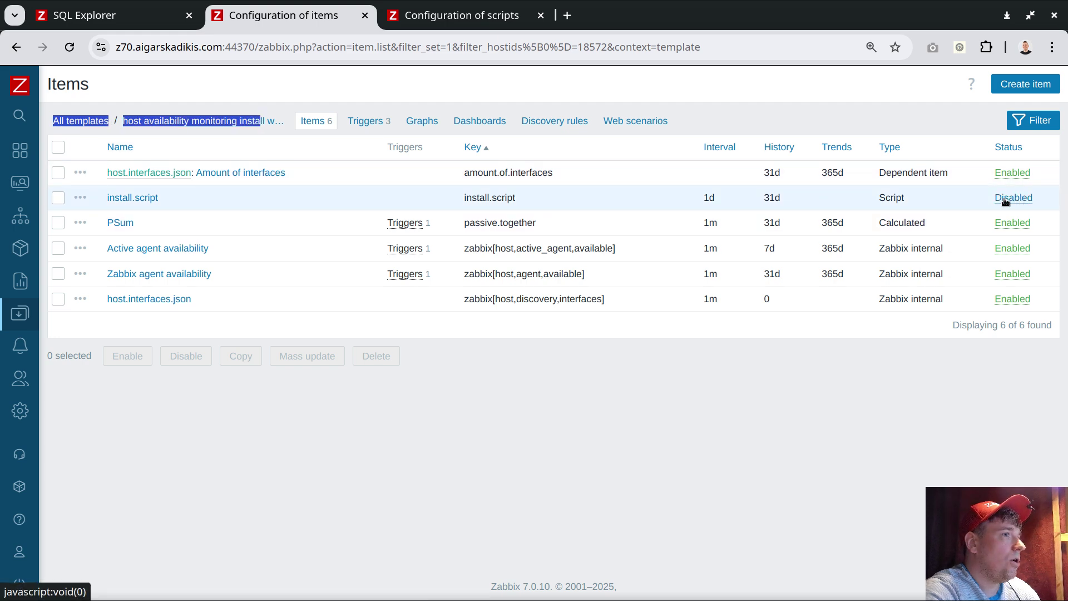
Run a value test of the install.script item to install the webhook script, and close the item without saving.
left_click(136, 199)
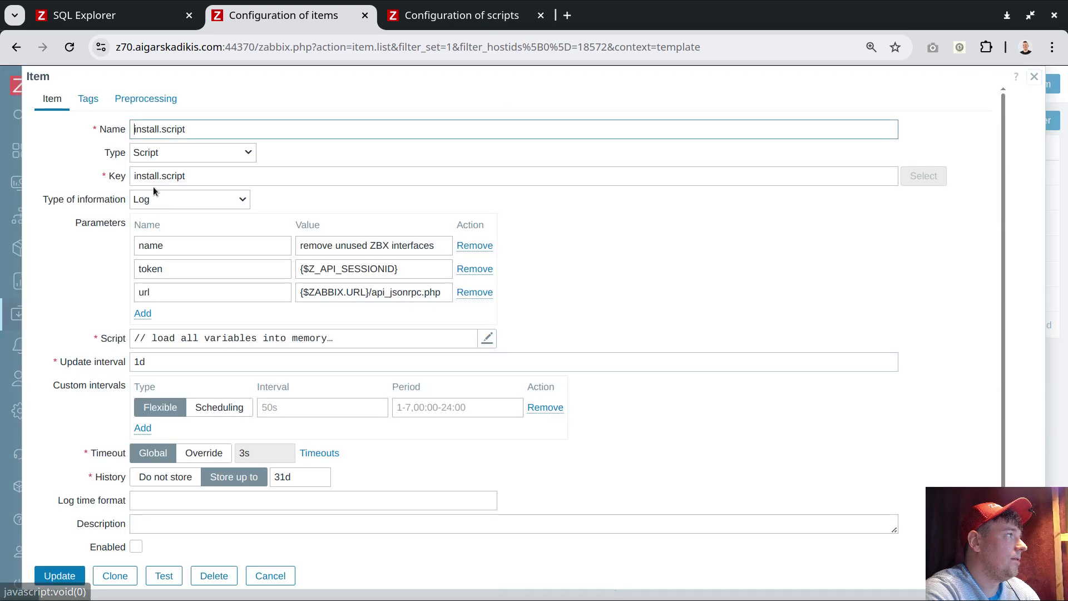
scroll(167, 557, "down", 1)
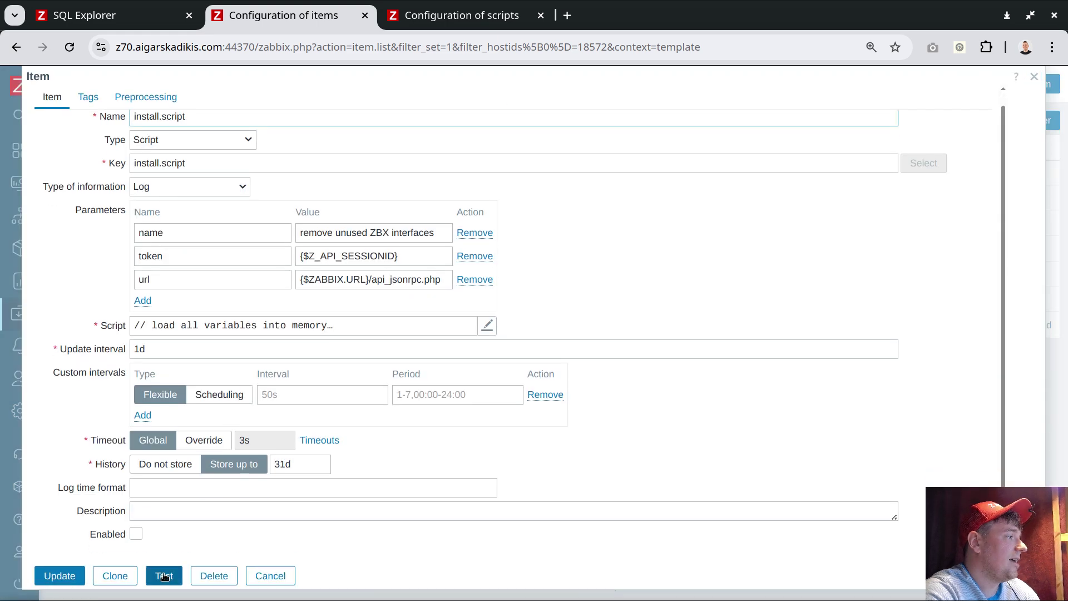
left_click(163, 576)
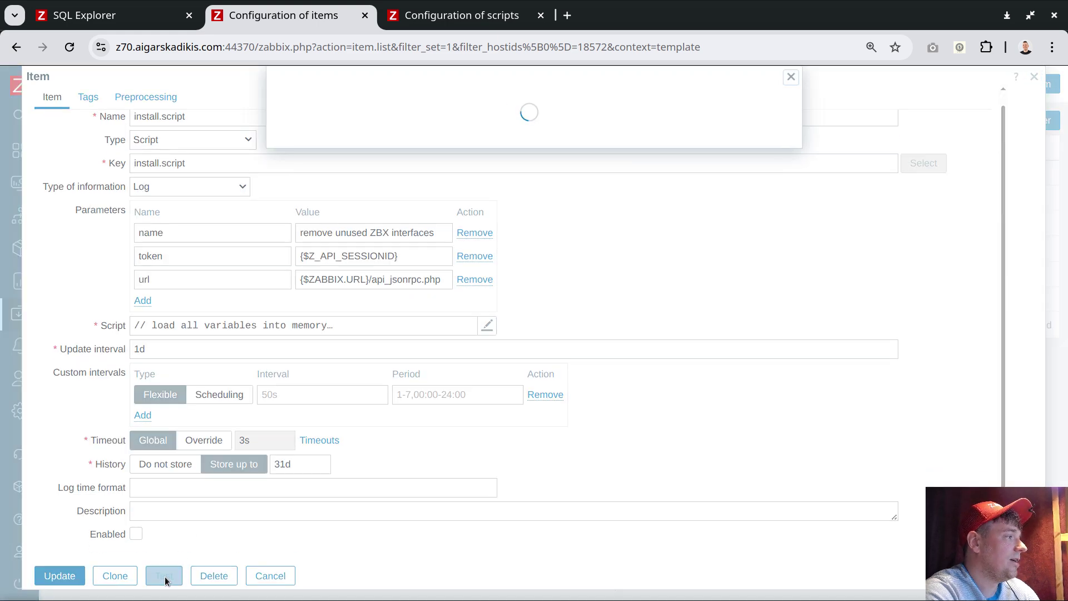
left_click(259, 354)
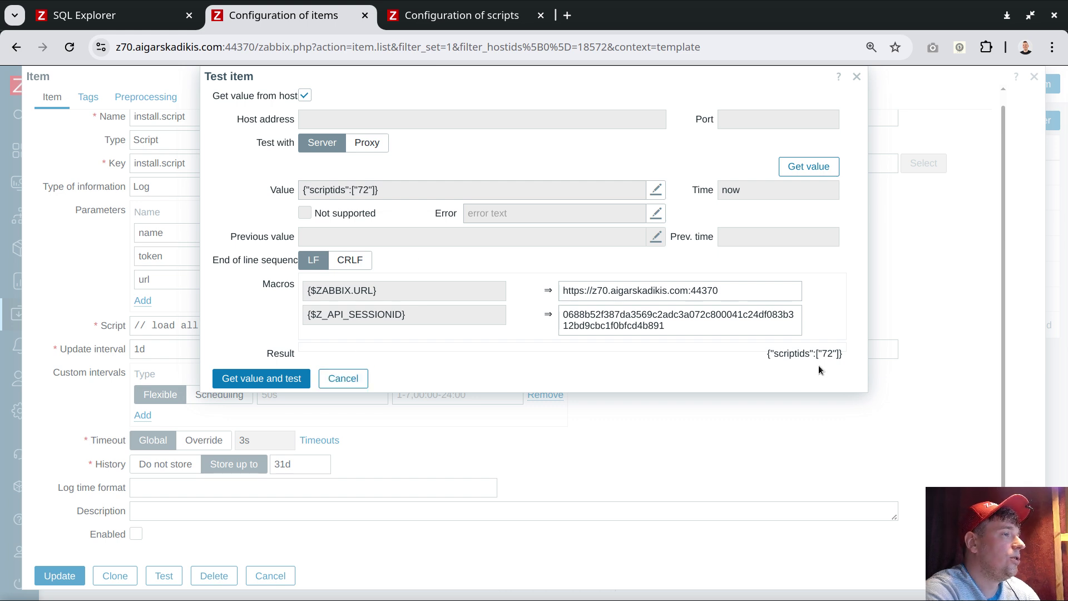
left_click(342, 378)
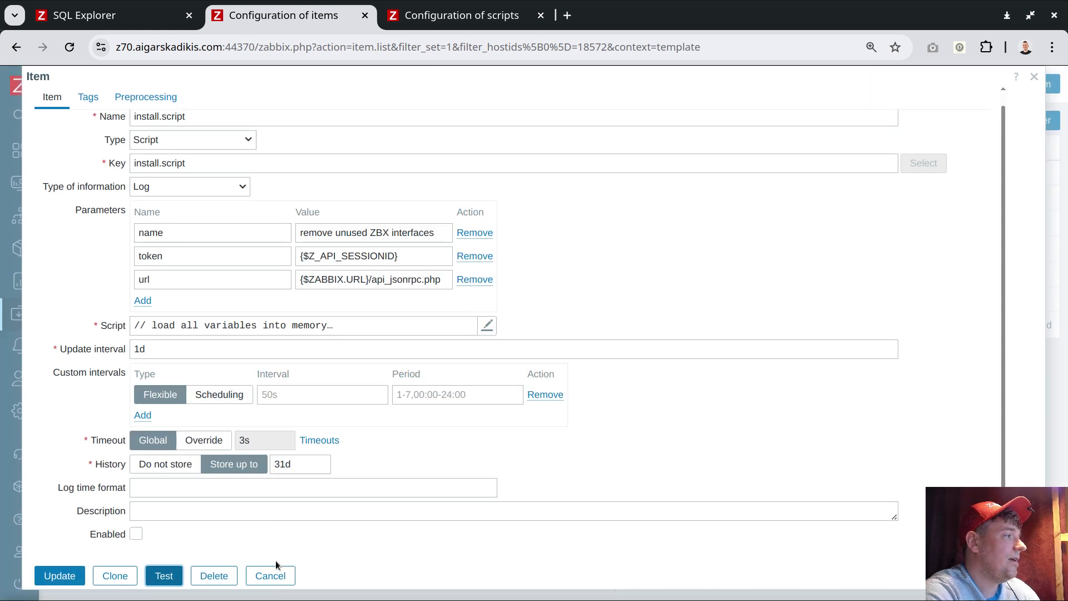
left_click(271, 575)
Refresh the filtered scripts list and open the "remove unused ZBX interfaces" script to examine its host parameter.
left_click(454, 17)
left_click(520, 184)
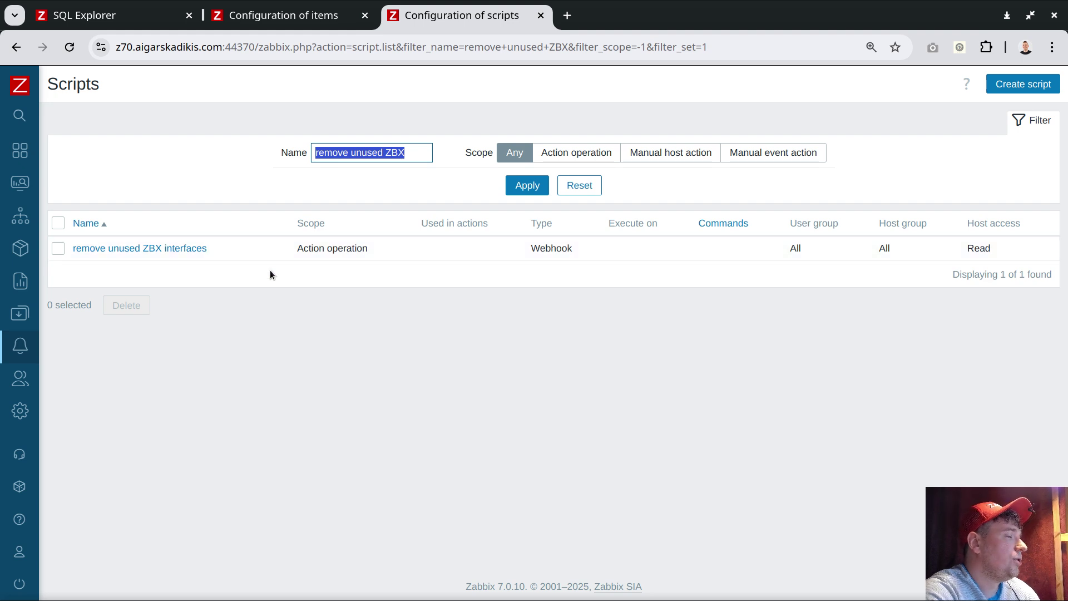
left_click(178, 248)
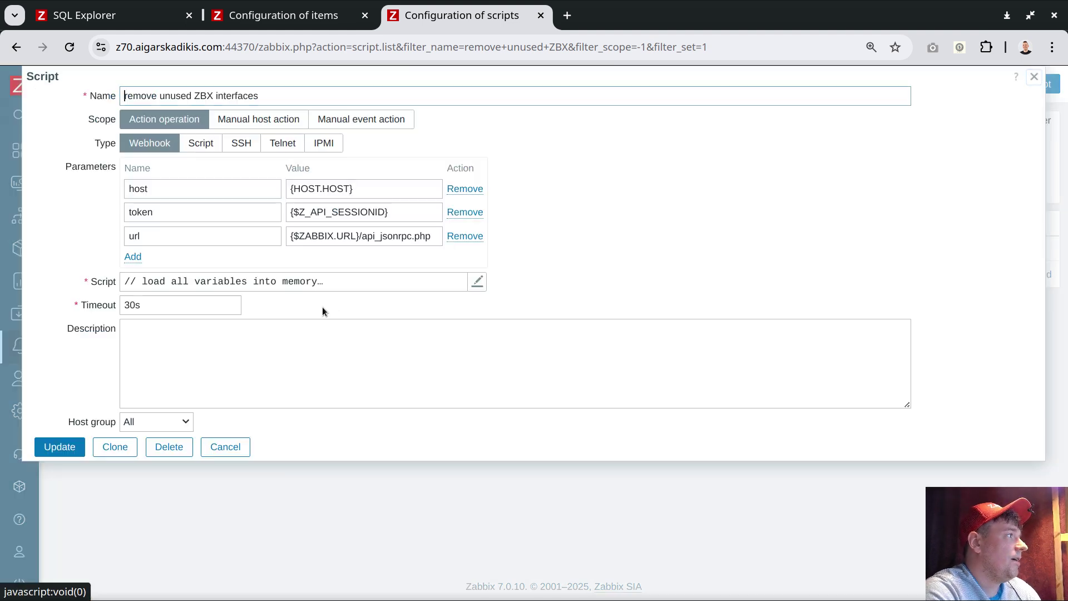
triple_click(371, 193)
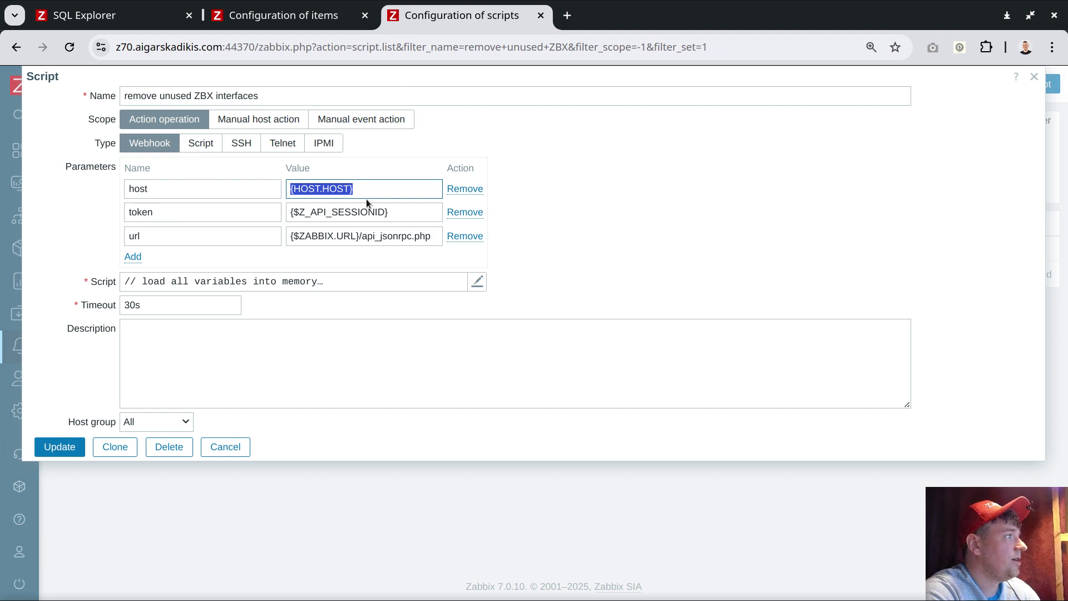
Switch to VS Code and examine hostid, all_zbx_interfaces, items_with_int and the selectInterfaces query in raw-webhook-code-zabbix70.js.
key("alt+Tab")
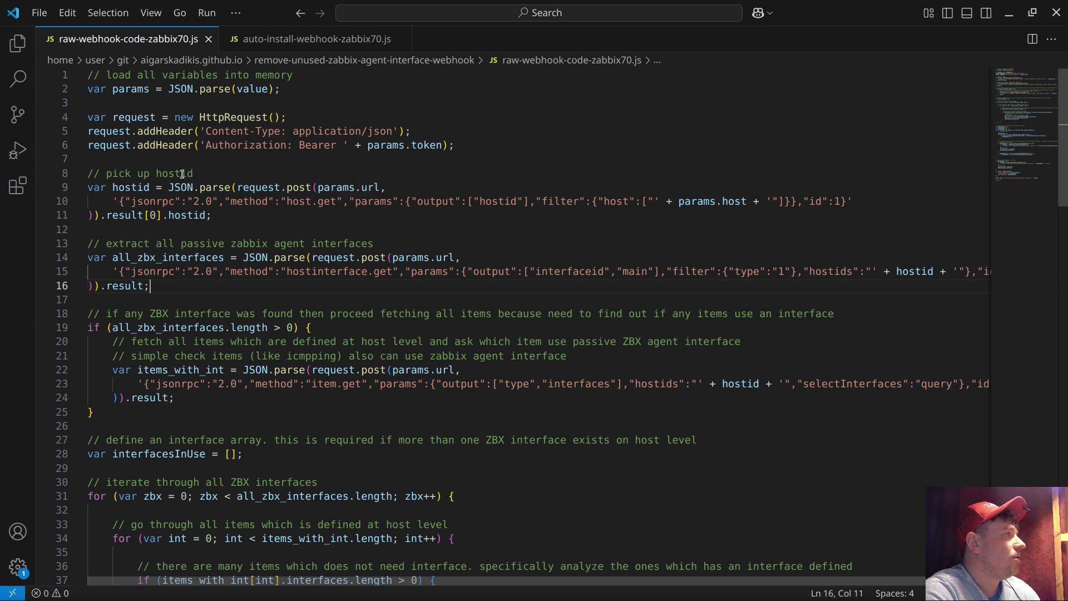
double_click(136, 187)
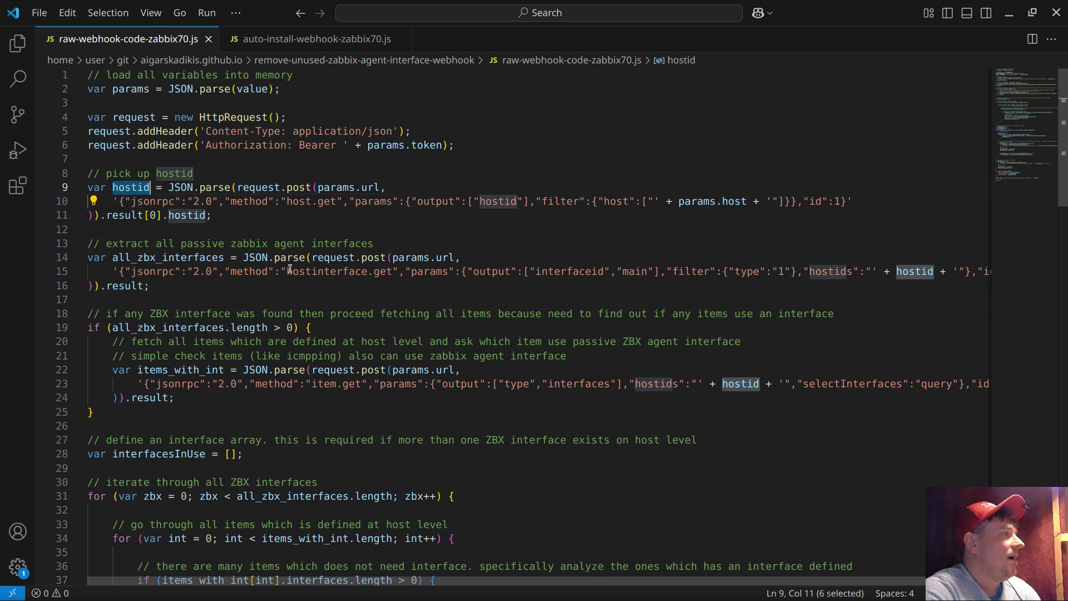
double_click(200, 257)
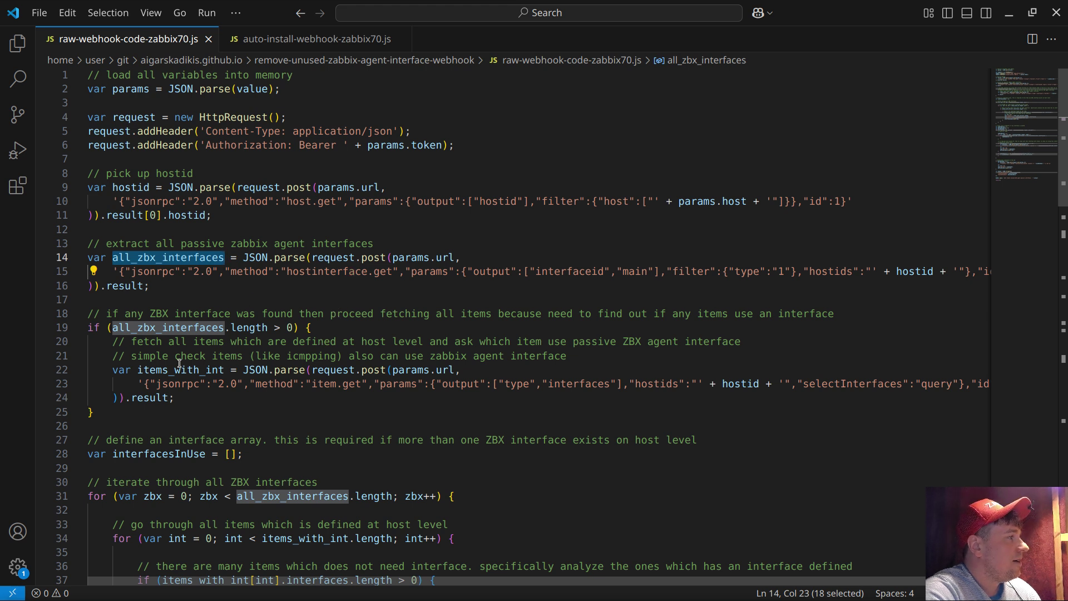
double_click(156, 371)
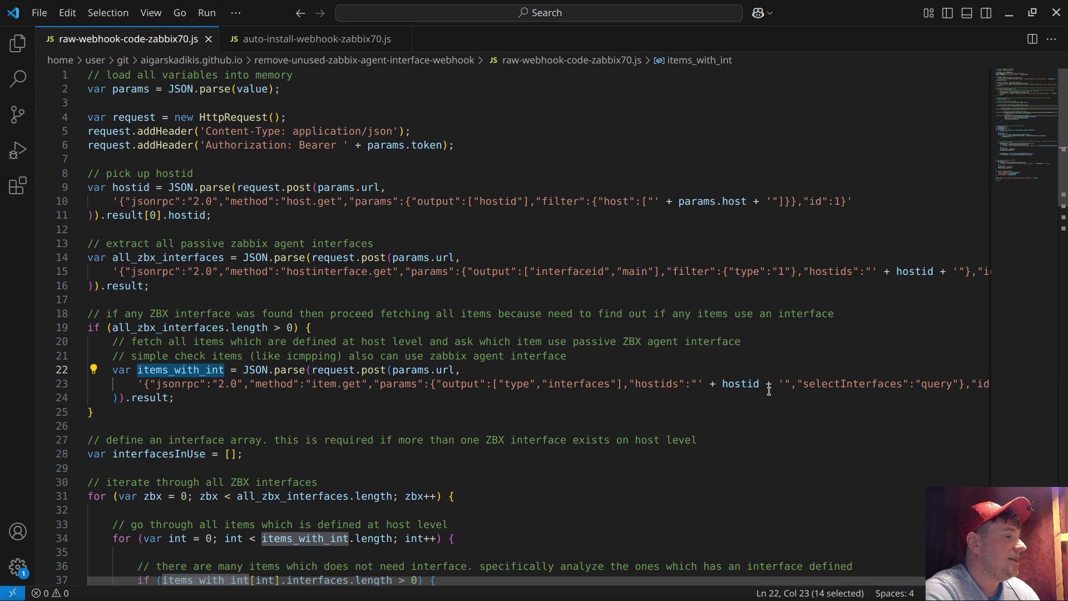
left_click_drag(798, 384, 959, 384)
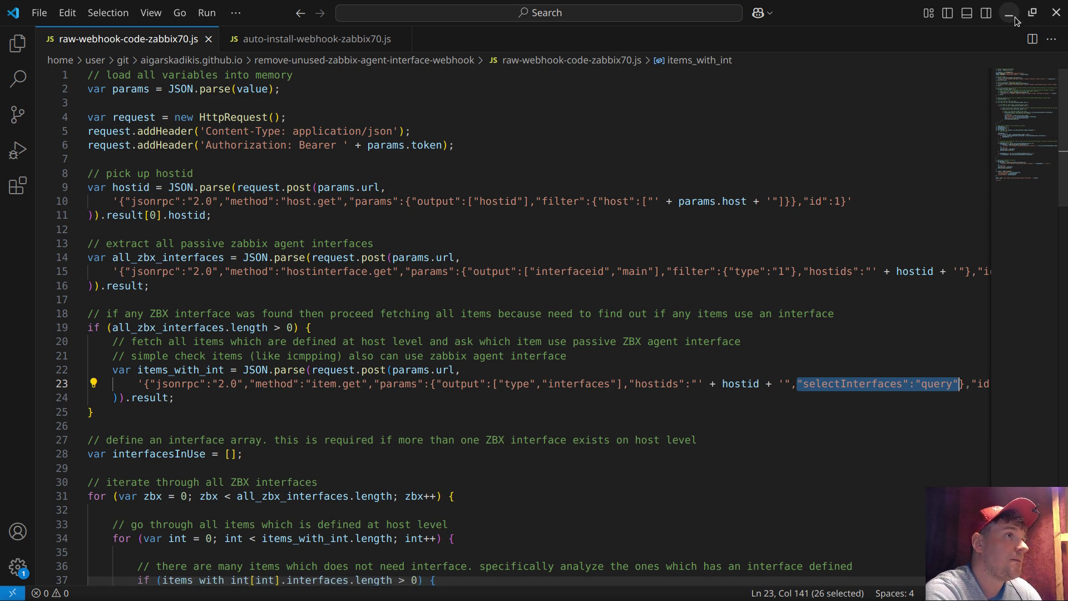
Switch back to Chrome, close the script without changes, and open the list of autoregistration actions.
key("alt+Tab")
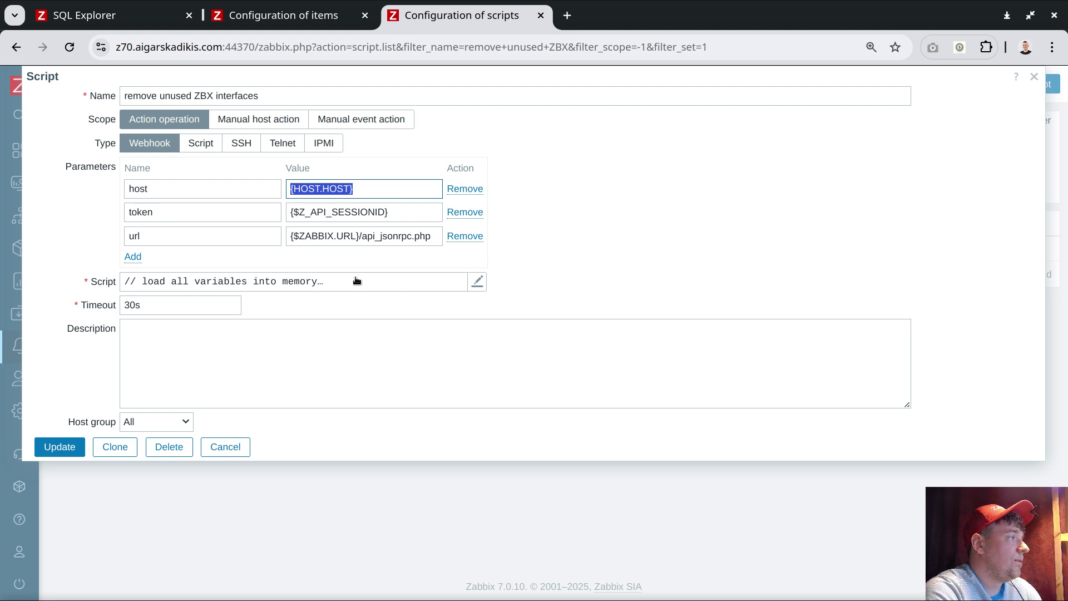
left_click(226, 447)
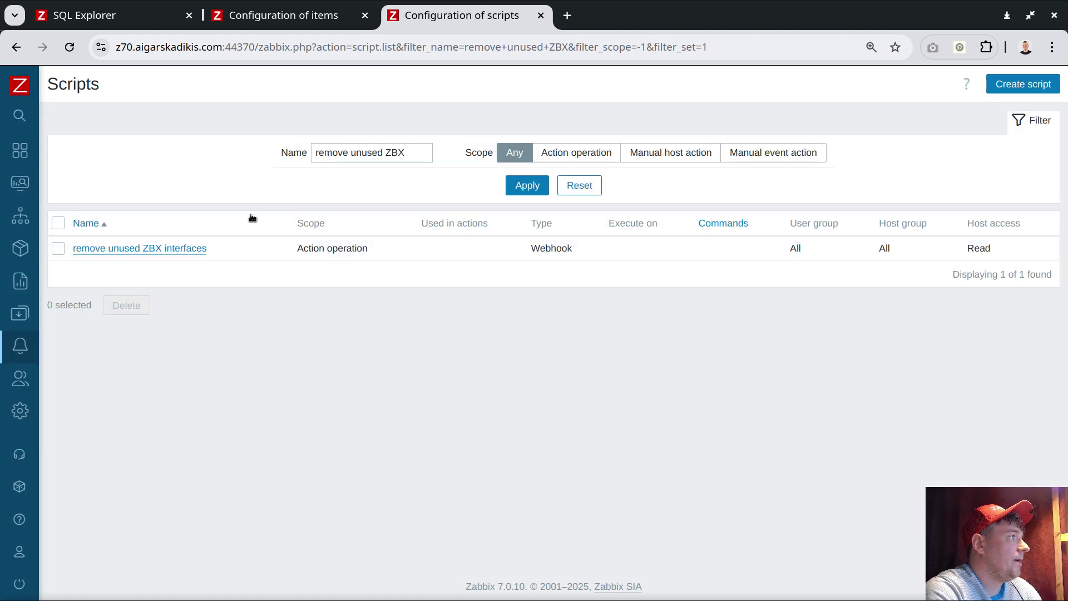
mouse_move(28, 245)
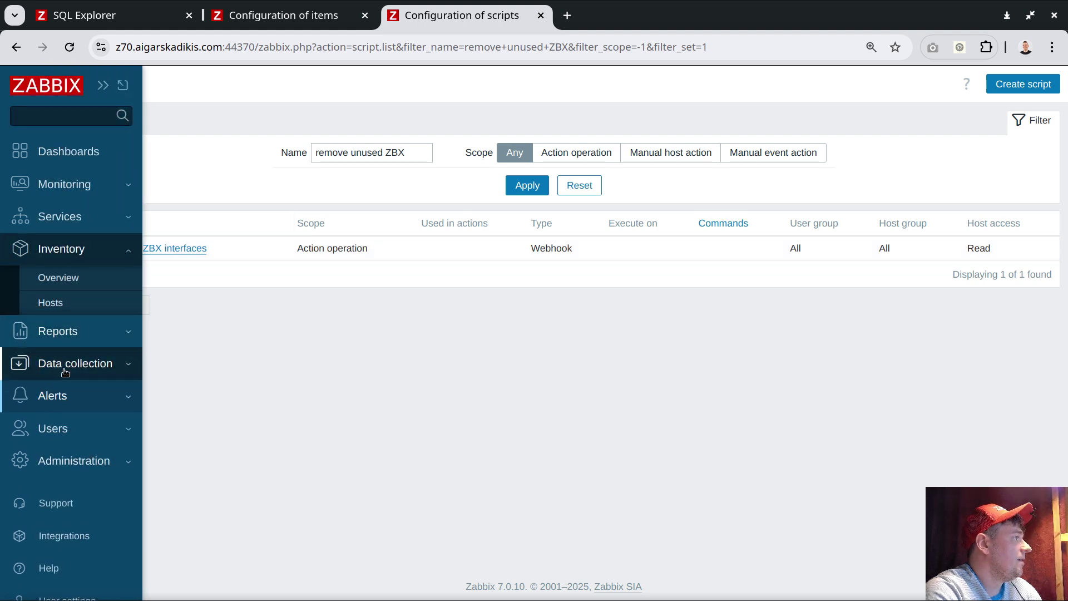
left_click(61, 395)
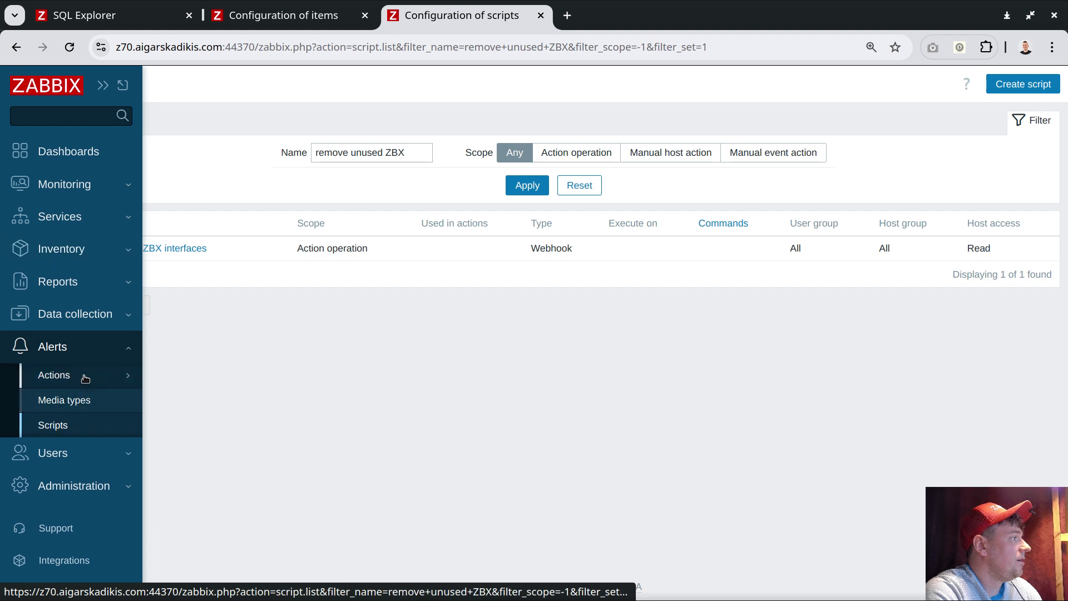
mouse_move(83, 374)
left_click(192, 439)
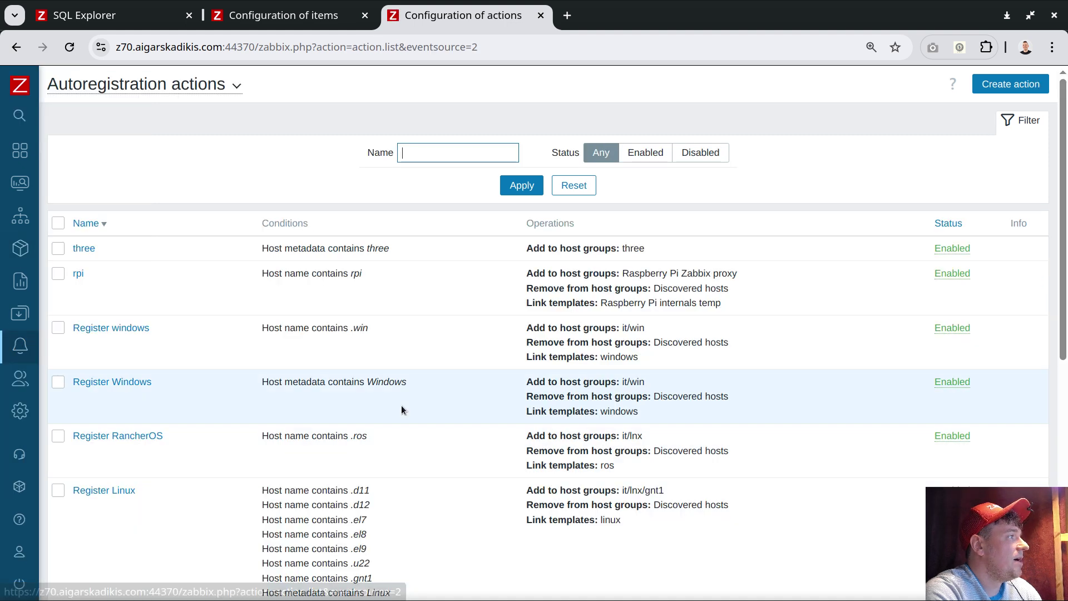
Filter the autoregistration actions by name for linux, and narrow the filter to Register Linux.
left_click(432, 152)
type("linux")
key("Return")
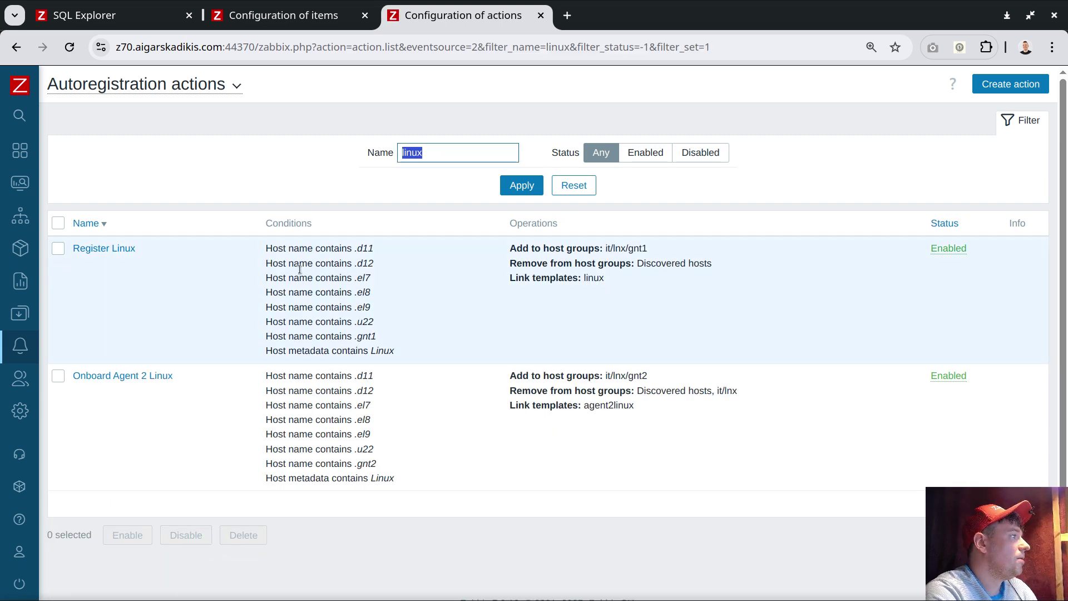
left_click_drag(140, 248, 72, 248)
key("ctrl+c")
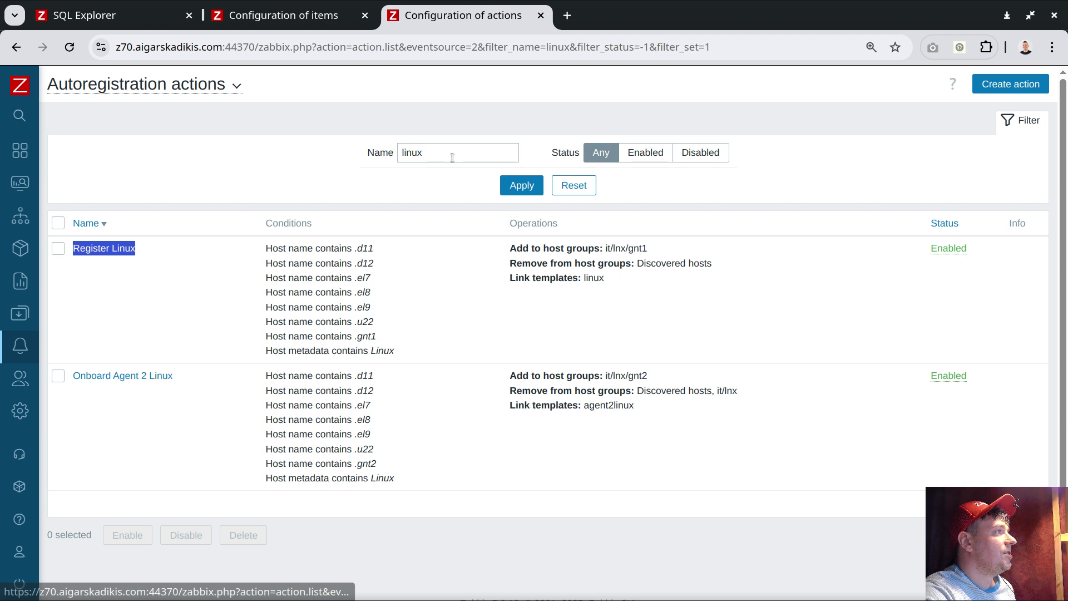
left_click(451, 157)
key("ctrl+a")
key("ctrl+v")
key("Return")
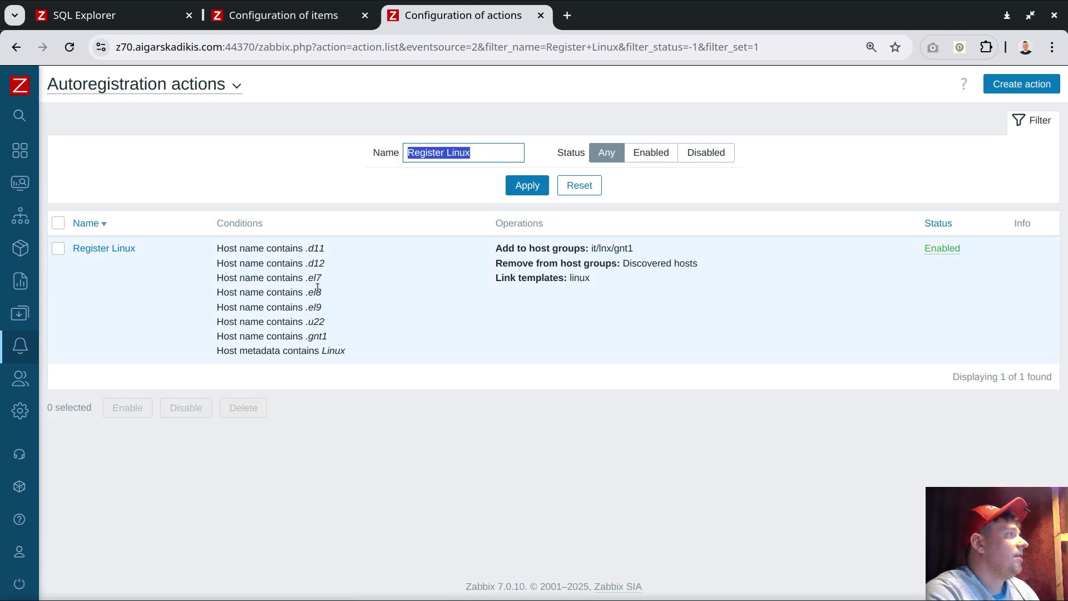
Examine the linked template, conditions and operations of the Register Linux action, and close it without changes.
triple_click(505, 279)
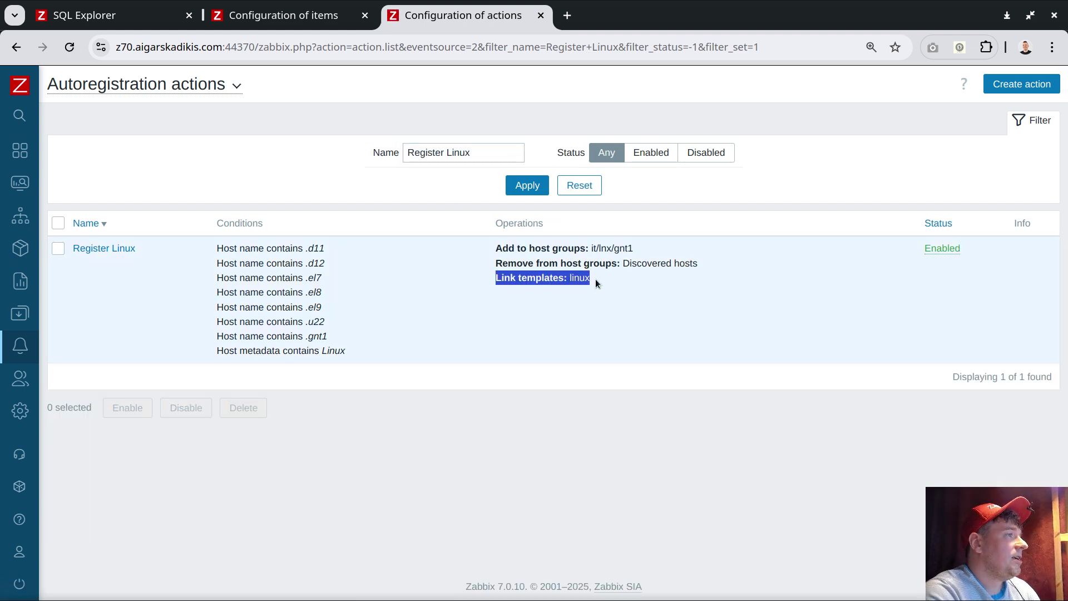
double_click(586, 279)
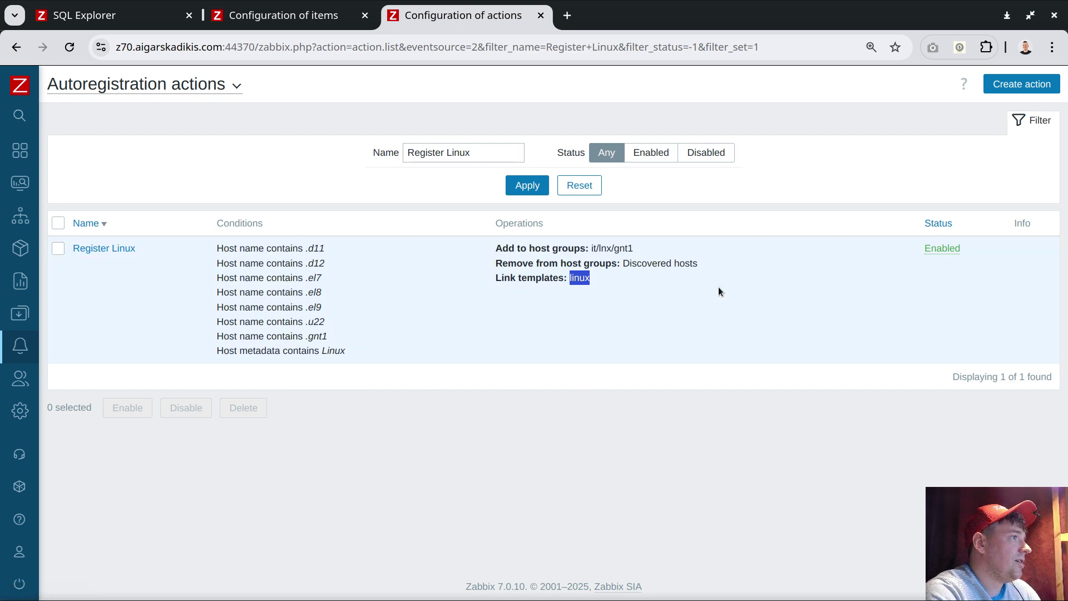
left_click(111, 247)
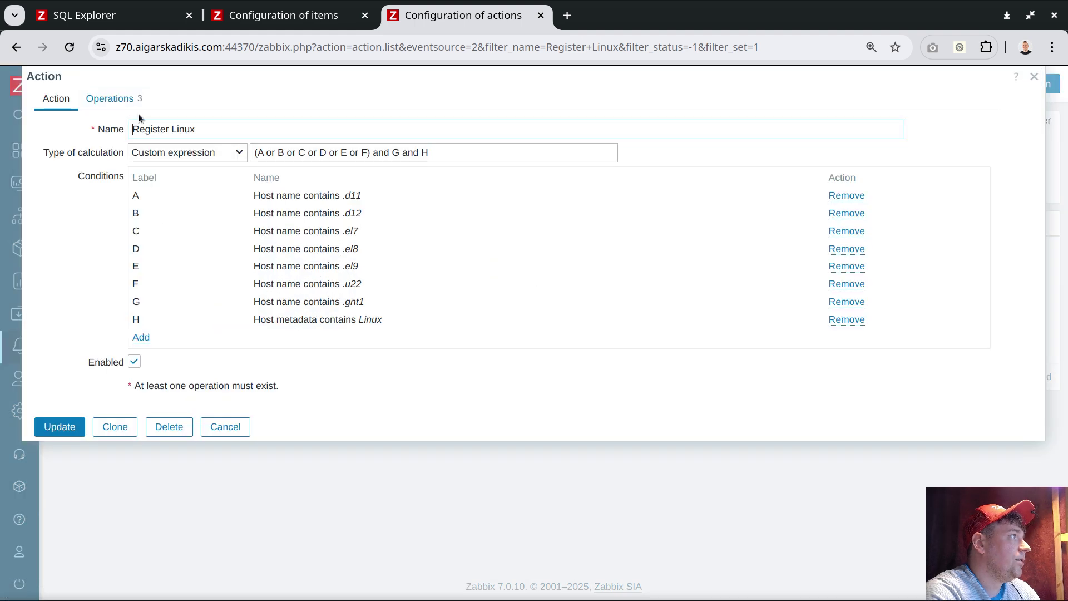
left_click(111, 99)
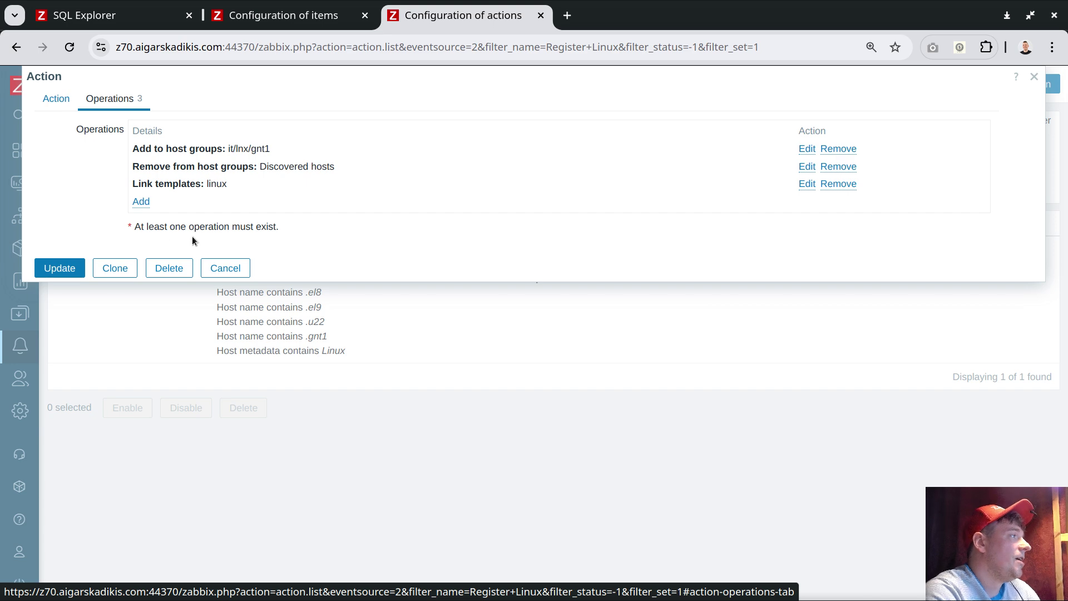
left_click(225, 269)
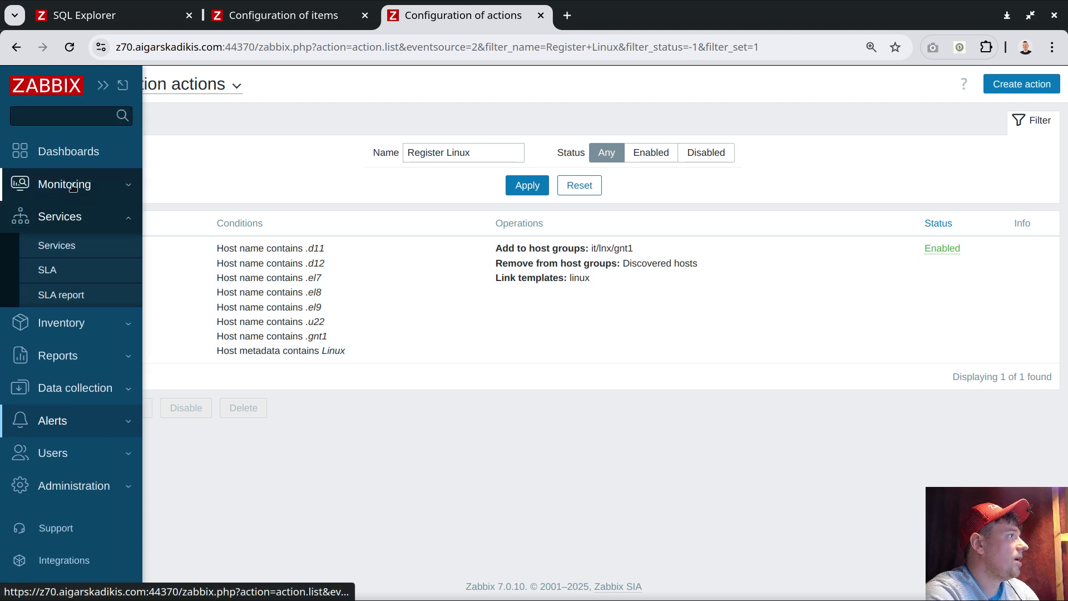
Open the monitored hosts list and review the interfaces and availability of the gnt1 hosts.
mouse_move(73, 187)
left_click(50, 237)
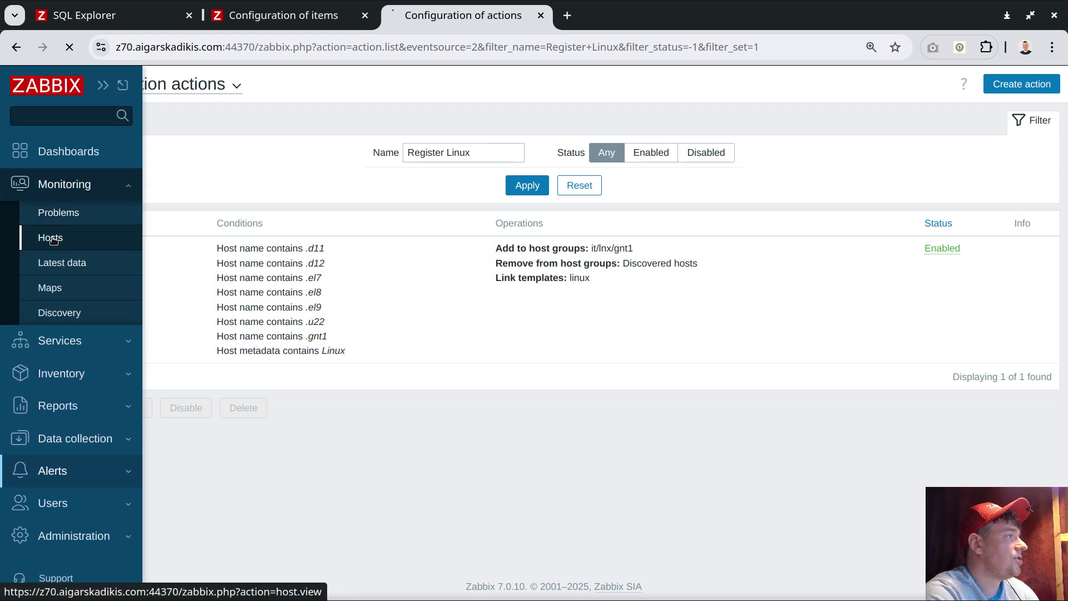
scroll(345, 288, "down", 3)
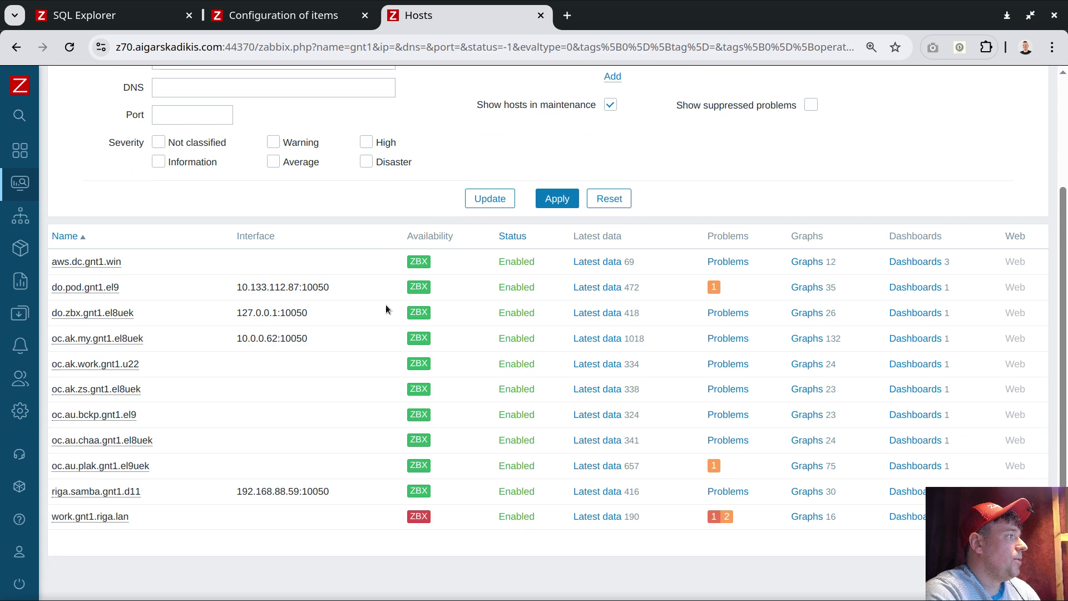
Open the Unknown passive dashboard and check the count of passive agents with unknown availability.
mouse_move(27, 313)
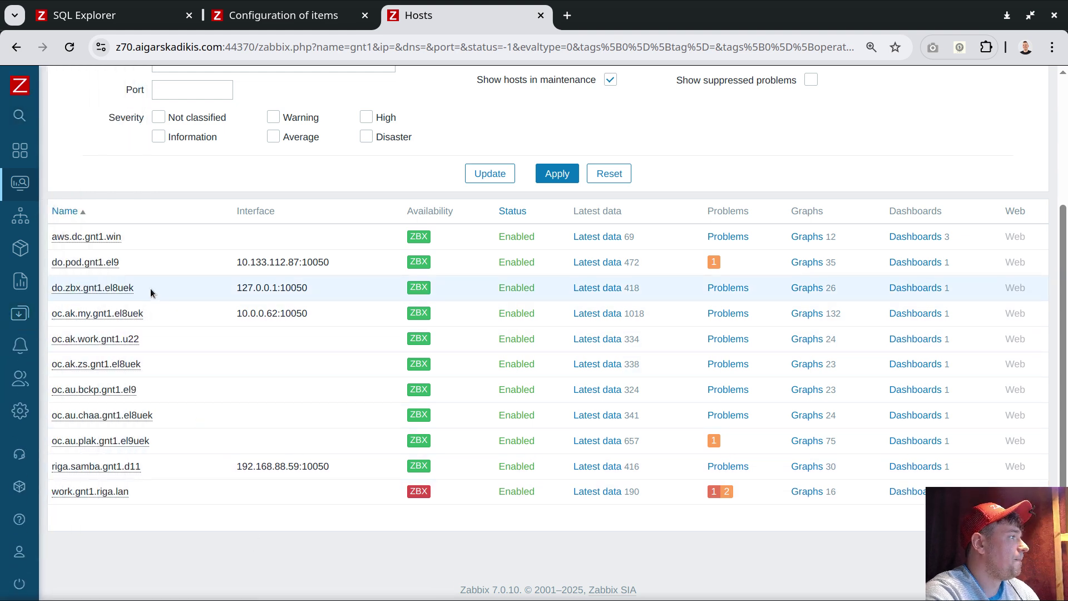
mouse_move(36, 186)
left_click(68, 152)
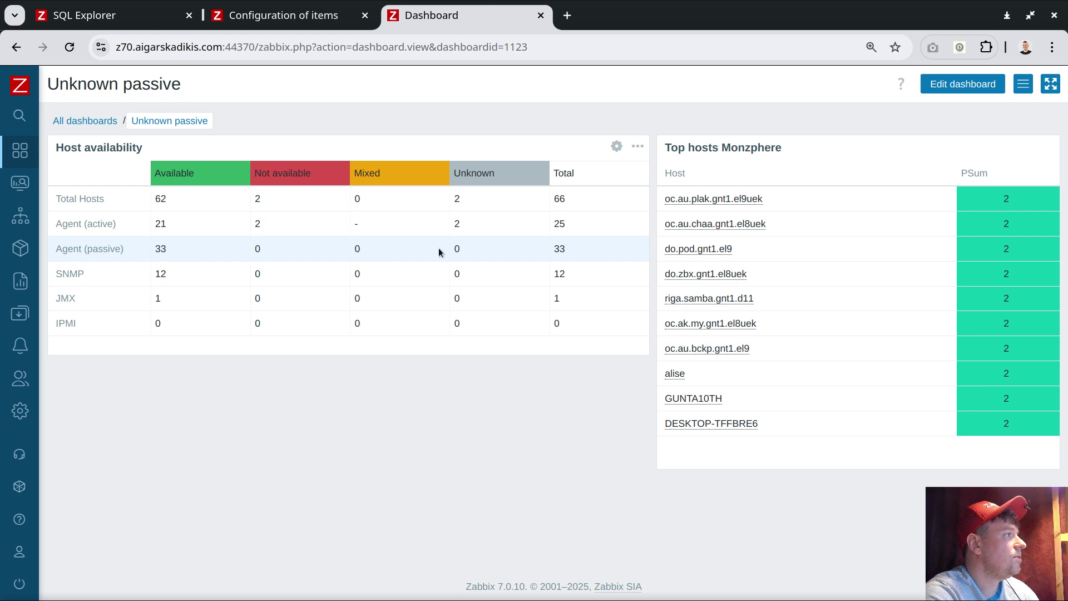
double_click(455, 250)
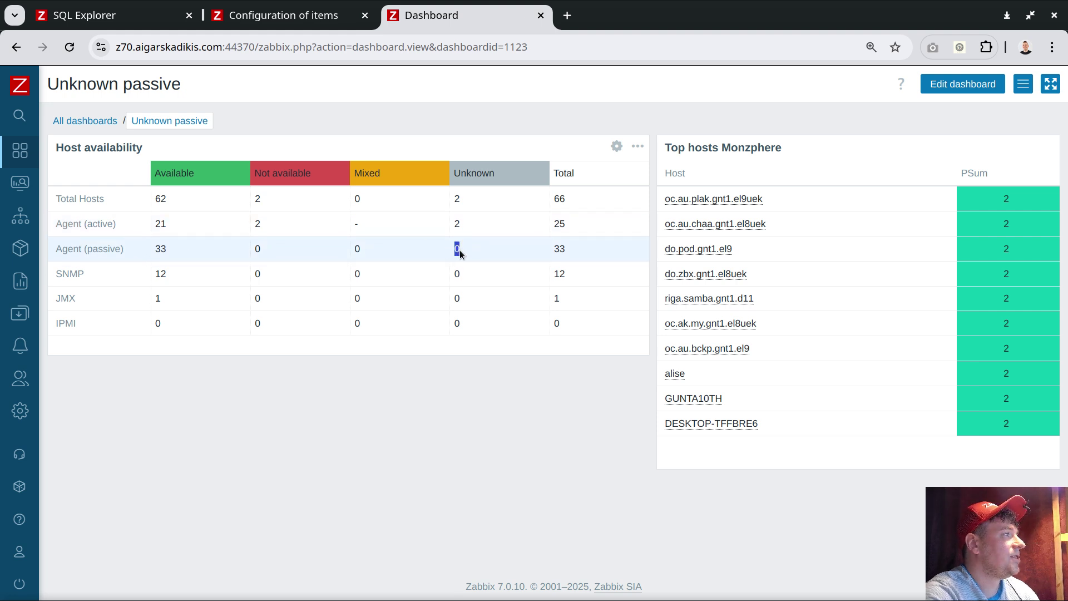
Return to the monitored hosts list and rename the host oc.ak.work.gnt1.u22 as oc.ak.work.gnt1.u22b.
mouse_move(65, 182)
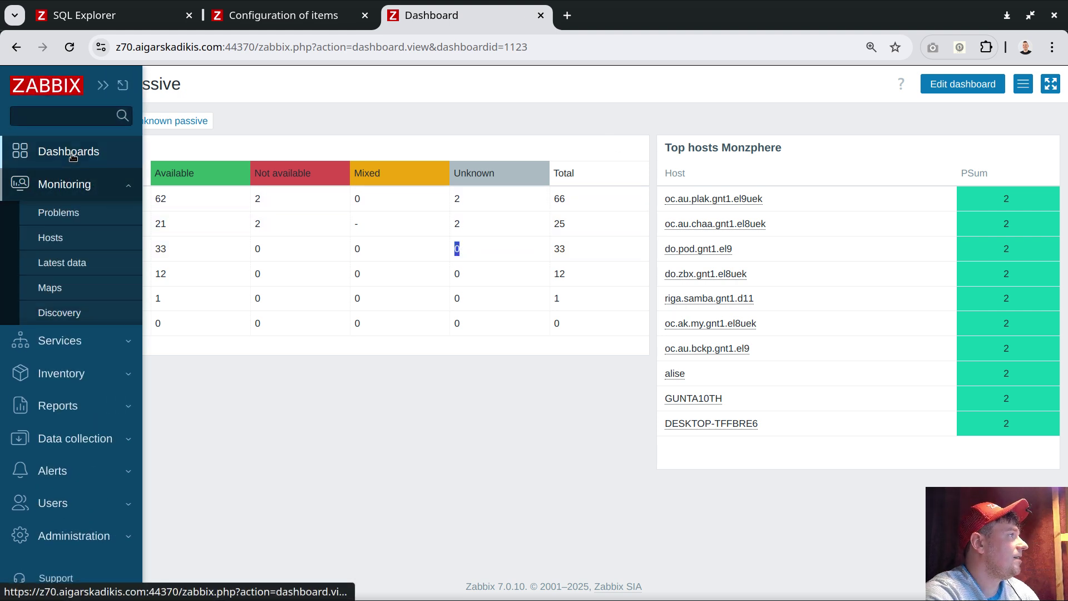
left_click(53, 240)
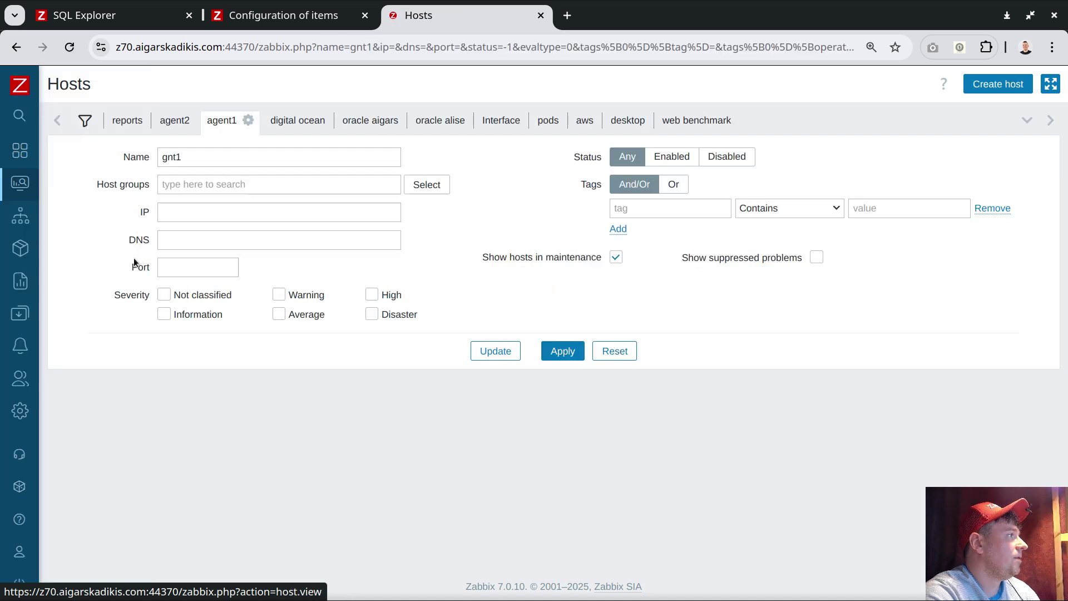
scroll(282, 317, "down", 1)
scroll(283, 320, "down", 3)
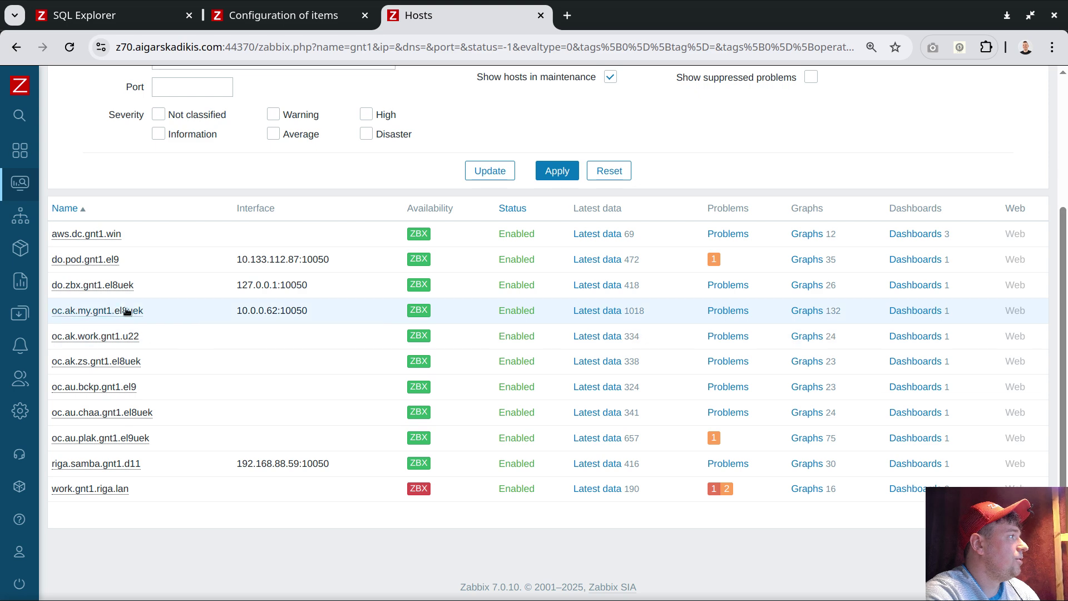
left_click(120, 336)
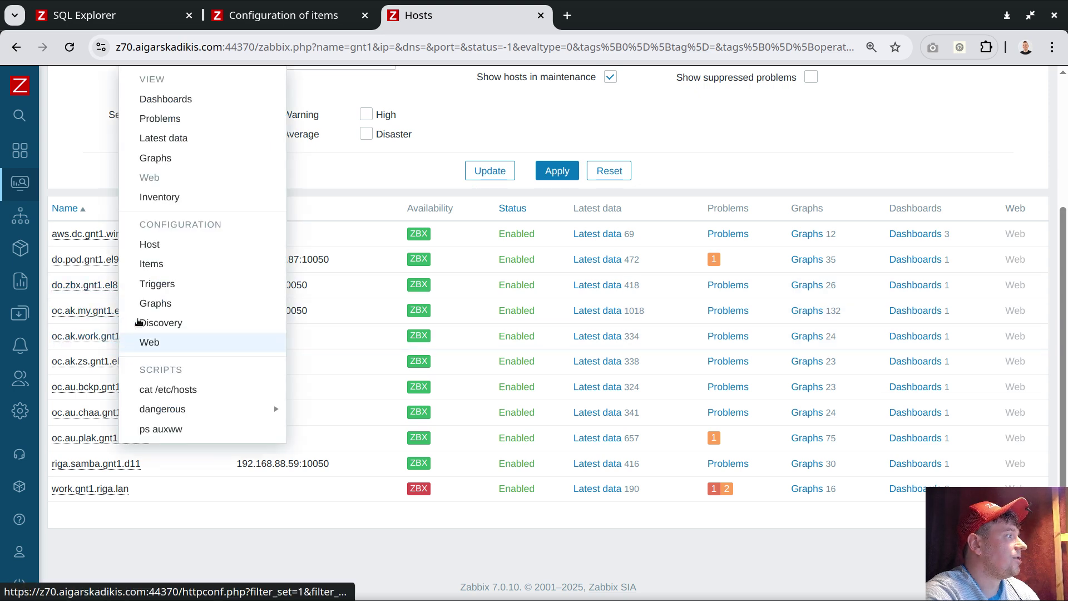
left_click(166, 245)
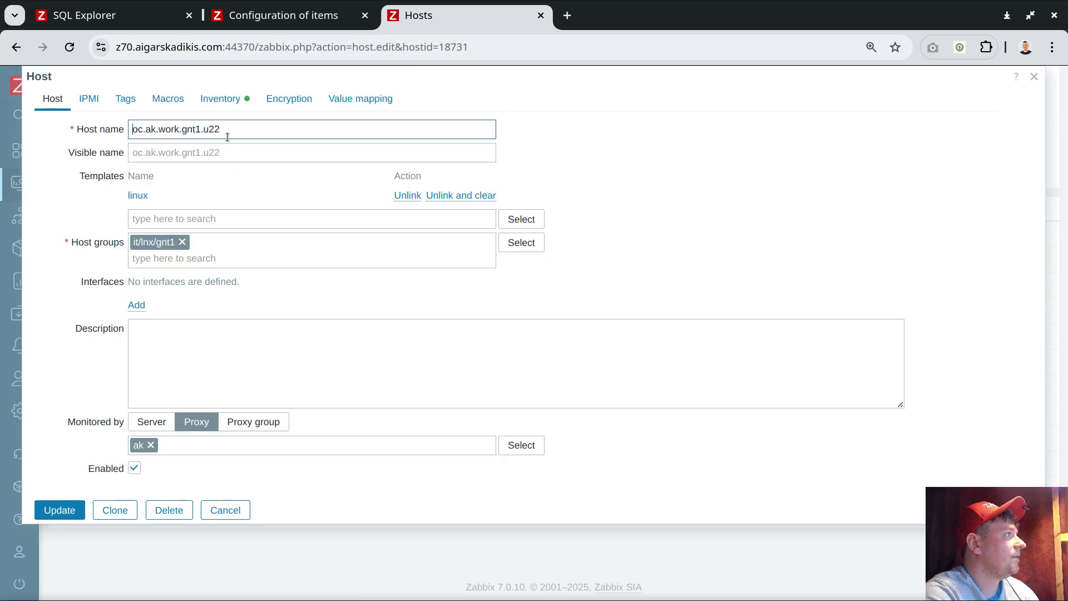
left_click(59, 510)
Rename the host oc.ak.zs.gnt1.el8uek as oc.ak.zs.gnt1.el8uekb and save it.
left_click(140, 361)
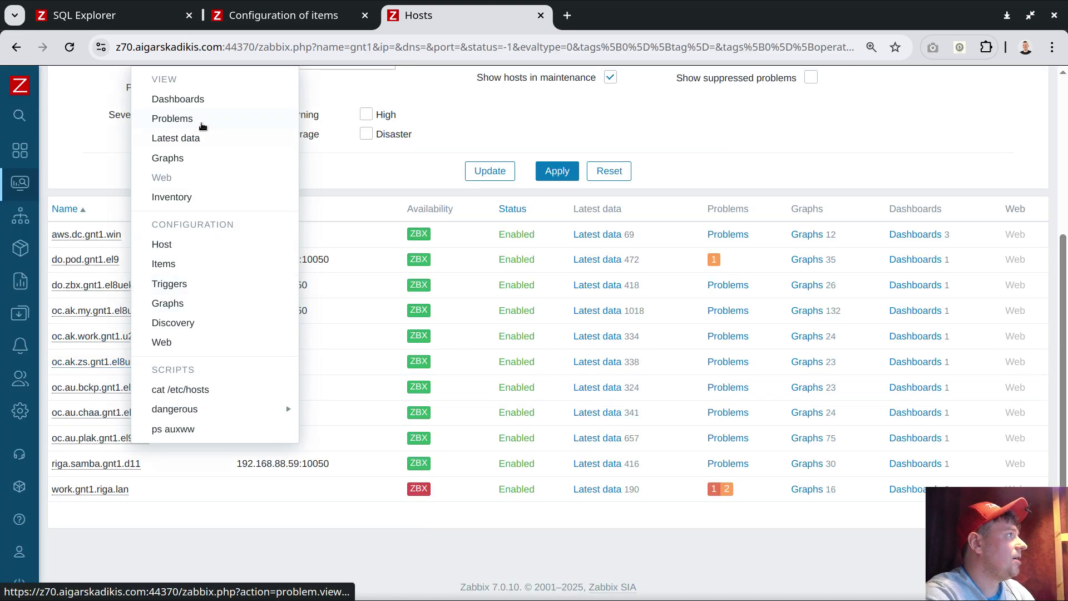
left_click(162, 244)
type("b")
left_click(43, 486)
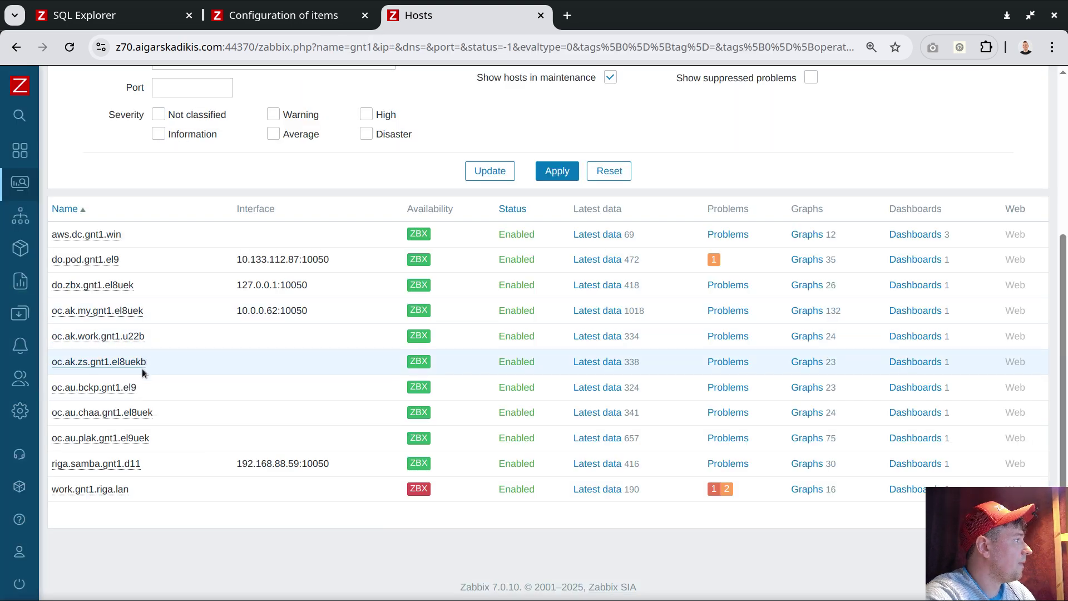
Rename the host oc.au.bckp.gnt1.el9 as oc.au.bckp.gnt1.el9b and save it.
left_click(125, 387)
left_click(174, 243)
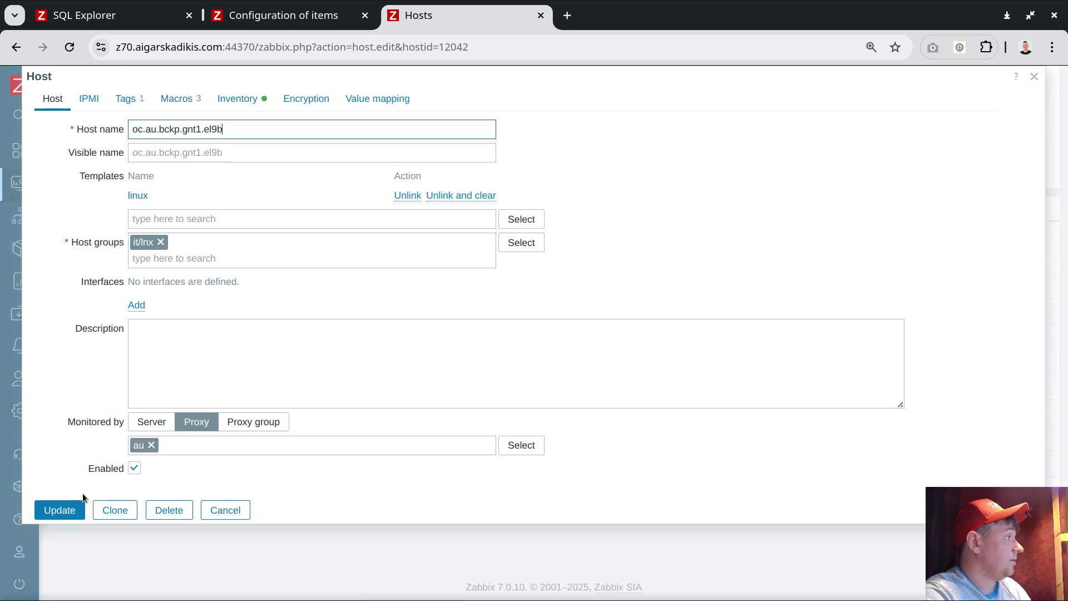
left_click(56, 509)
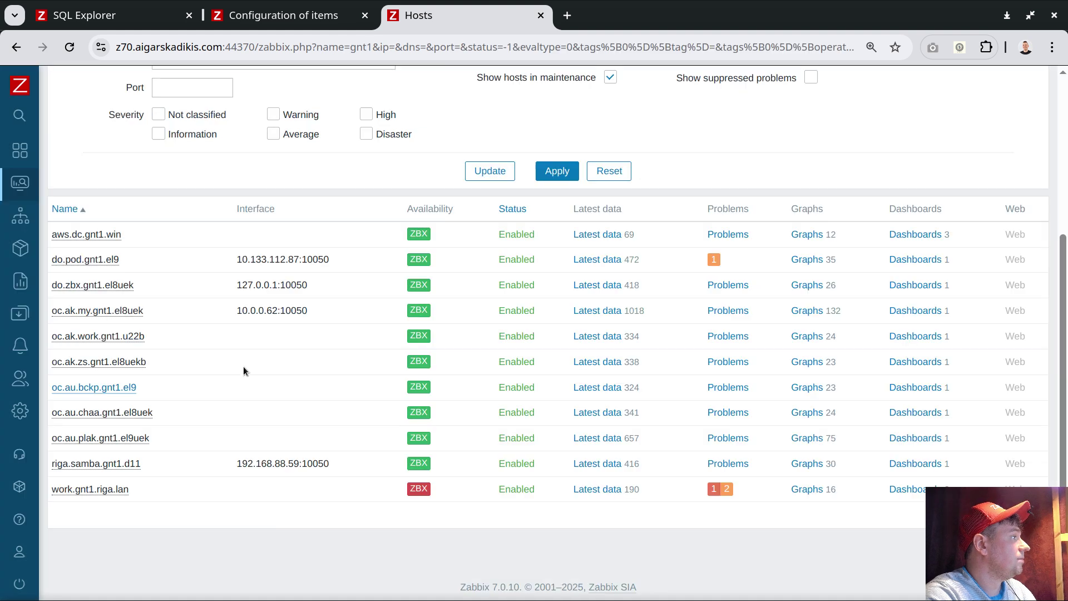
Rename the host oc.au.chaa.gnt1.el8uek as oc.au.chaa.gnt1.el8uekb and save it.
left_click(142, 412)
left_click(171, 245)
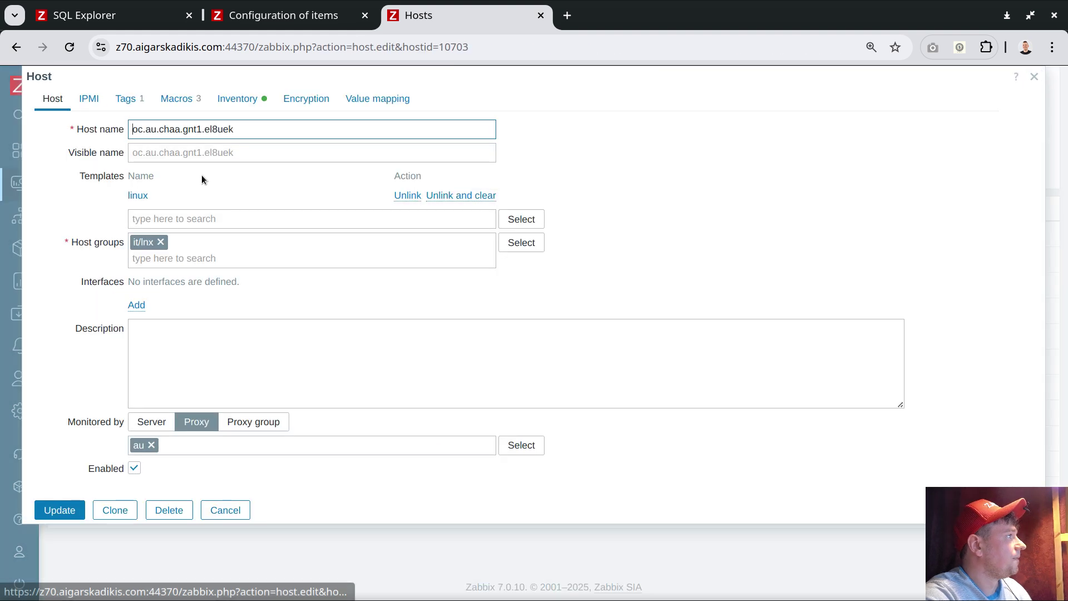
type("b")
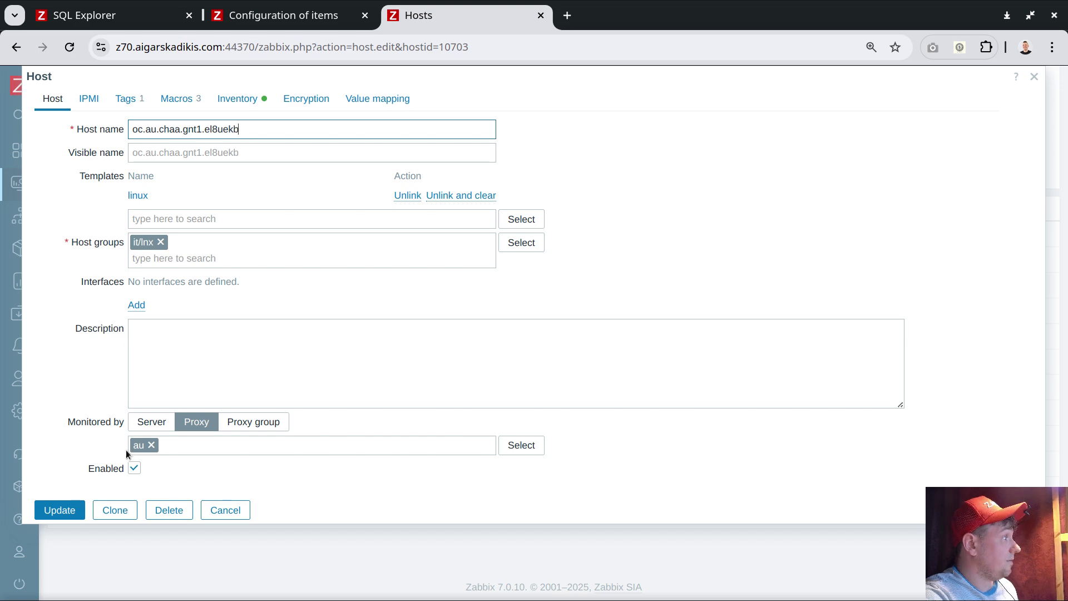
left_click(58, 509)
Rename the host oc.au.plak.gnt1.el9uek as oc.au.plak.gnt1.el9uekb and save it.
left_click(144, 439)
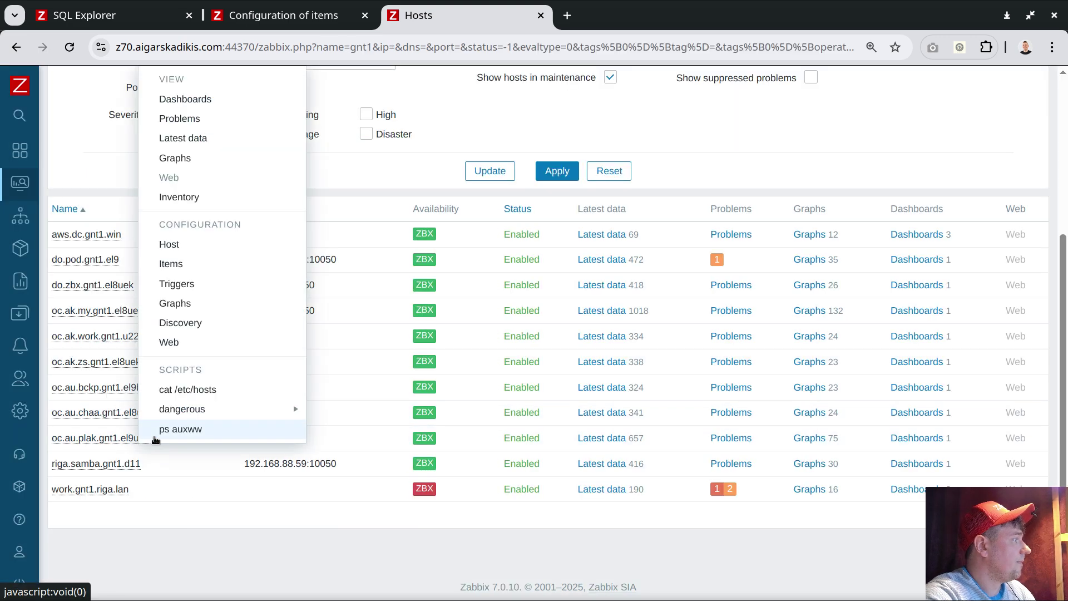
left_click(171, 245)
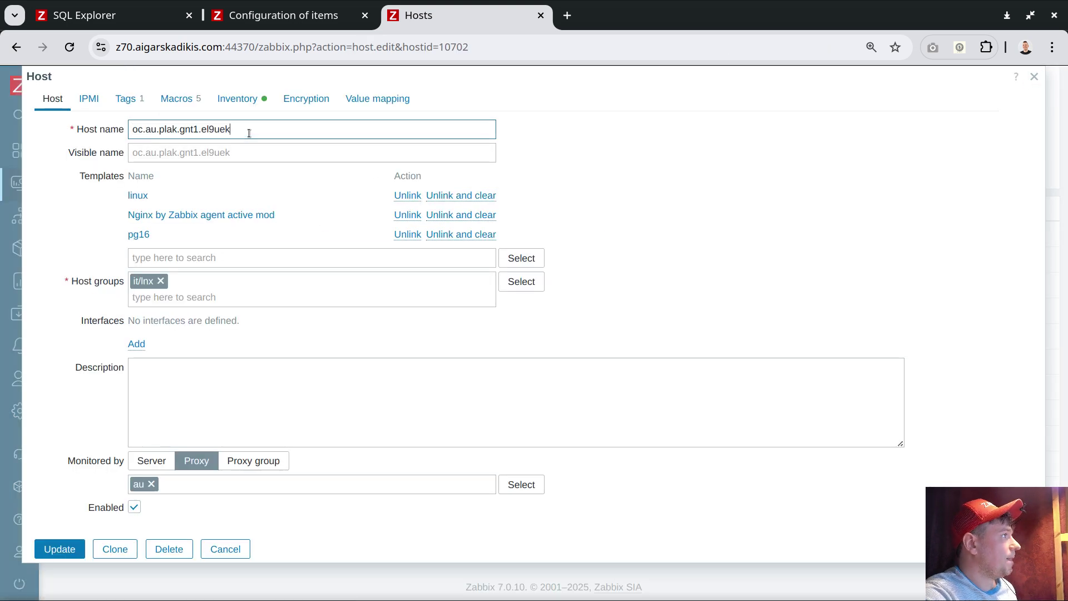
type("b")
left_click(60, 549)
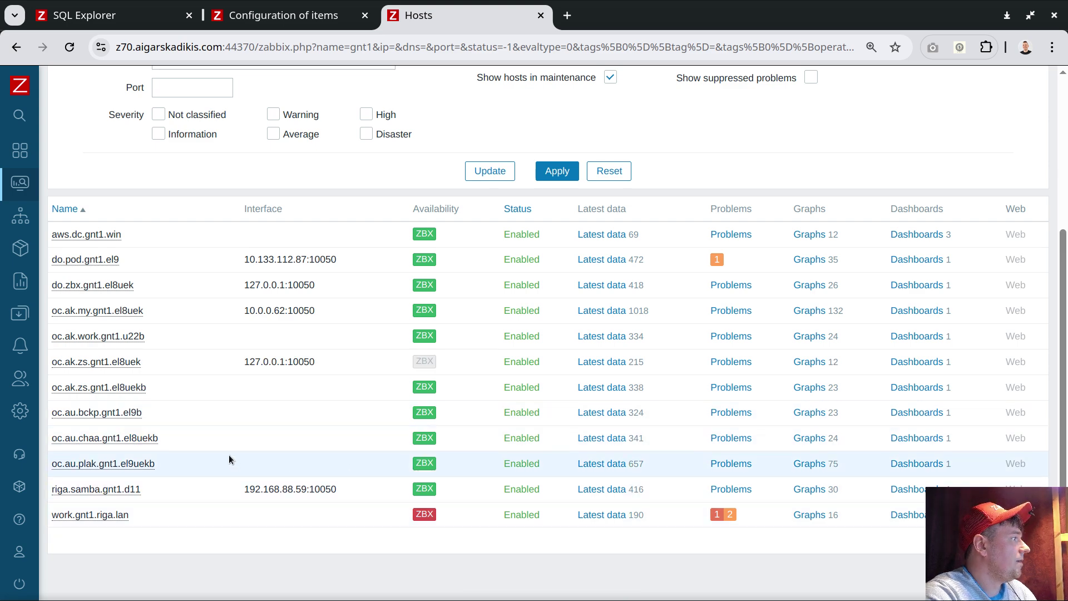
Compare the renamed oc.ak.zs host with the newly registered oc.ak.zs.gnt1.el8uek, and inspect the new host's interface availability details.
left_click_drag(147, 388, 77, 390)
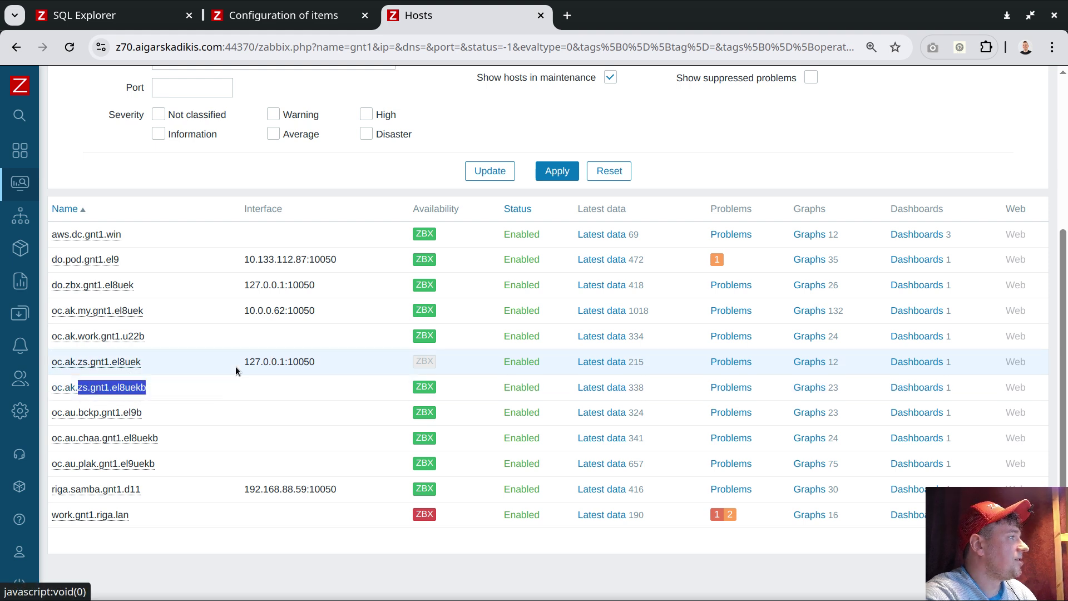
mouse_move(426, 364)
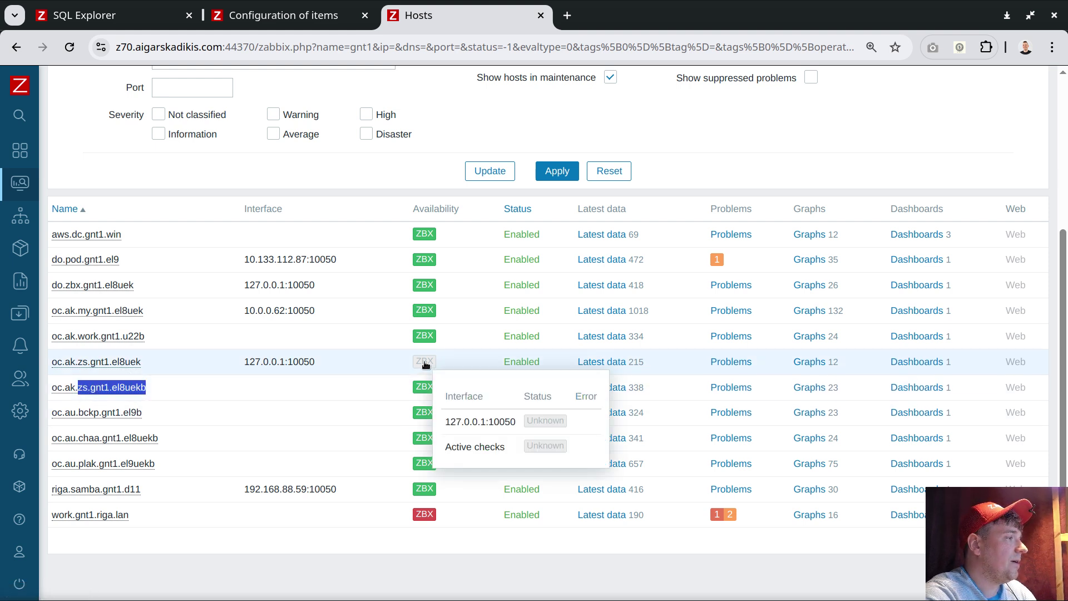
left_click(426, 364)
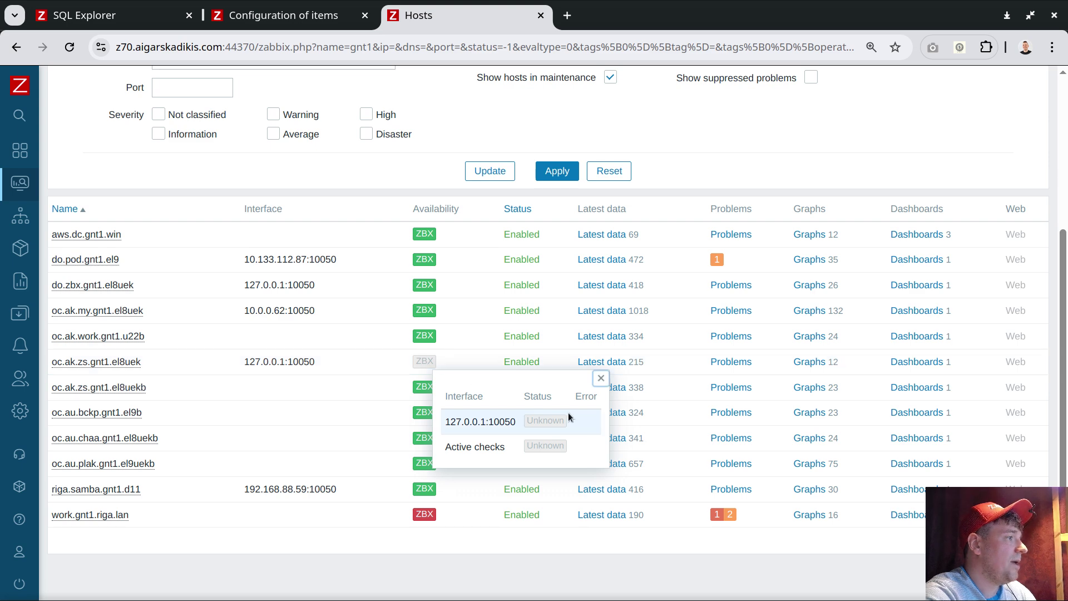
Review the passive interface and active checks entries in the availability details of oc.ak.zs.gnt1.el8uek, and dismiss them.
left_click_drag(471, 449, 525, 449)
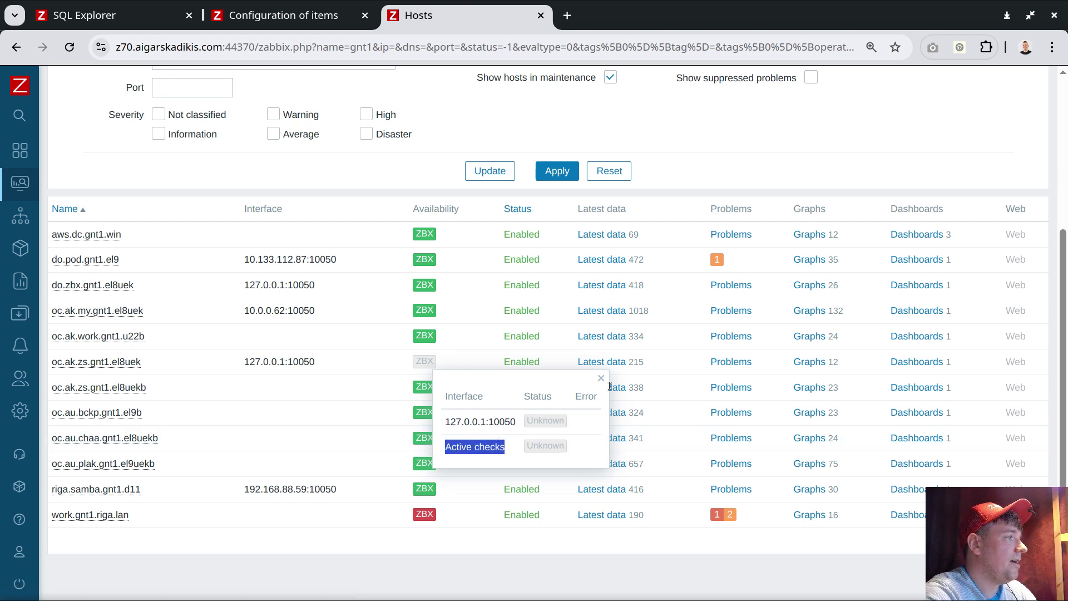
left_click_drag(445, 421, 497, 421)
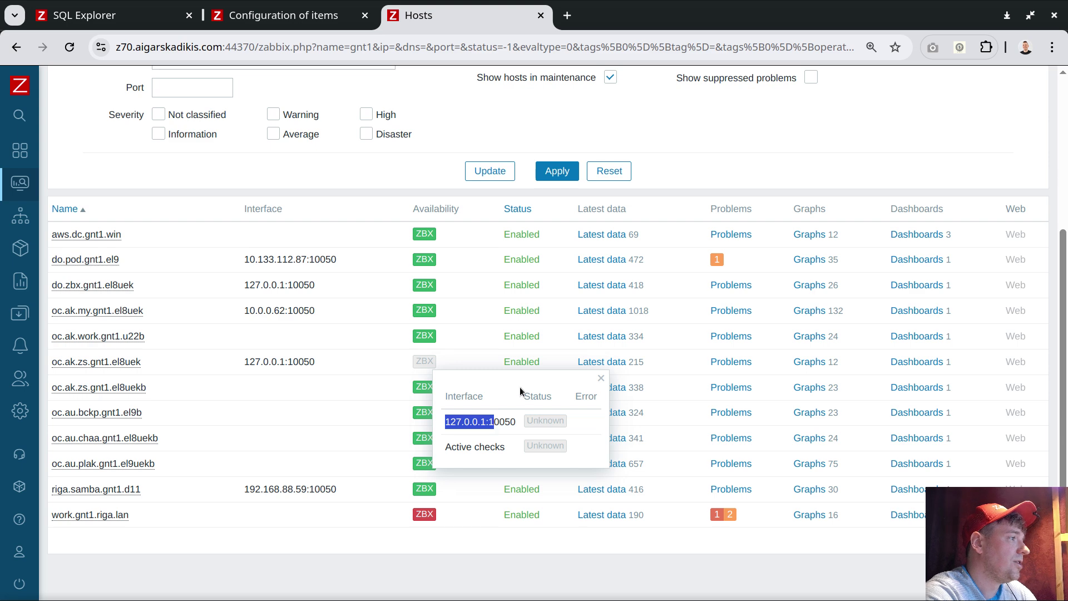
left_click(601, 379)
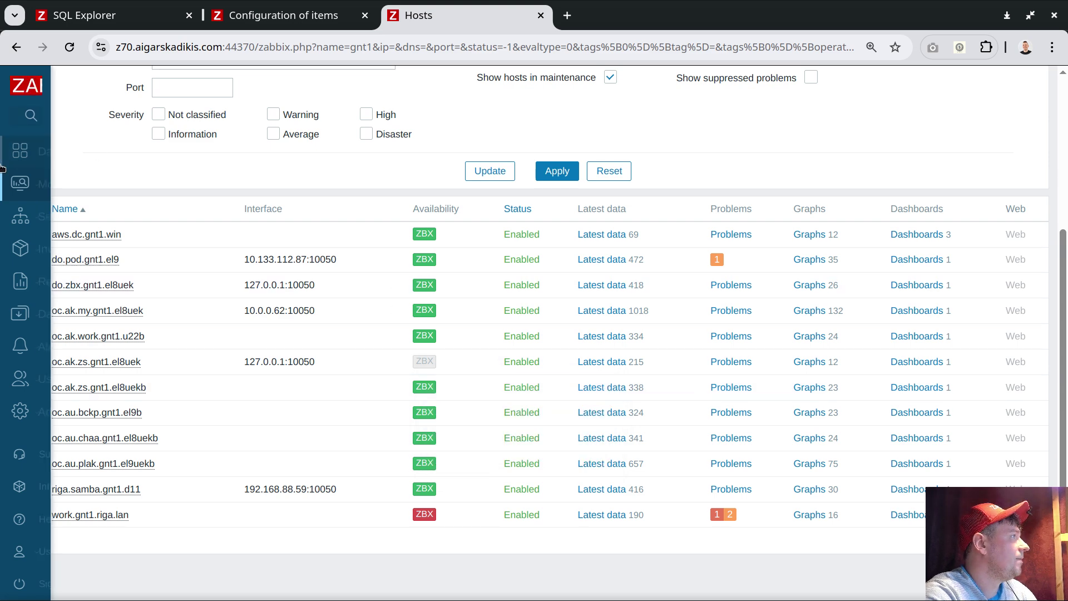
Replace the open item configuration and SQL Explorer pages with the Unknown passive dashboard, and check it against the host list.
left_click(366, 15)
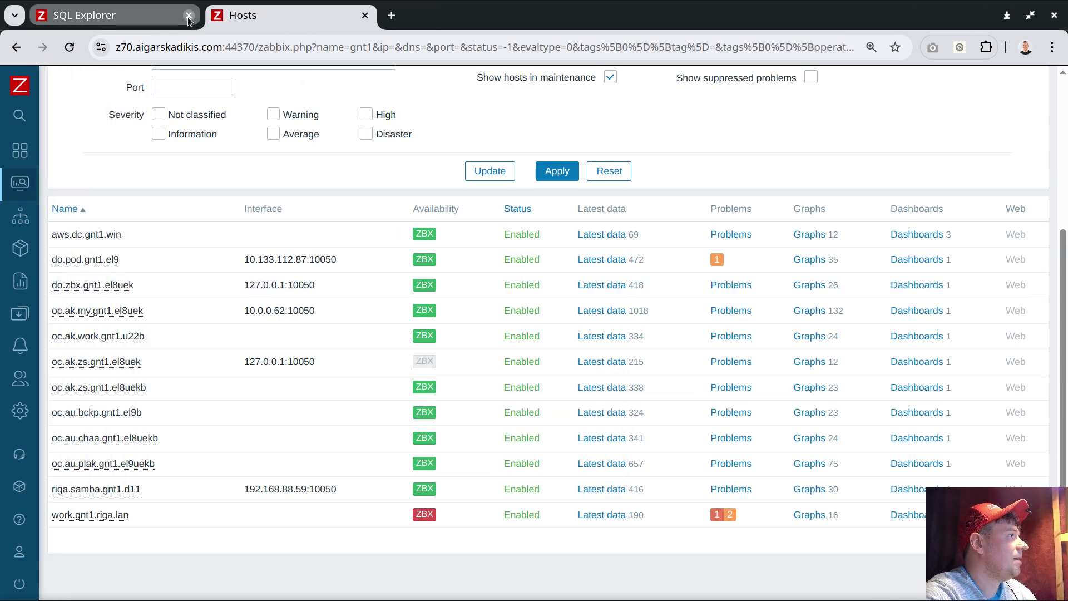
left_click(189, 15)
middle_click(69, 161)
left_click(290, 15)
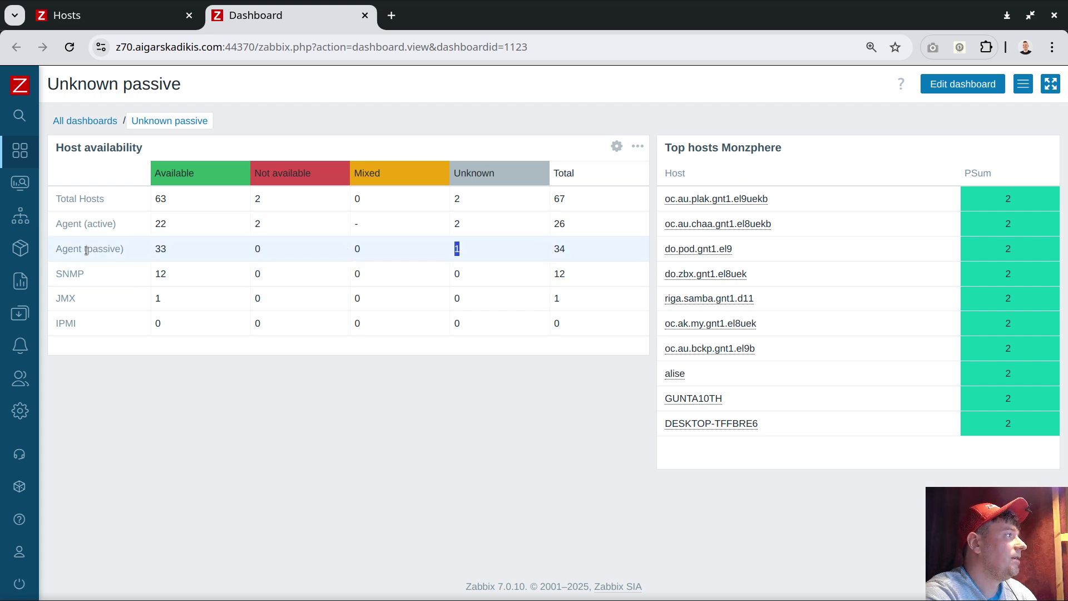
left_click(139, 16)
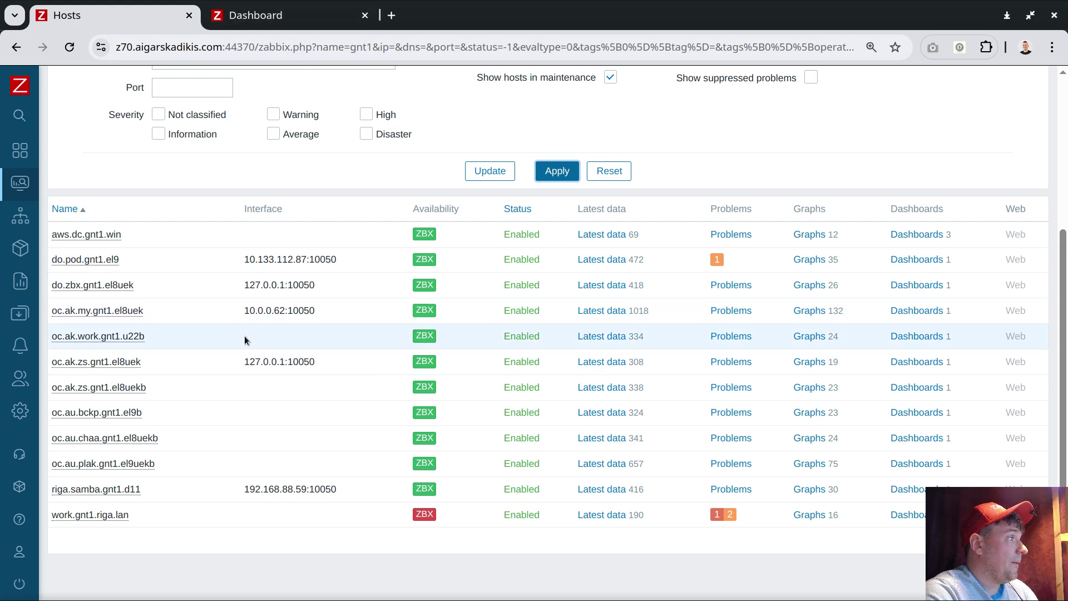
left_click(280, 18)
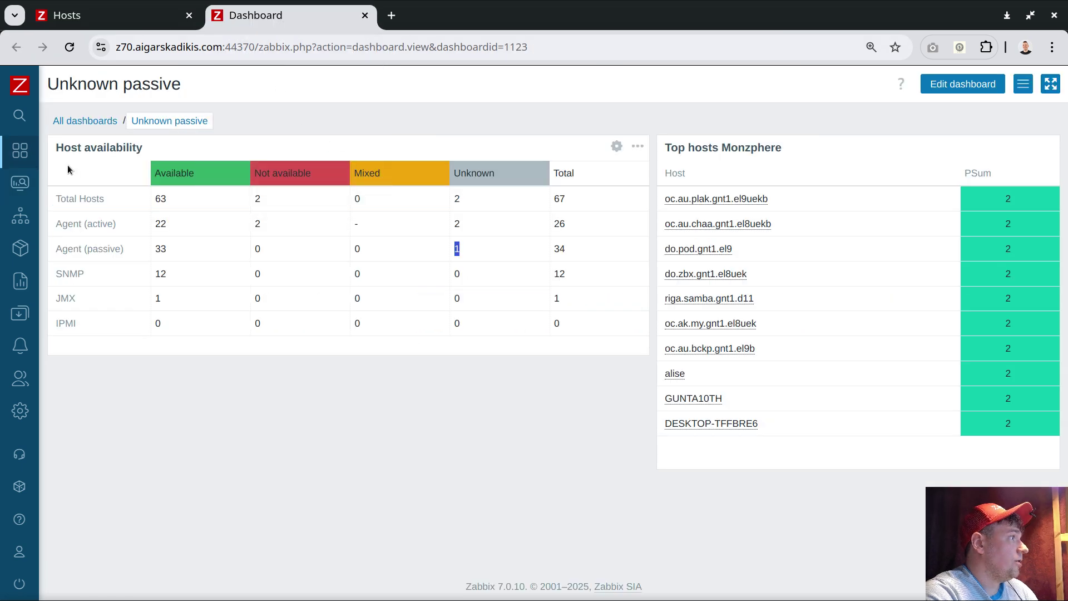
Open the Register Linux autoregistration action for editing, with the autoregistration actions in a separate page.
mouse_move(15, 301)
left_click(78, 438)
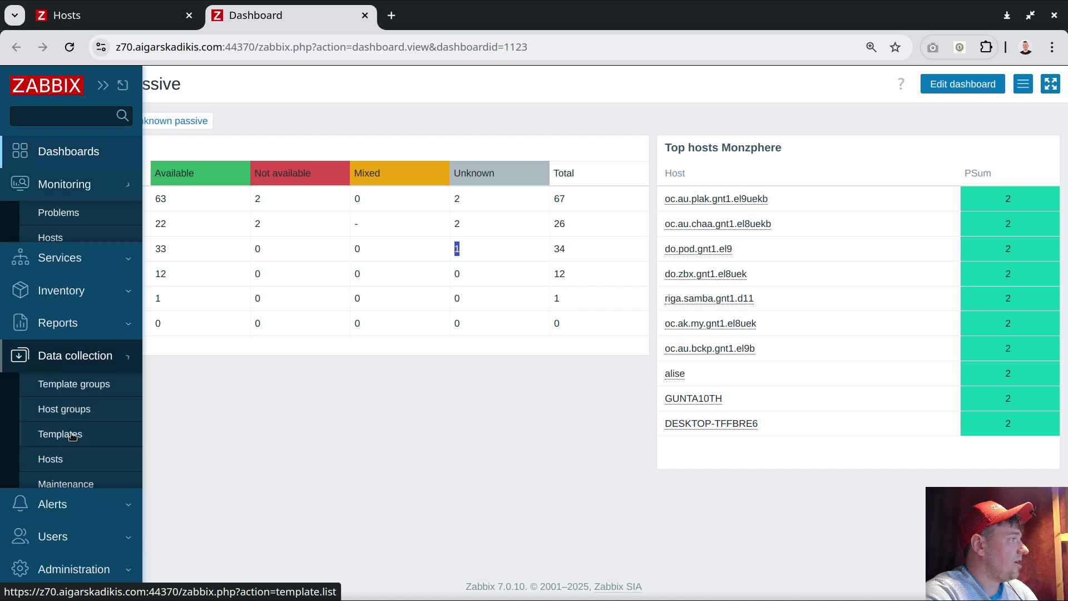
left_click(83, 287)
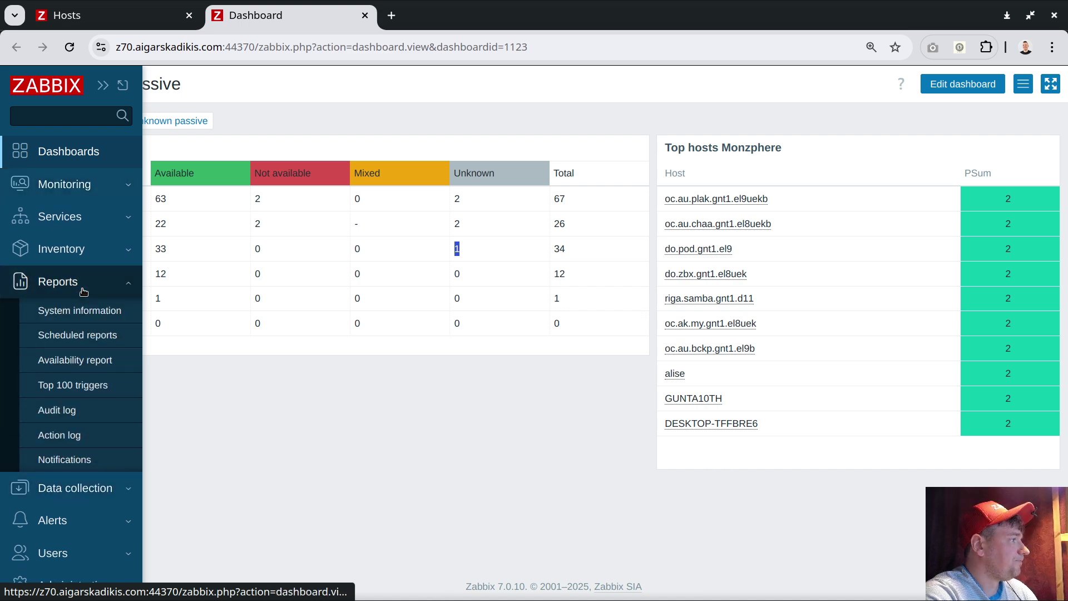
left_click(55, 521)
left_click(107, 375)
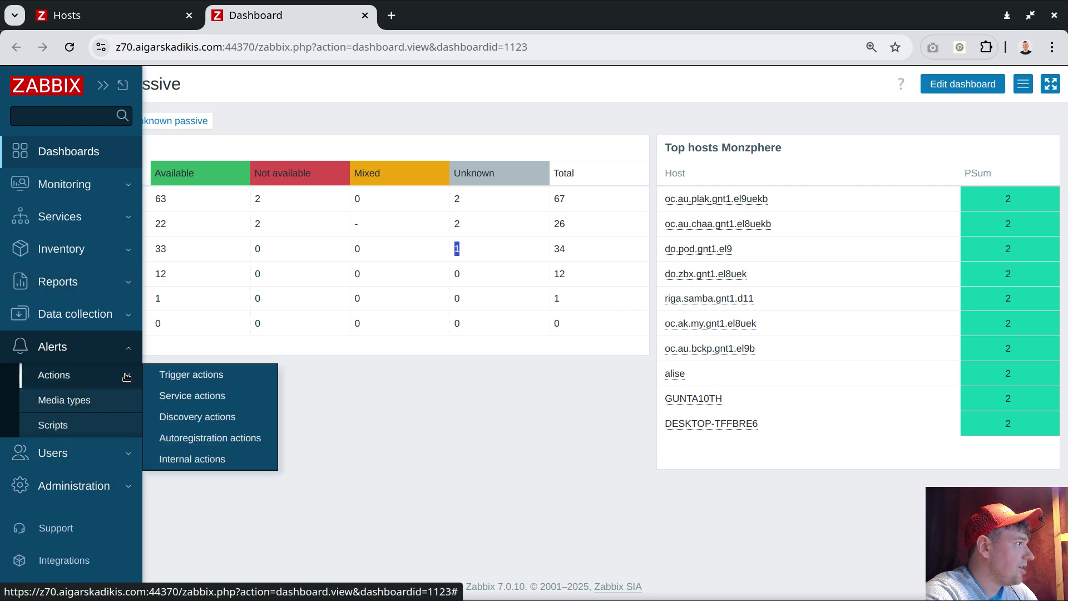
middle_click(193, 440)
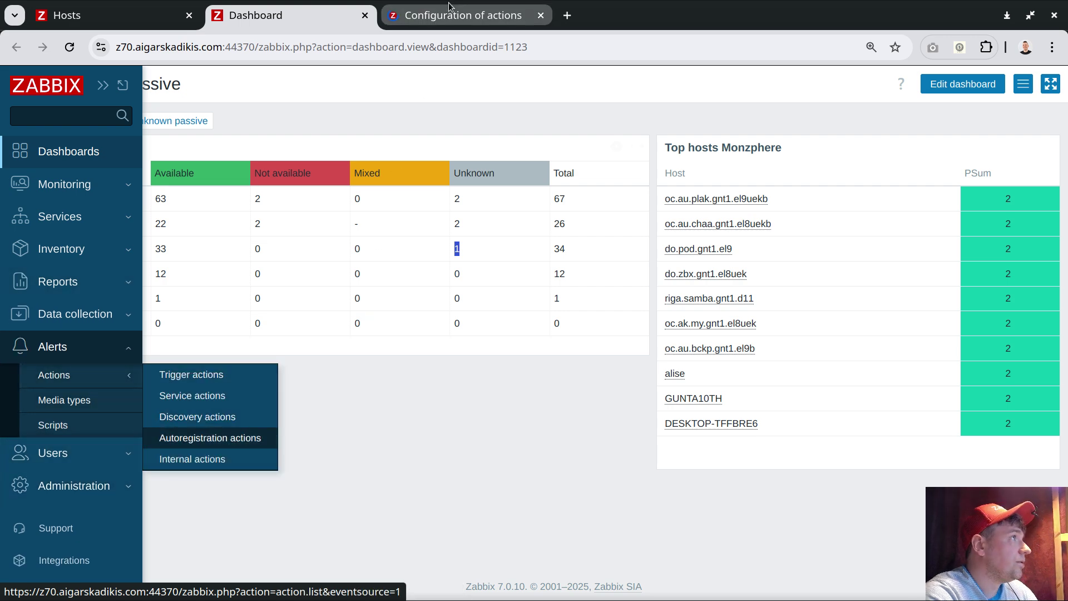
left_click(448, 15)
left_click(123, 249)
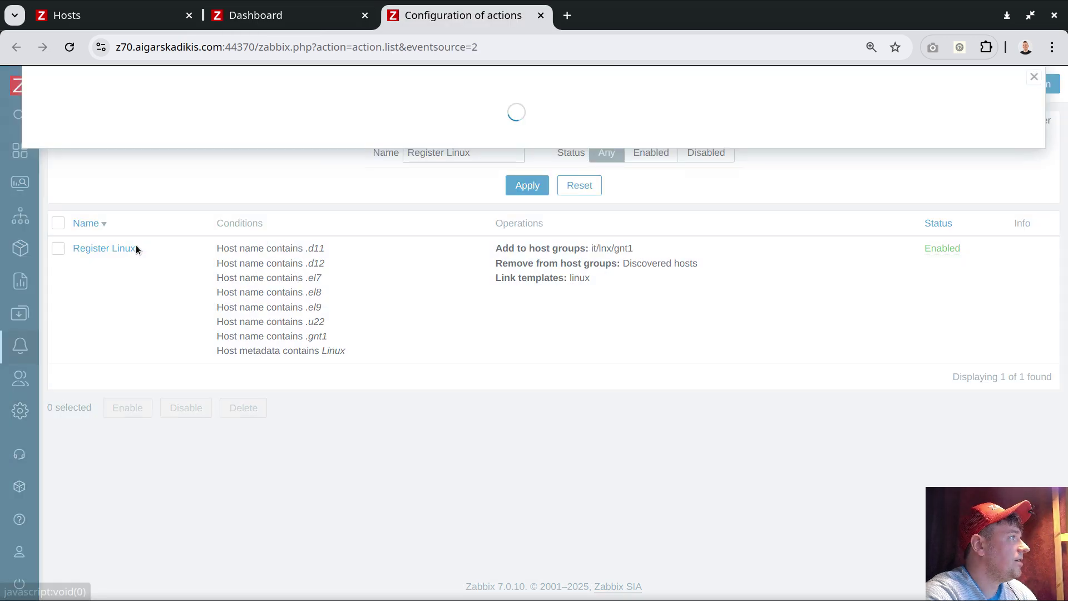
Add an operation to Register Linux that runs the script "remove unused ZBX interfaces" on the current host.
left_click(118, 104)
left_click(141, 201)
left_click(479, 98)
scroll(529, 245, "down", 1)
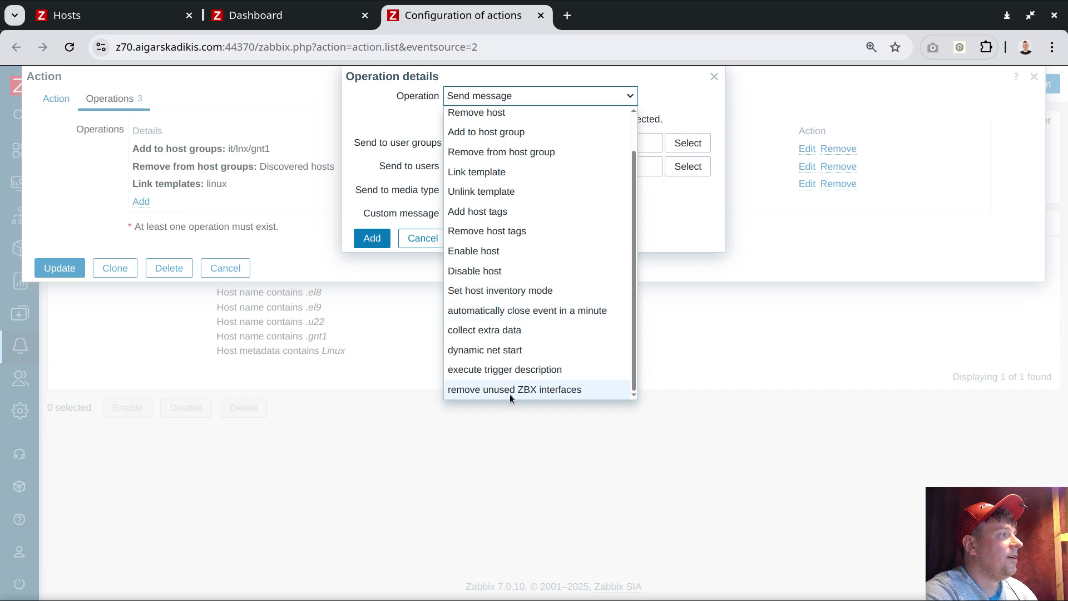
left_click(562, 391)
left_click(495, 123)
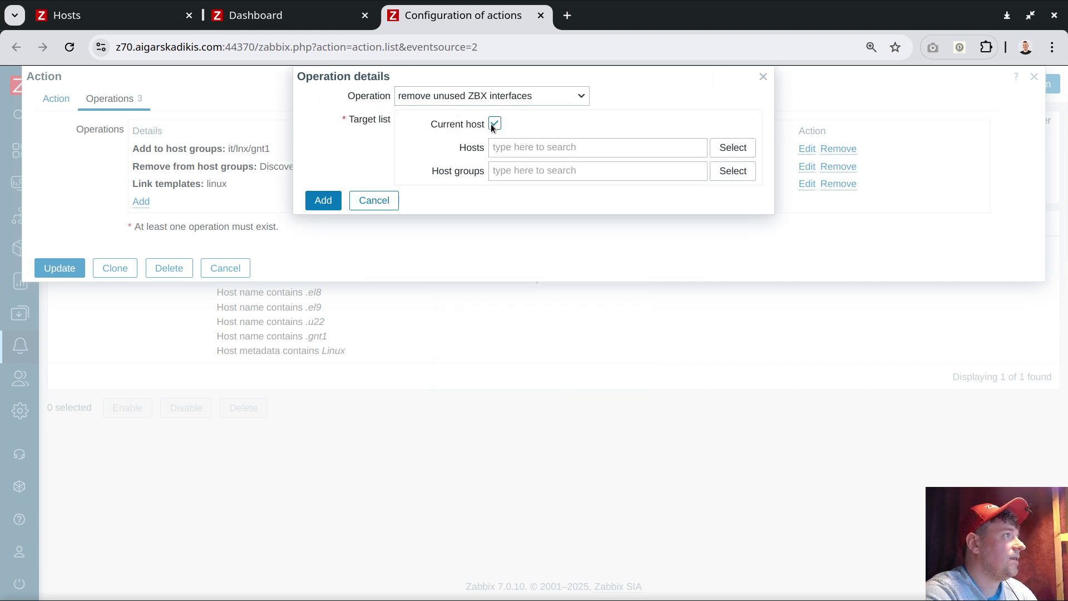
left_click(324, 201)
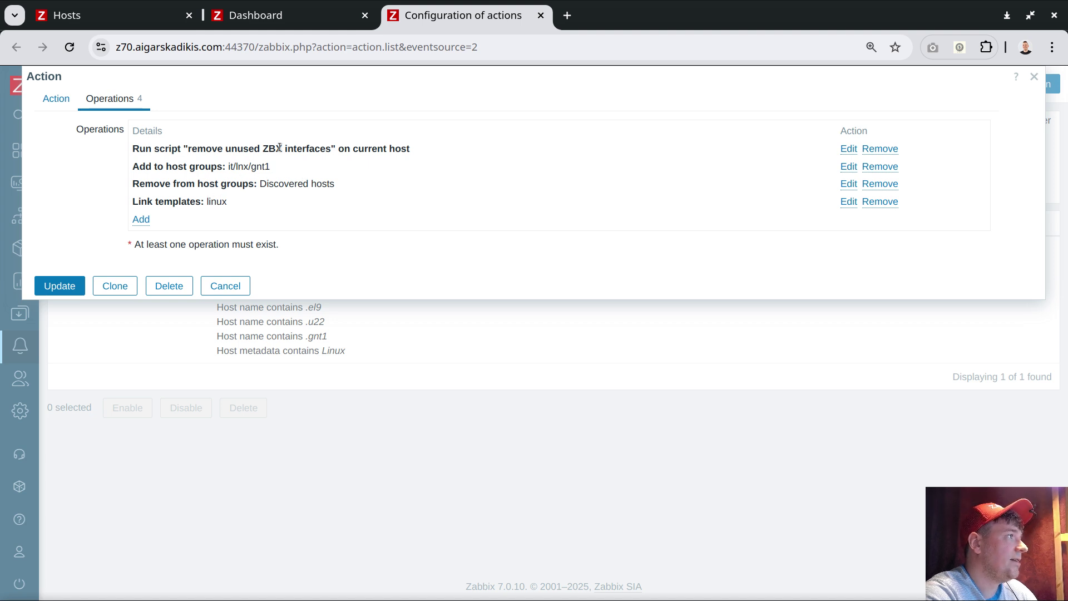
Check the script and linux template operations, and save the Register Linux action.
left_click_drag(187, 147, 321, 151)
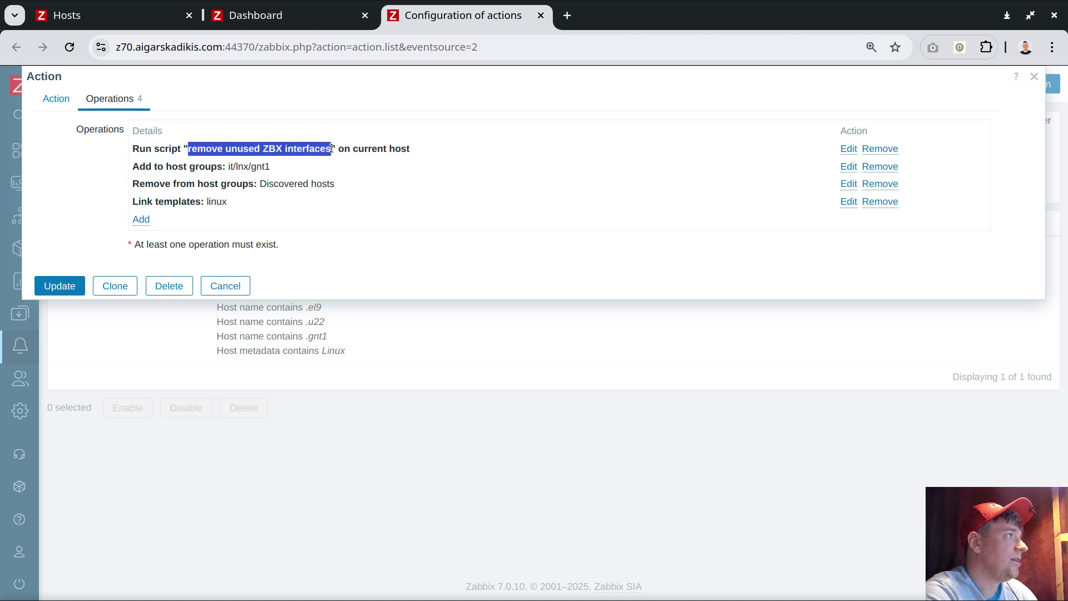
double_click(228, 204)
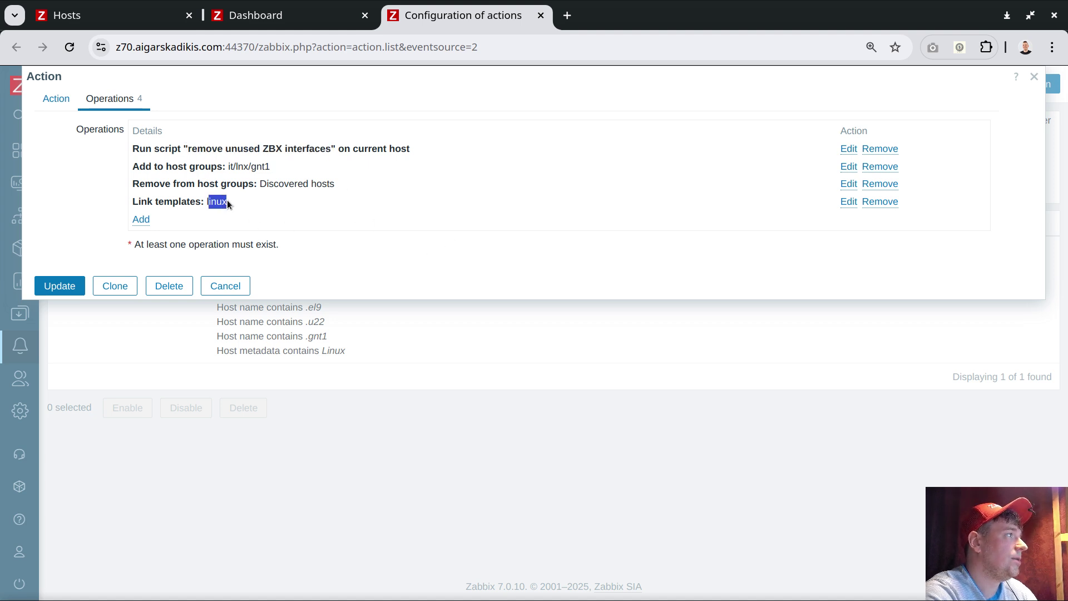
left_click(61, 286)
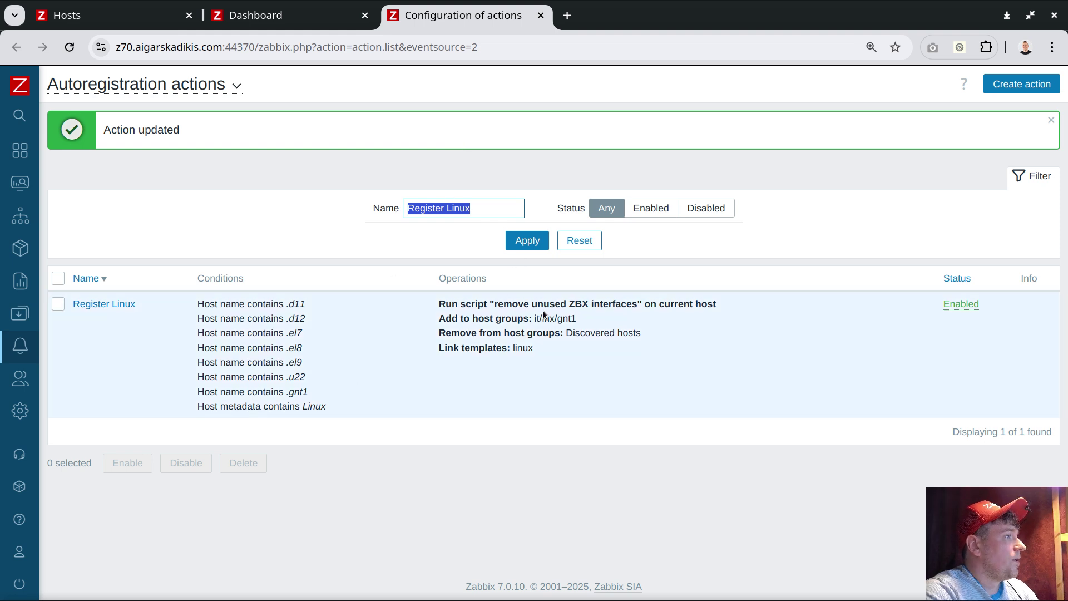
Return to the host list, collapse the agent1 filter and review the original and renamed gnt1 hosts.
left_click(255, 17)
left_click(120, 18)
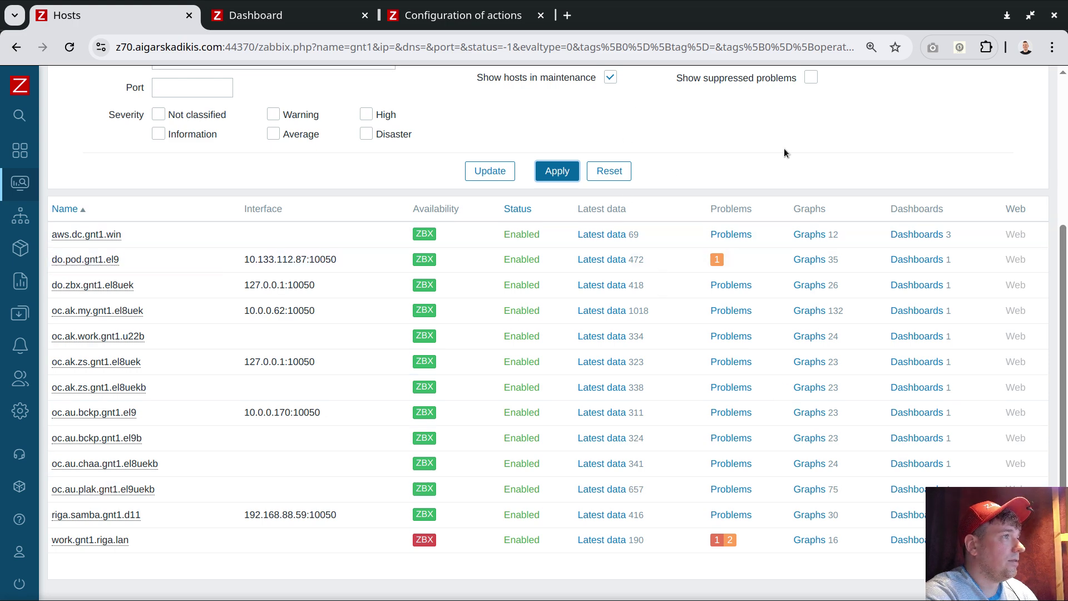
scroll(783, 144, "up", 5)
left_click(1041, 122)
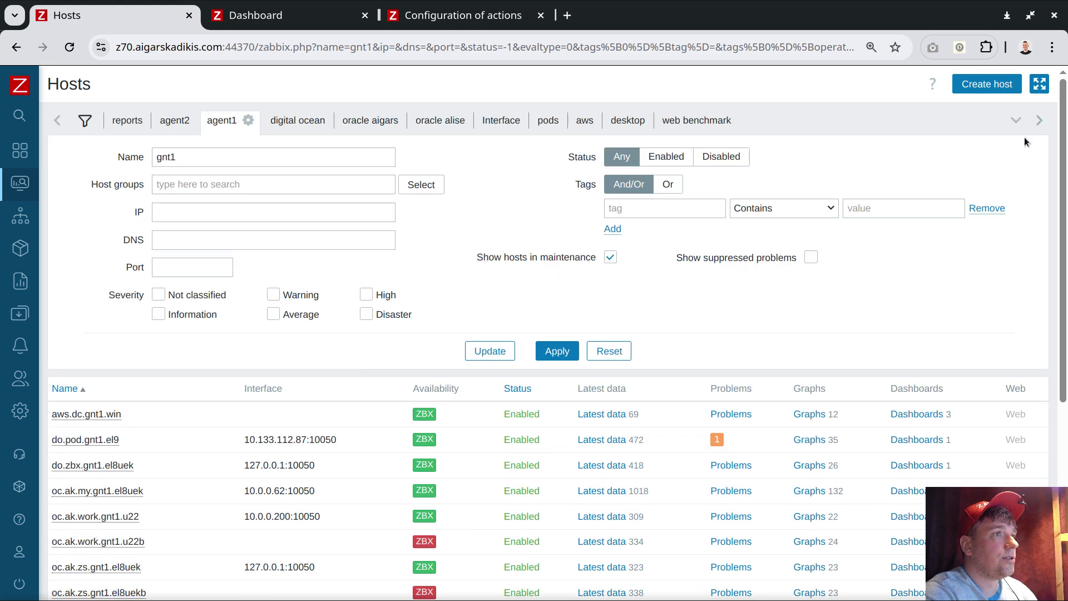
left_click(219, 122)
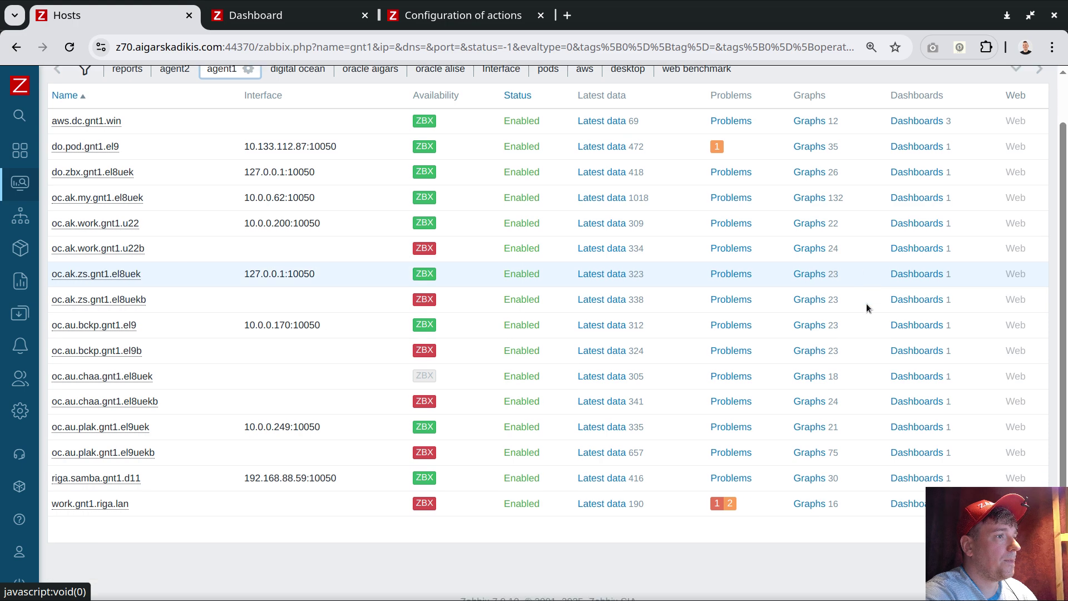
scroll(866, 302, "down", 3)
scroll(409, 415, "up", 2)
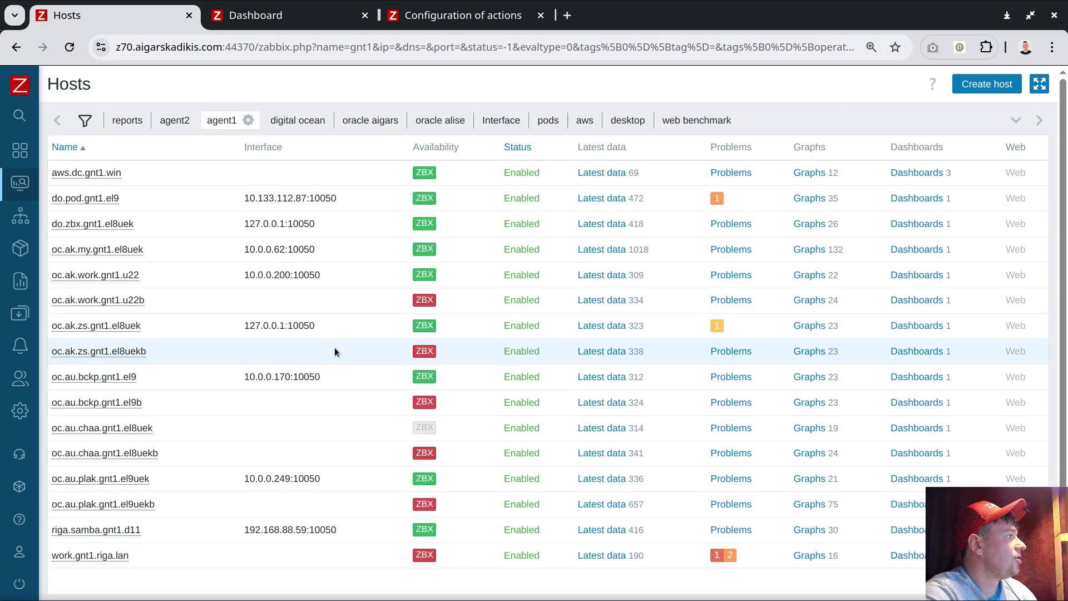
scroll(335, 347, "down", 2)
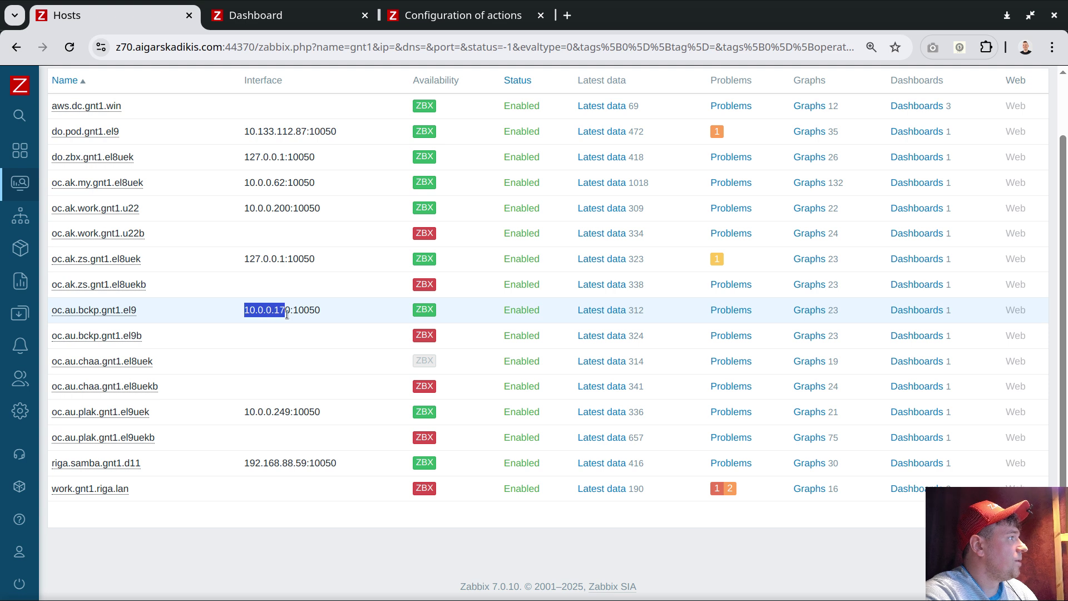
Inspect the interface availability details of the re-registered oc.ak.zs, oc.au.bckp, oc.au.chaa and oc.au.plak hosts.
left_click_drag(250, 259, 308, 260)
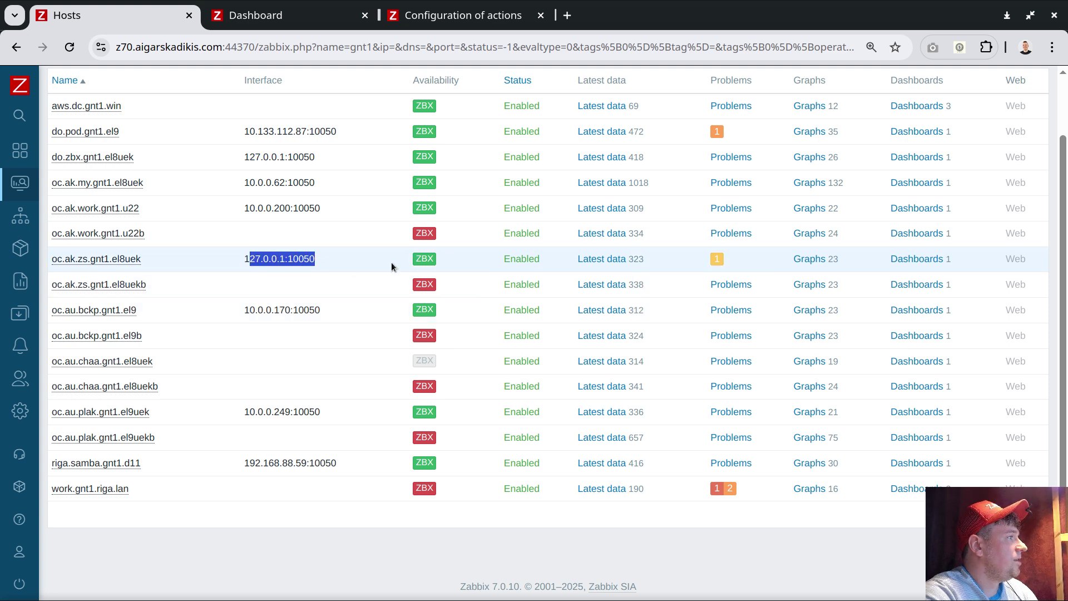
left_click(426, 261)
left_click_drag(541, 318, 593, 288)
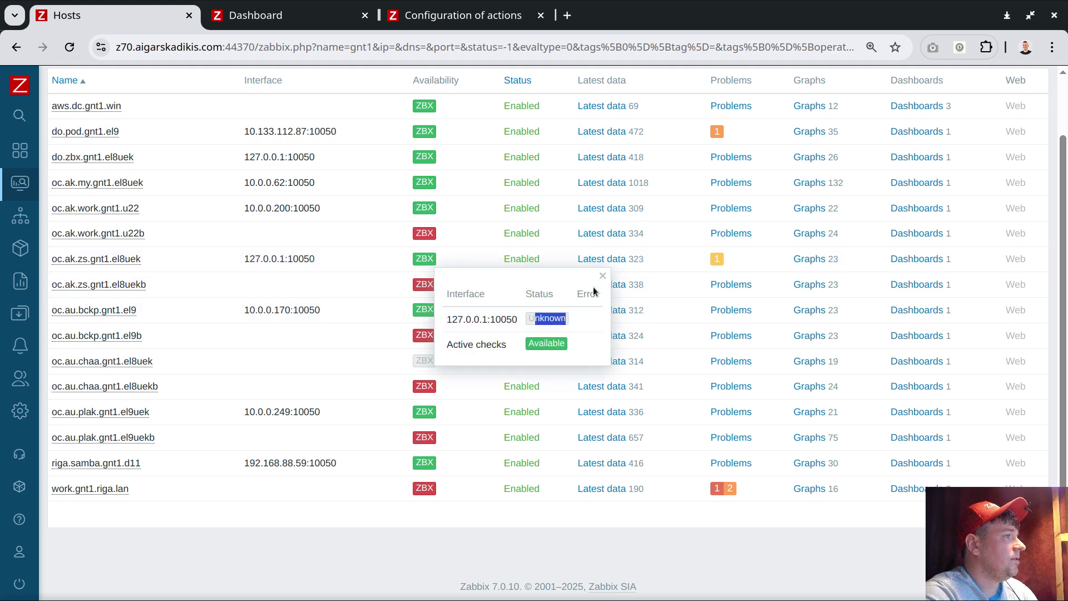
left_click(603, 277)
left_click(430, 309)
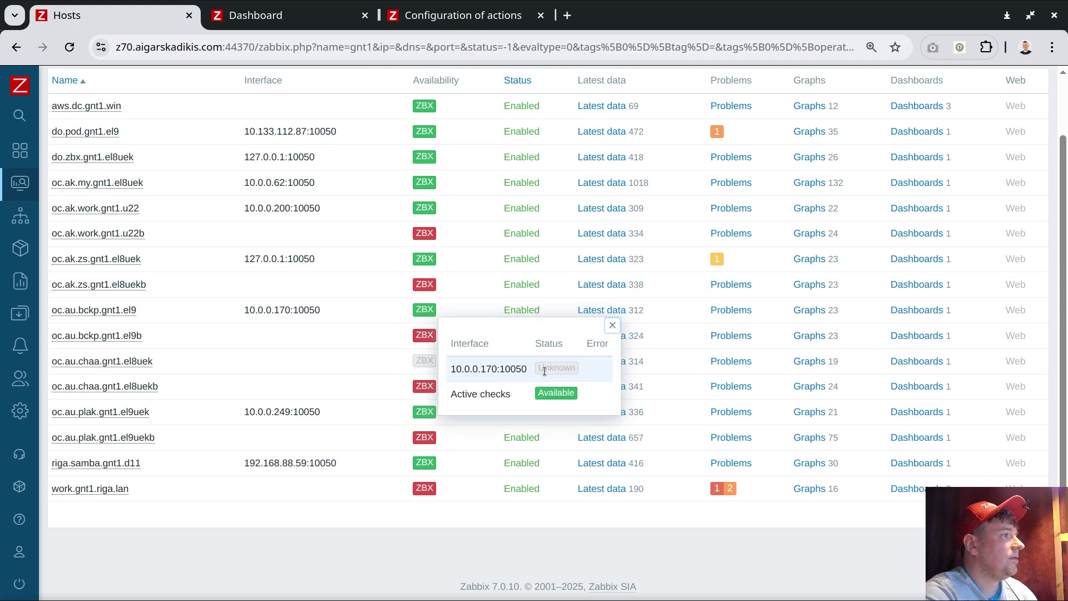
left_click(612, 325)
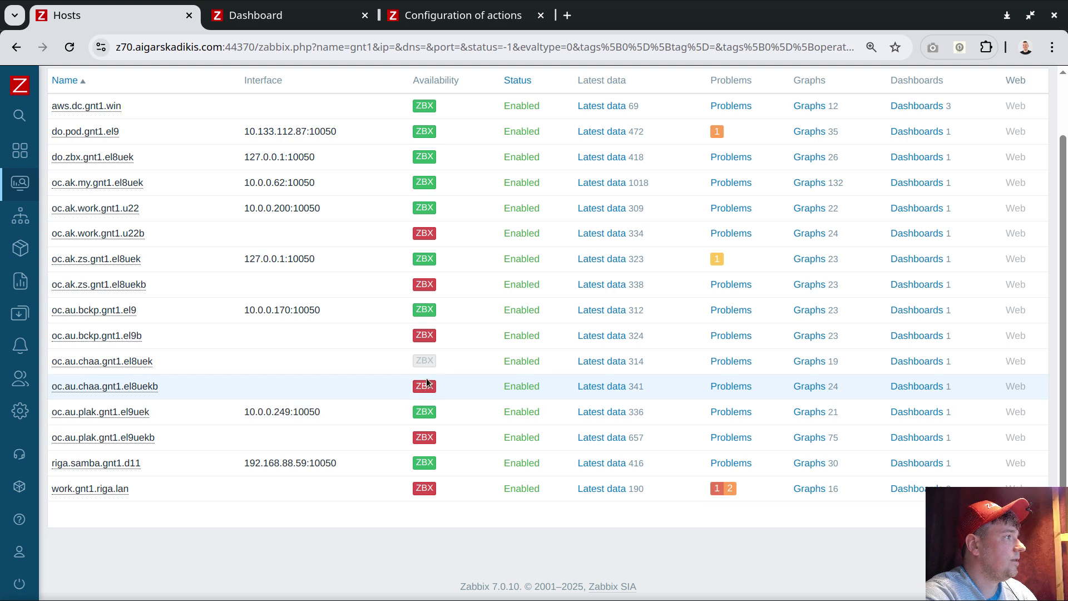
left_click(426, 362)
left_click(585, 372)
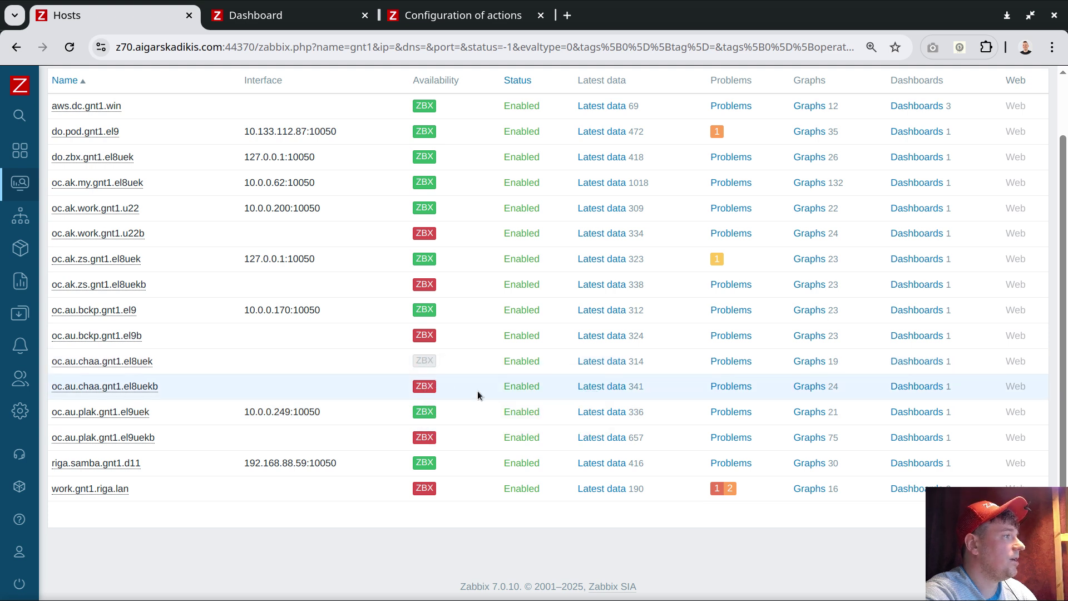
left_click(429, 412)
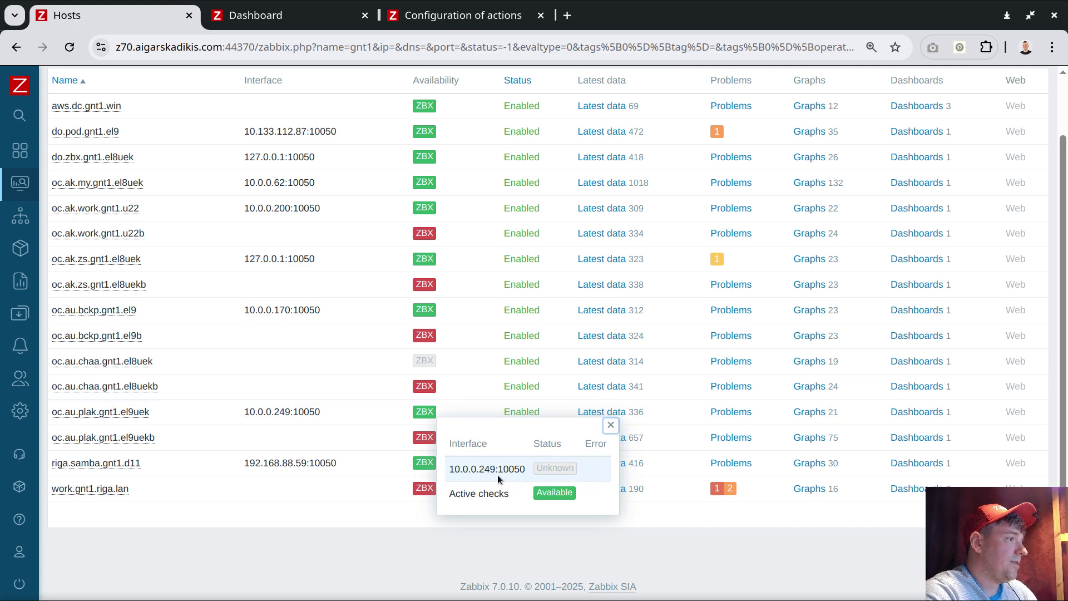
left_click(610, 426)
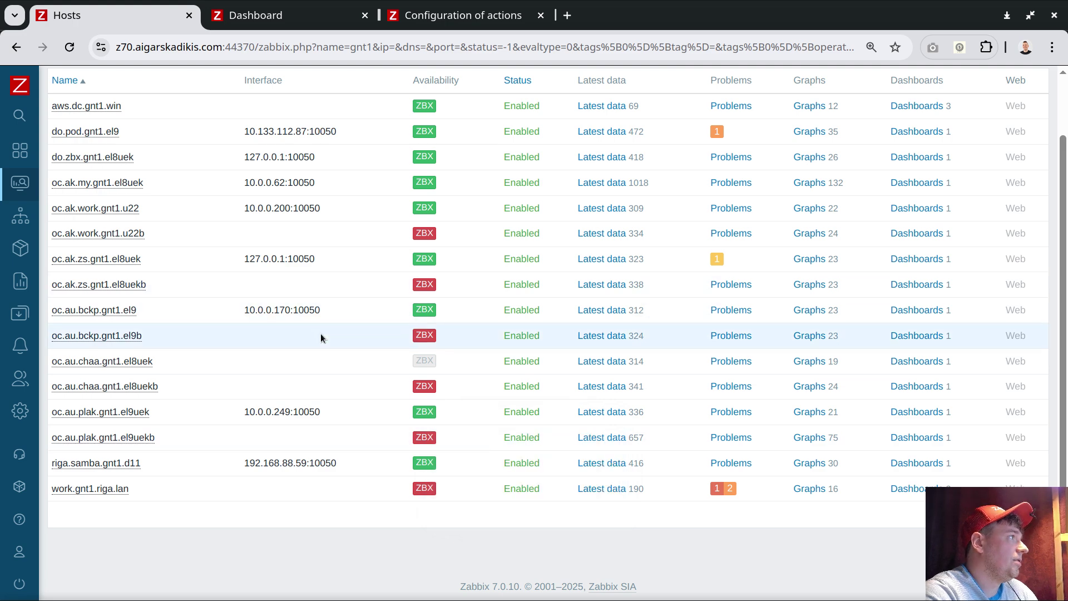
Refresh the autoregistration actions filtered by Register Linux, review the action's operations and check the Unknown passive dashboard.
left_click(459, 19)
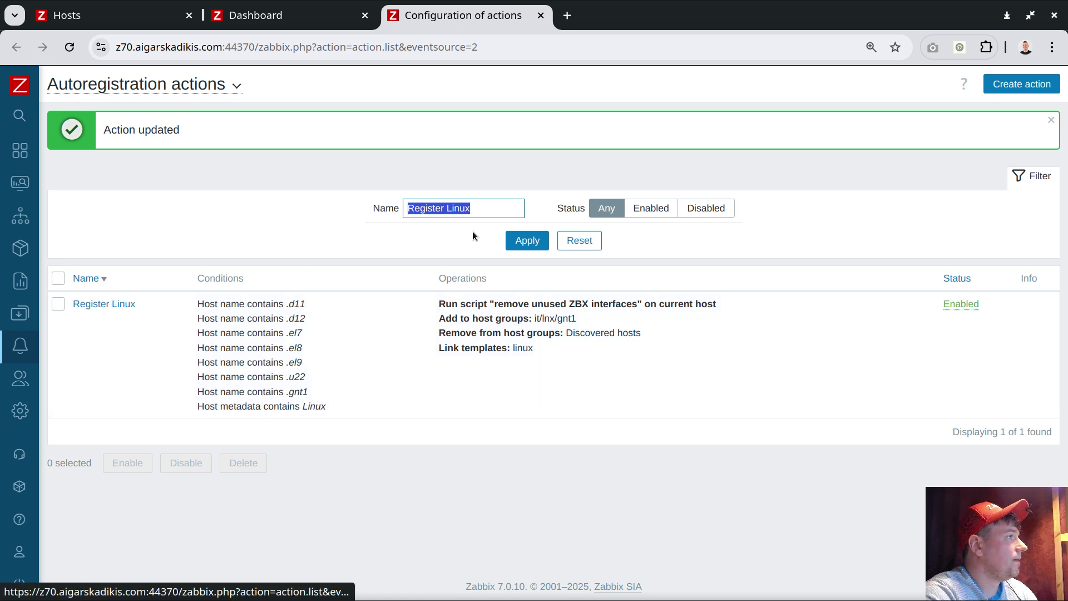
left_click(515, 240)
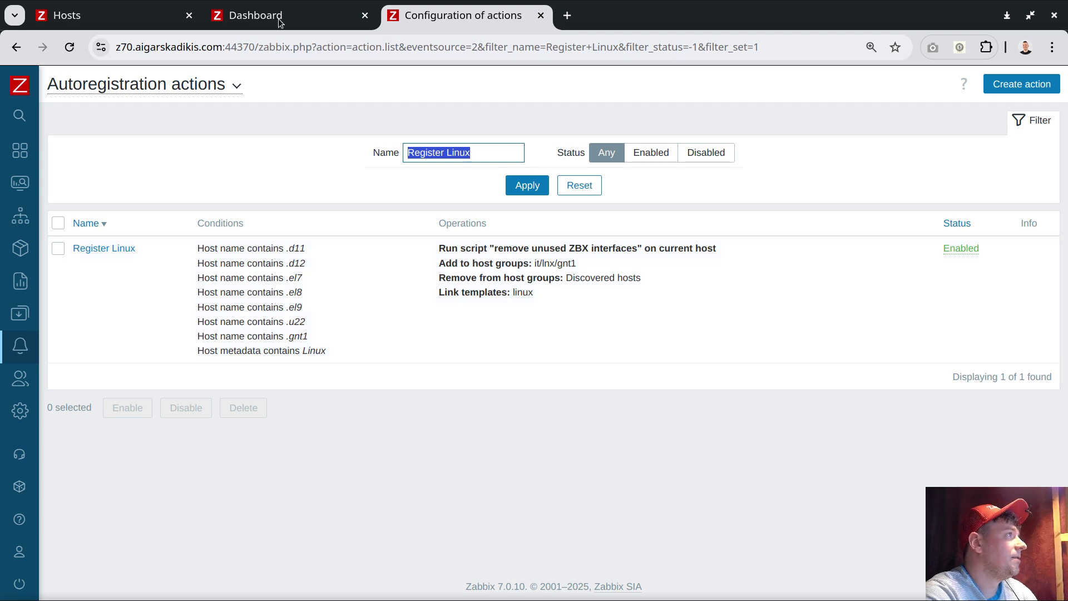
left_click(291, 10)
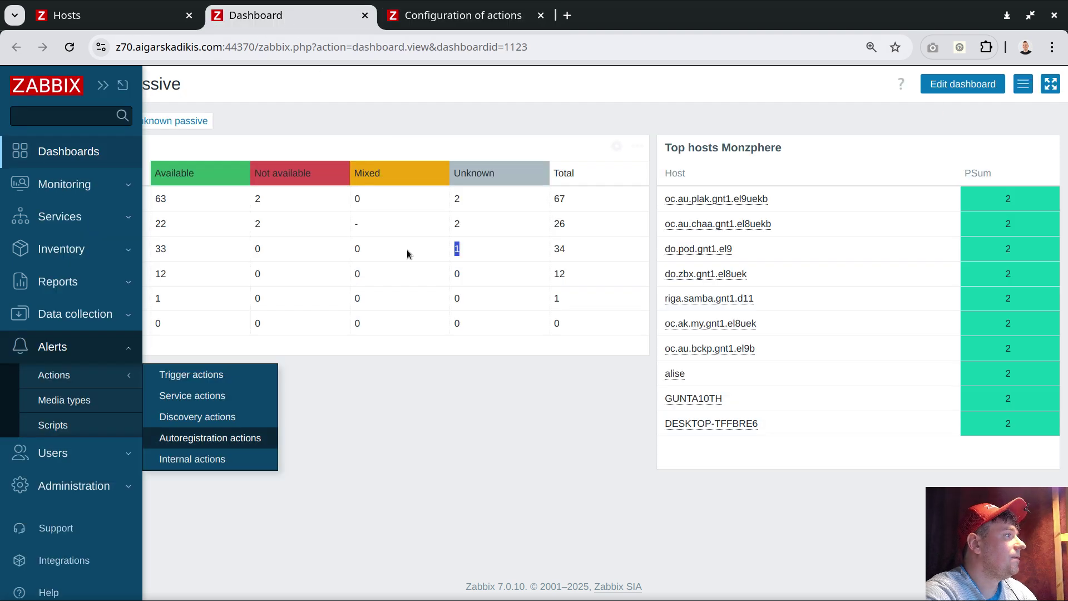
Return to the list of gnt1 hosts.
left_click(143, 11)
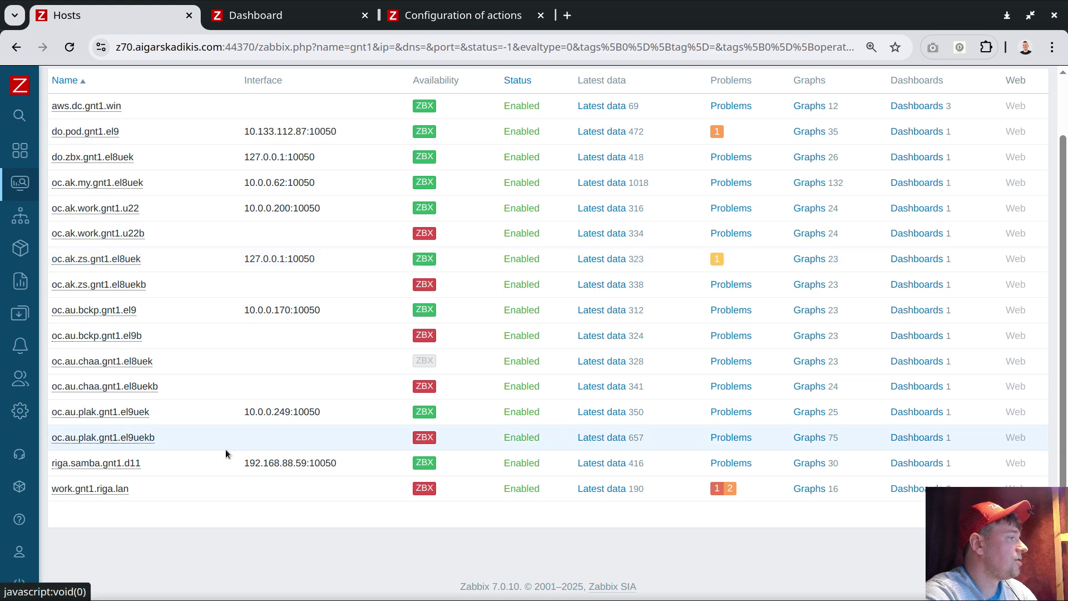
left_click(117, 233)
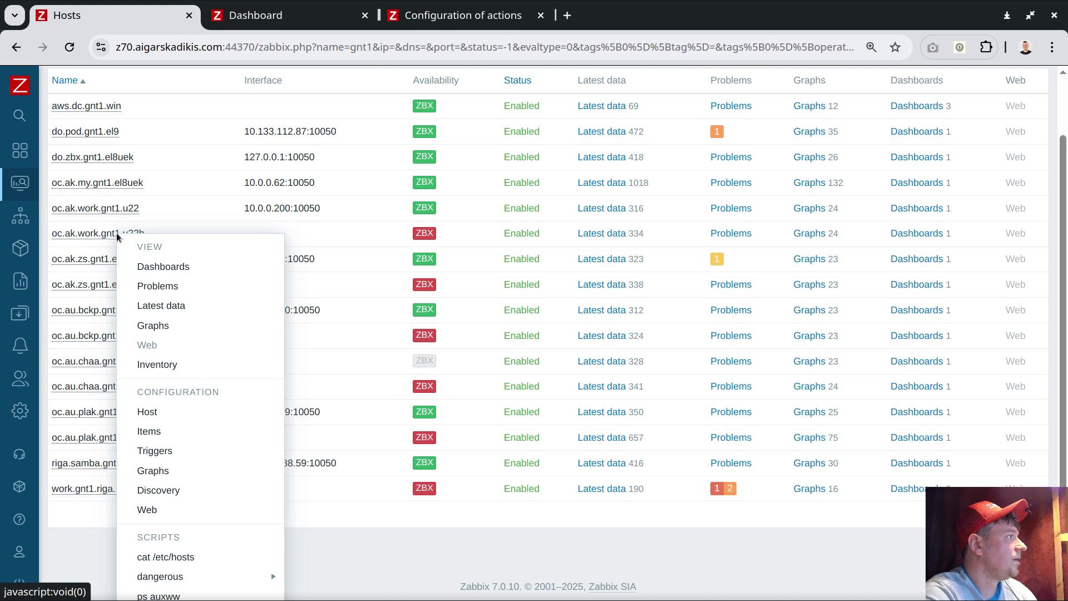
left_click(181, 410)
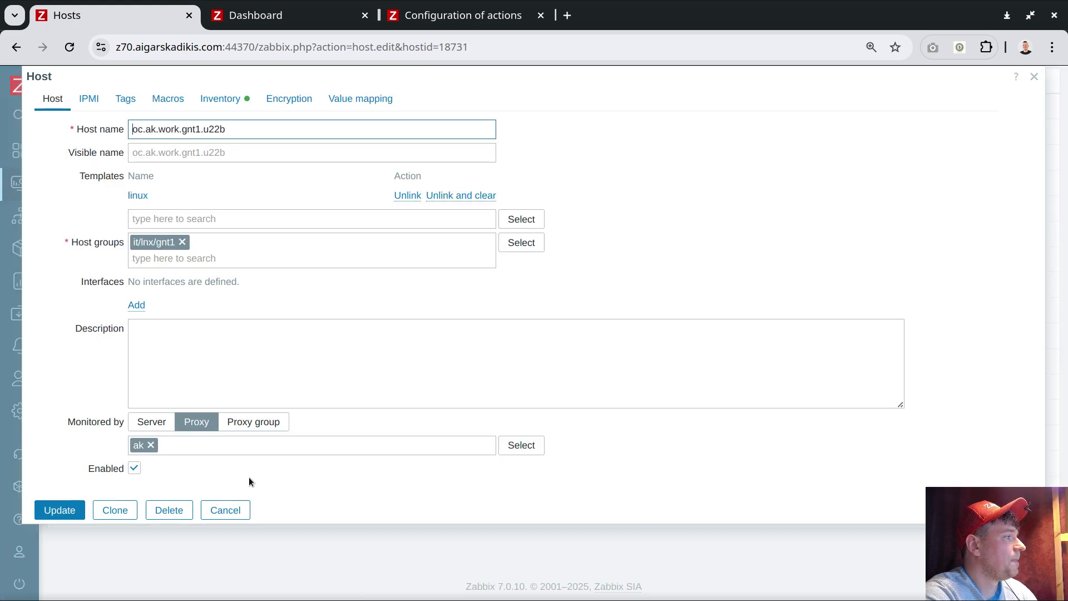
left_click(168, 509)
left_click(591, 149)
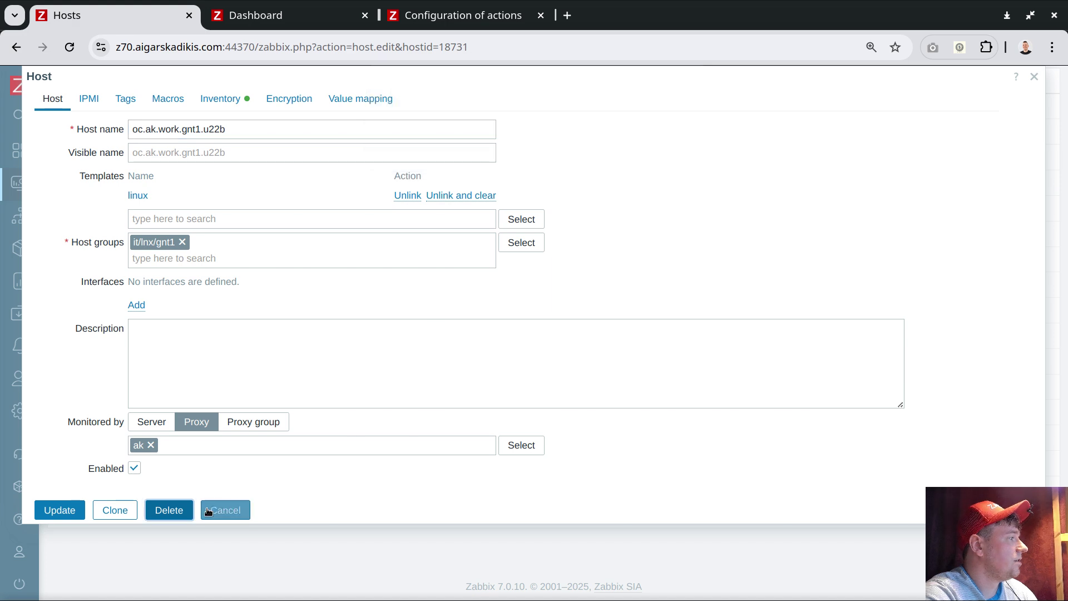
left_click(225, 510)
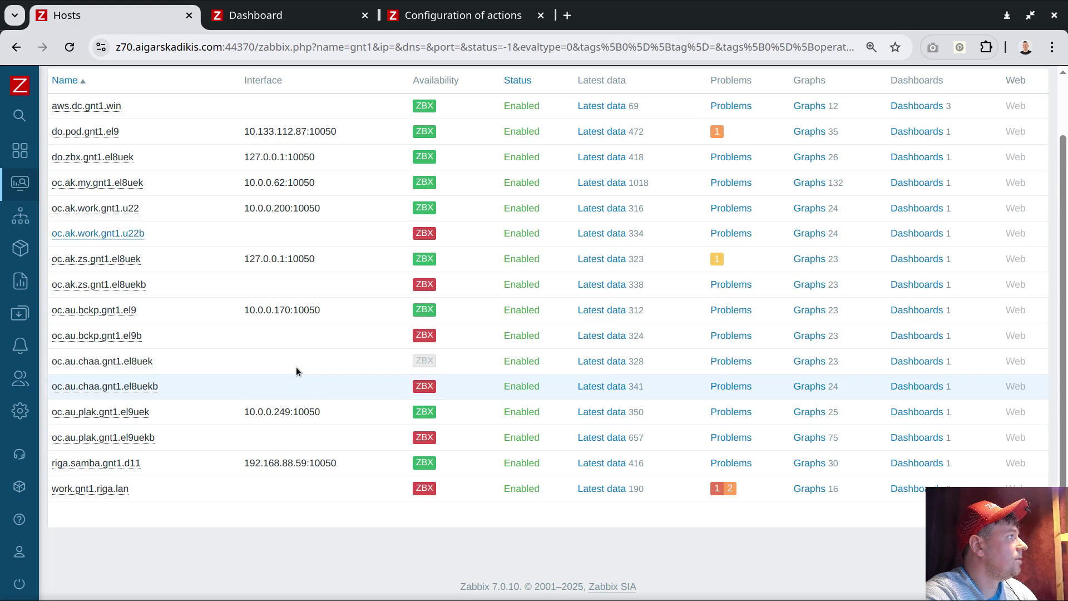
Delete the re-registered host oc.ak.zs.gnt1.el8uek, which still has the 127.0.0.1:10050 agent interface.
left_click(126, 259)
left_click(153, 437)
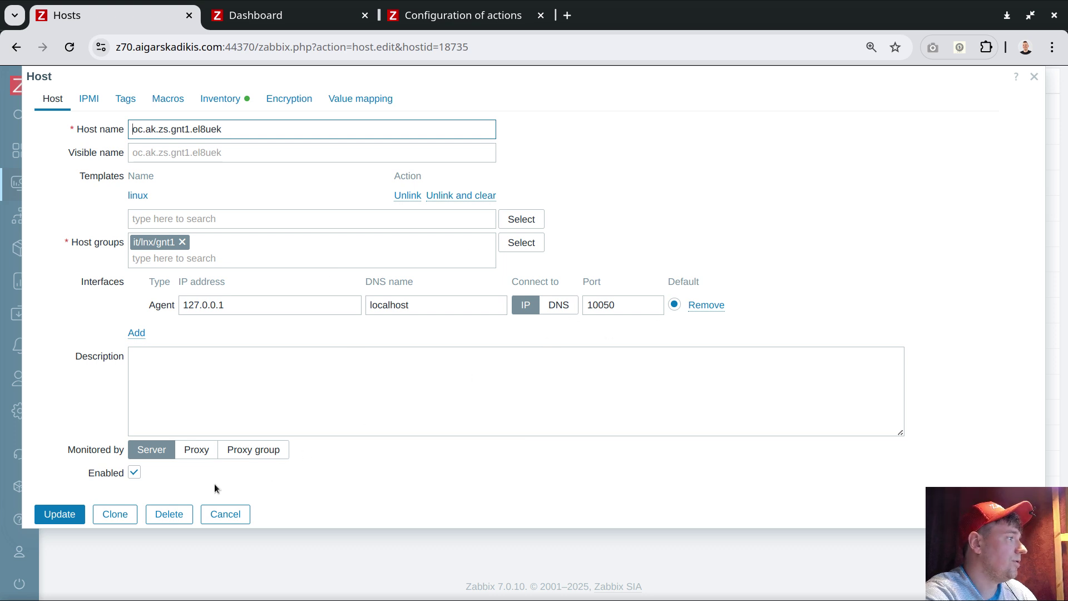
left_click(175, 515)
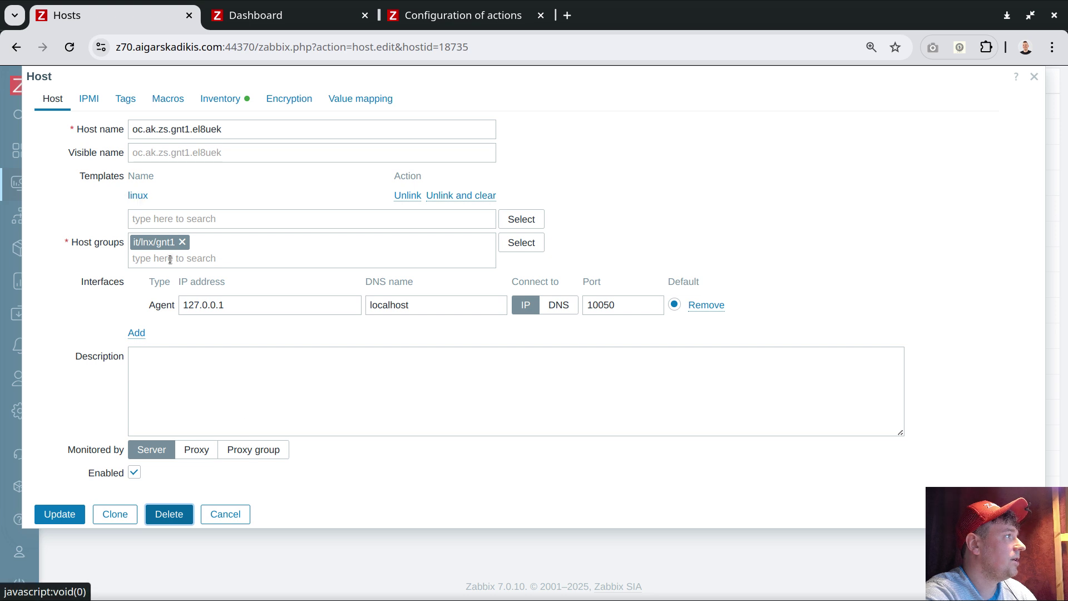
left_click(170, 512)
left_click(656, 149)
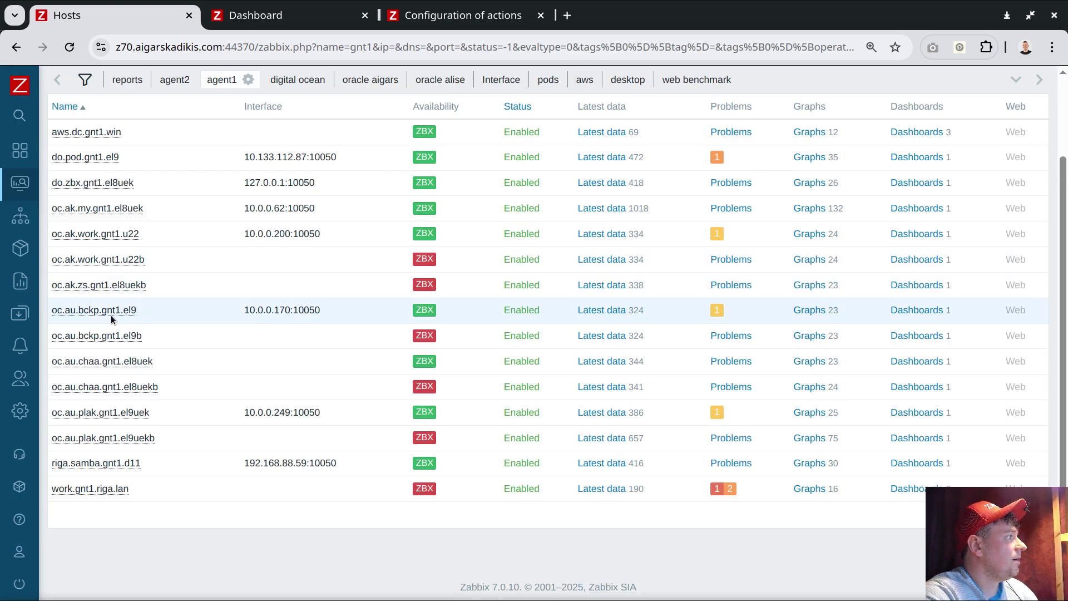
Delete the re-registered host oc.au.bckp.gnt1.el9 and confirm the deletion.
left_click(138, 310)
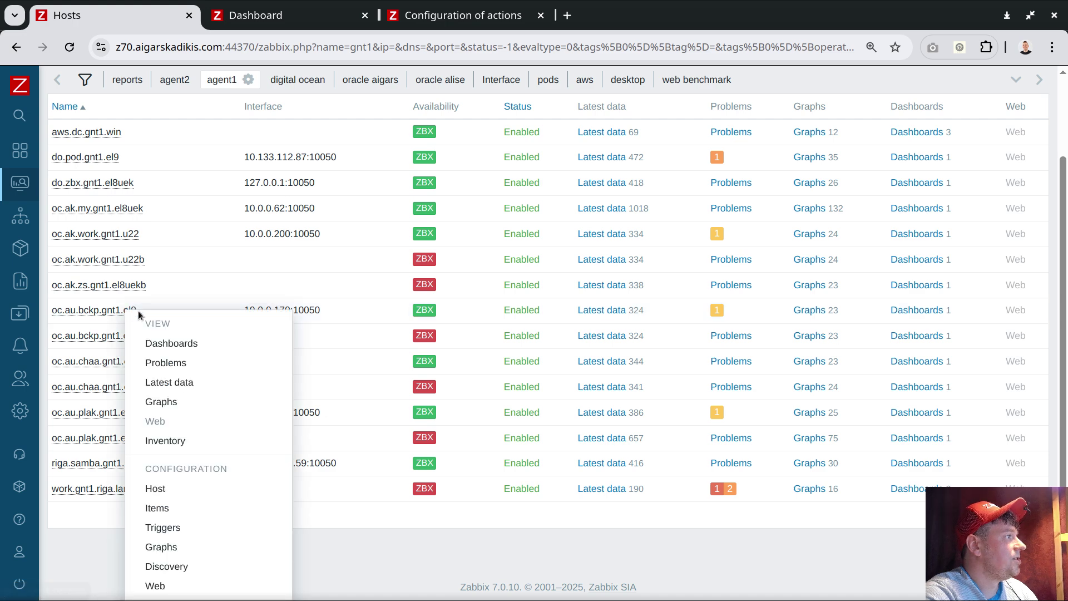
left_click(157, 487)
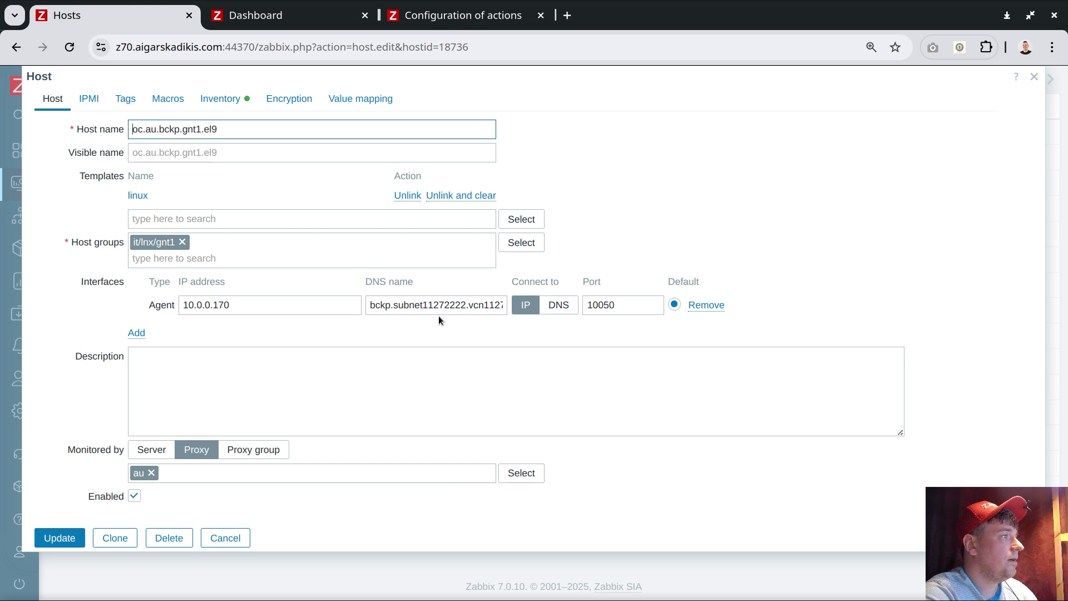
left_click(146, 542)
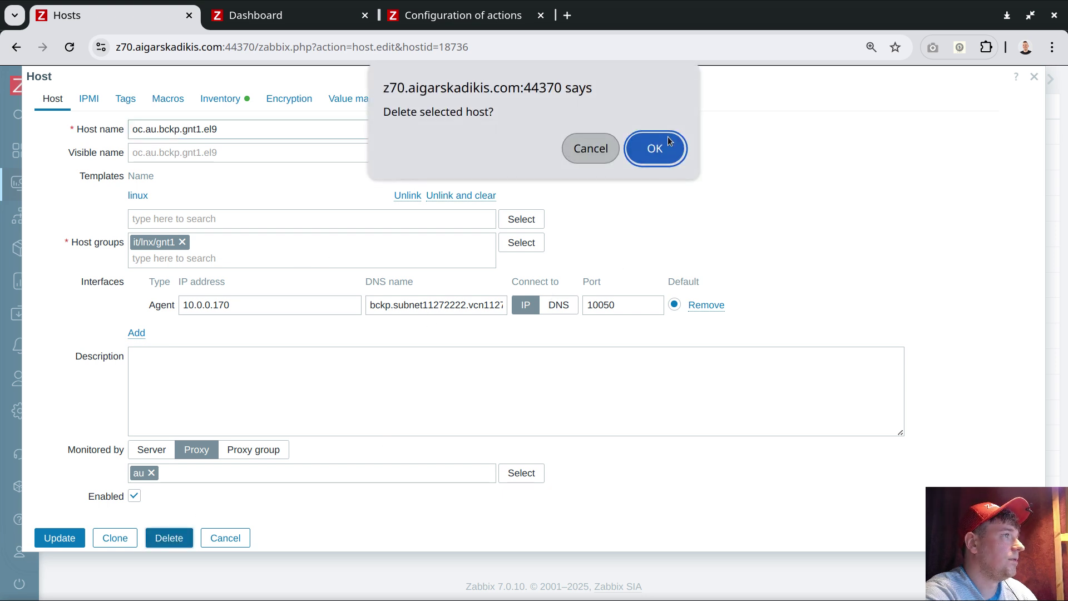
left_click(652, 145)
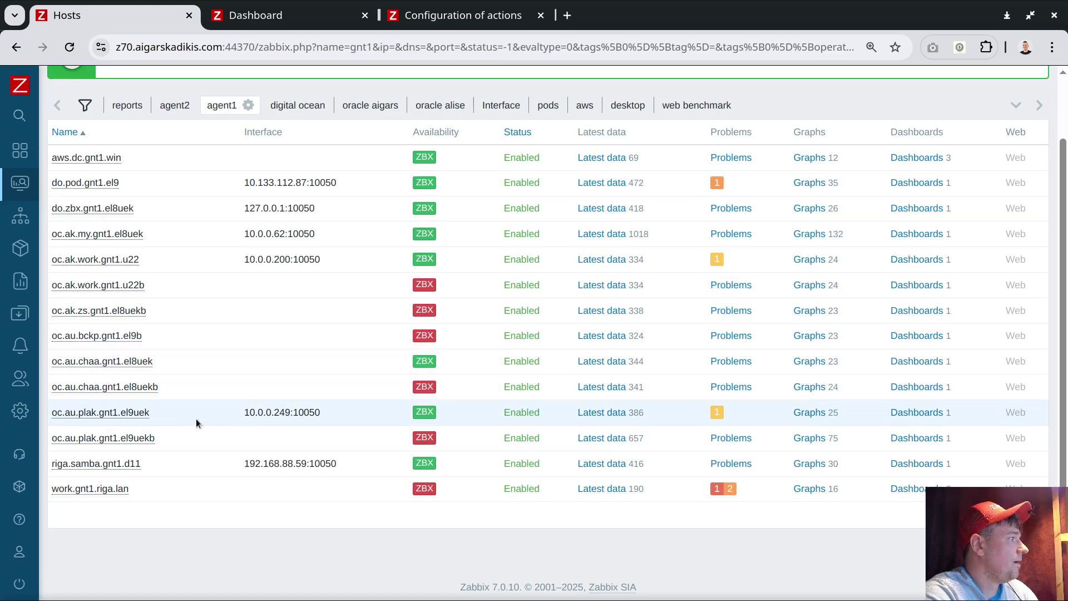
Delete the host oc.au.plak.gnt1.el9uek so that it can autoregister again.
left_click(145, 414)
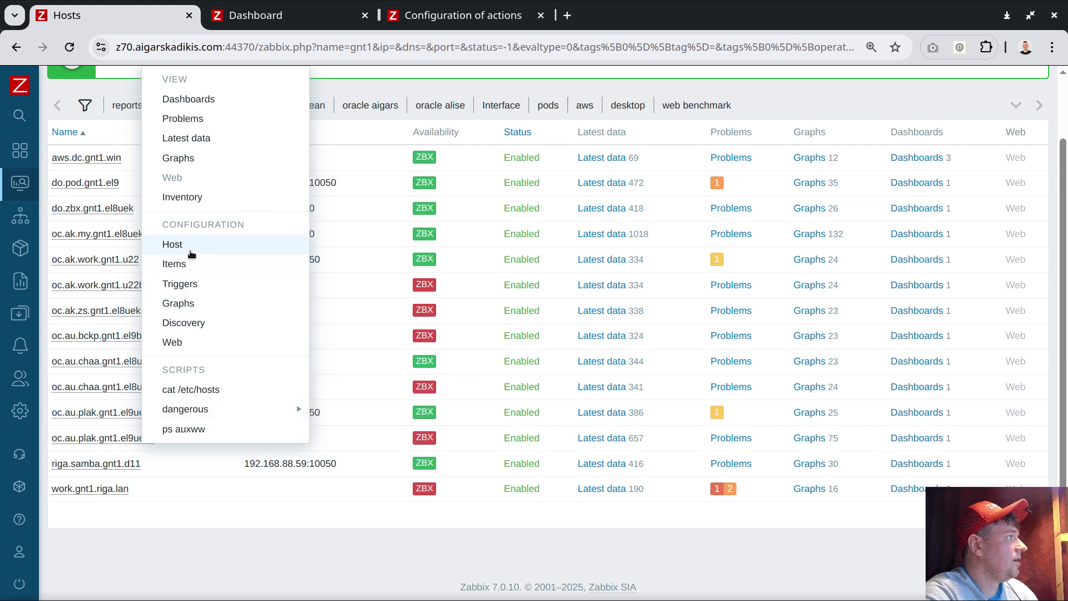
left_click(191, 255)
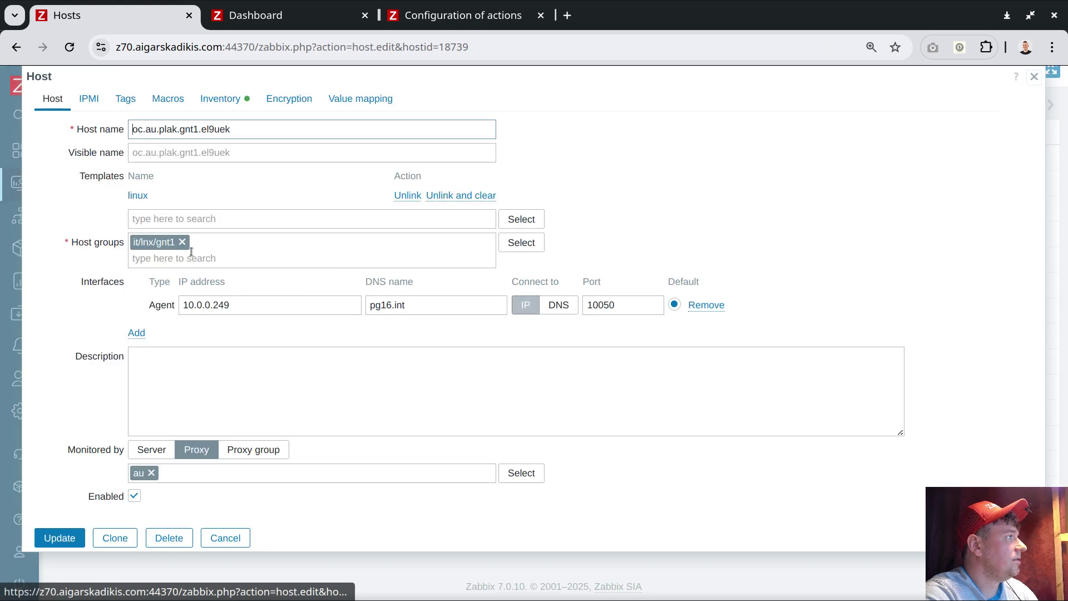
left_click(178, 543)
left_click(654, 151)
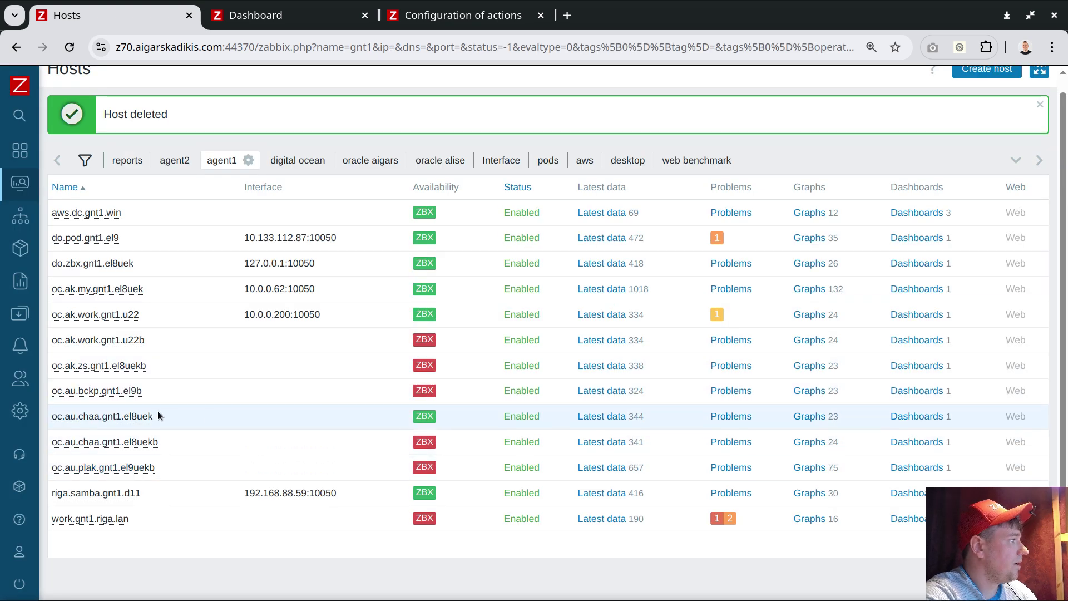
Check the interface availability of oc.ak.work.gnt1.u22 and delete that host.
mouse_move(424, 419)
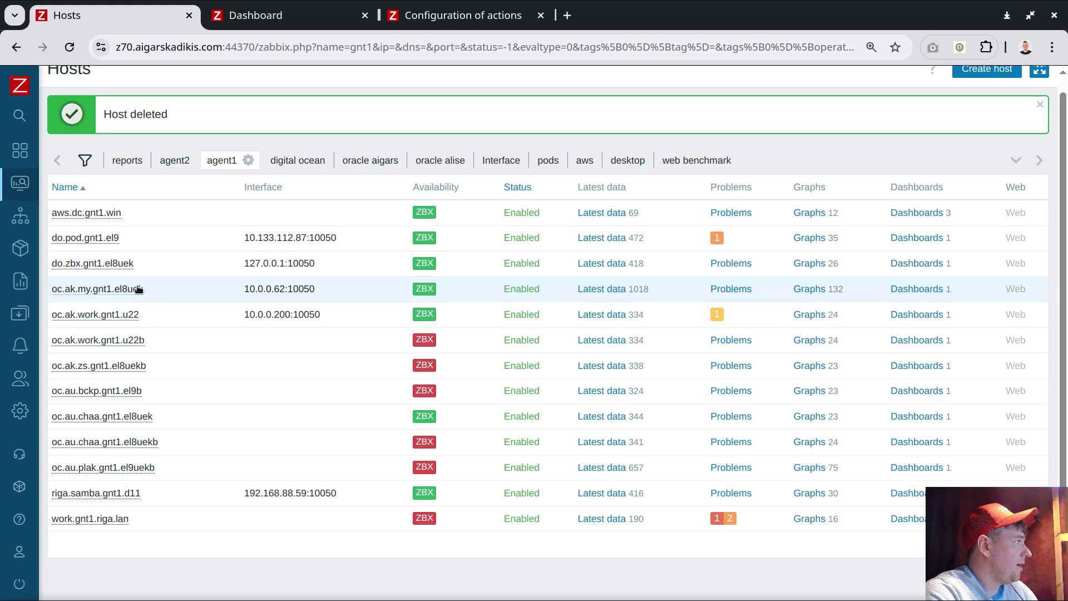
left_click(420, 314)
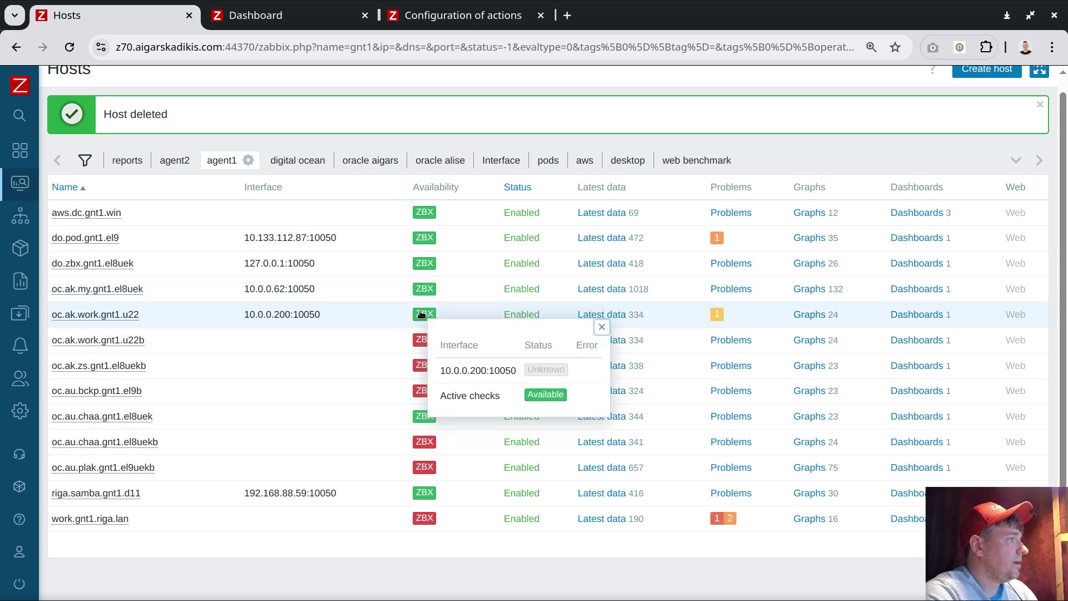
left_click(601, 326)
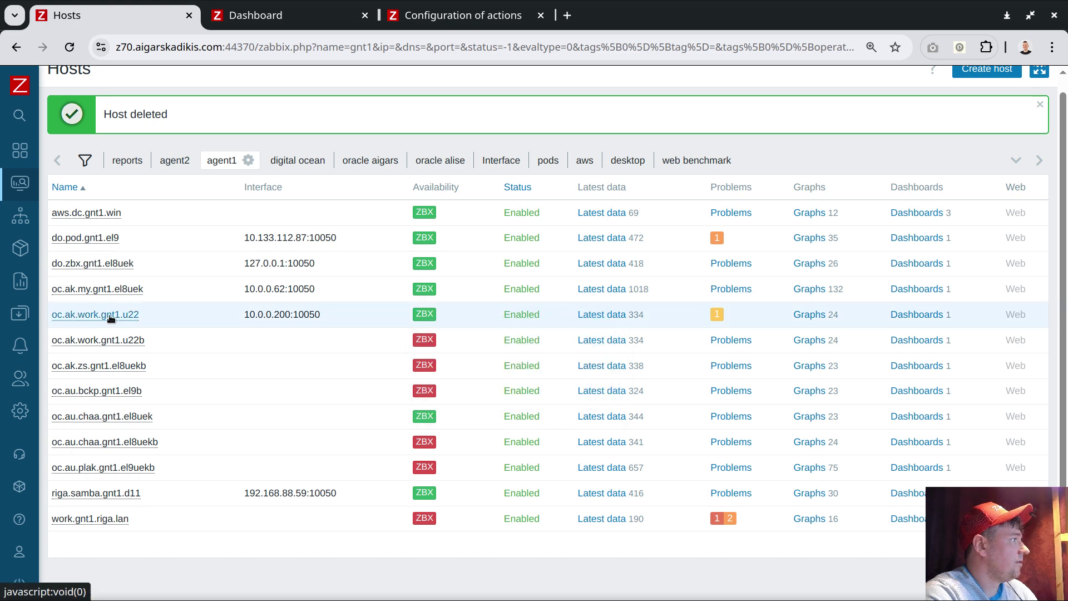
left_click(92, 315)
left_click(140, 494)
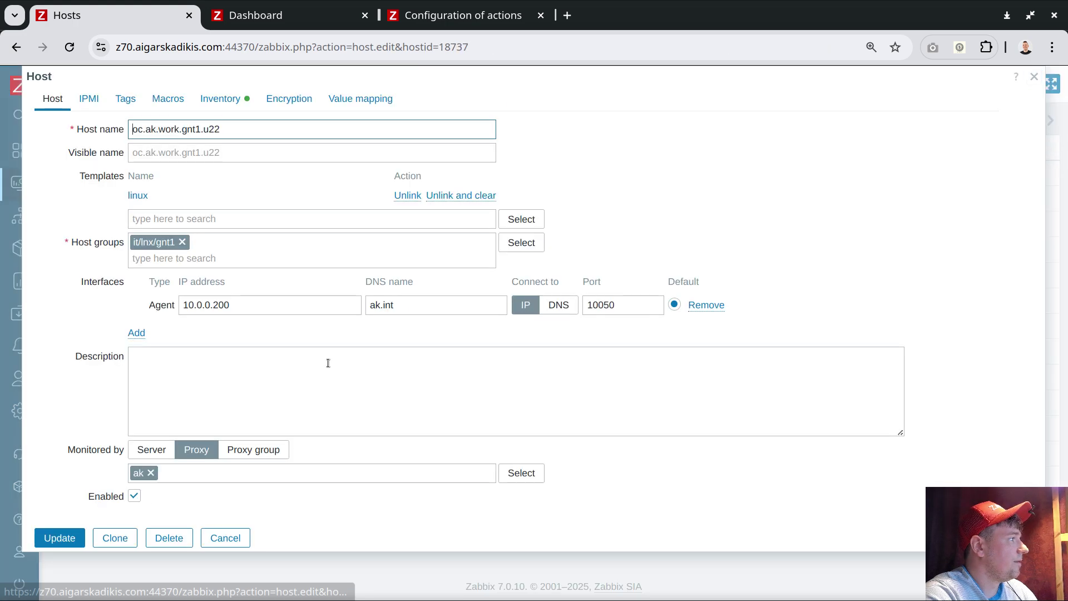
left_click(169, 538)
left_click(655, 150)
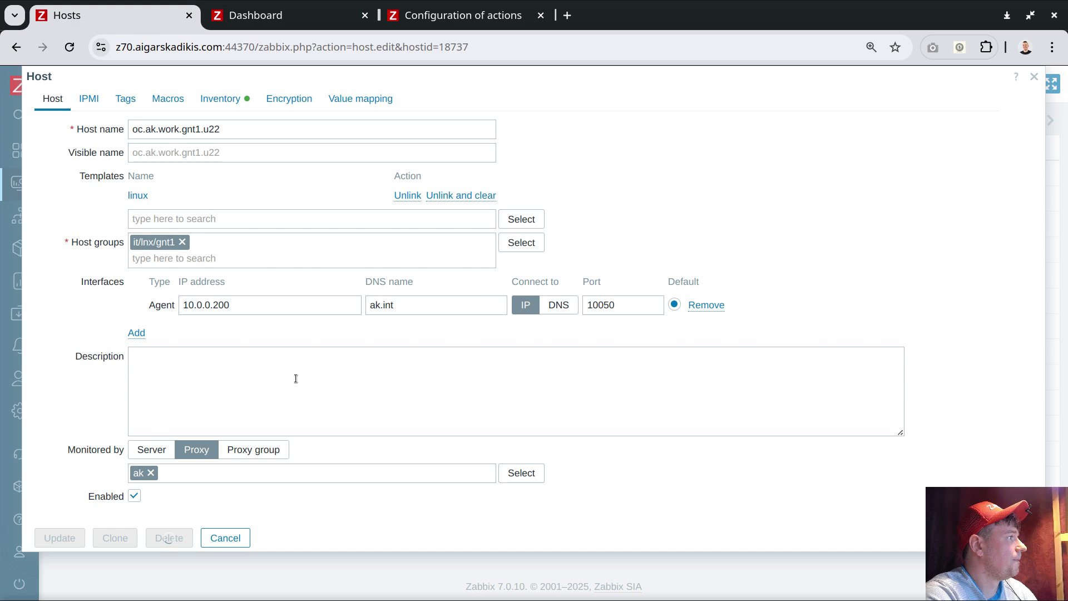
Inspect the interface availability details of oc.ak.my.gnt1.el8uek, do.zbx.gnt1.el8uek and do.pod.gnt1.el9.
left_click(427, 306)
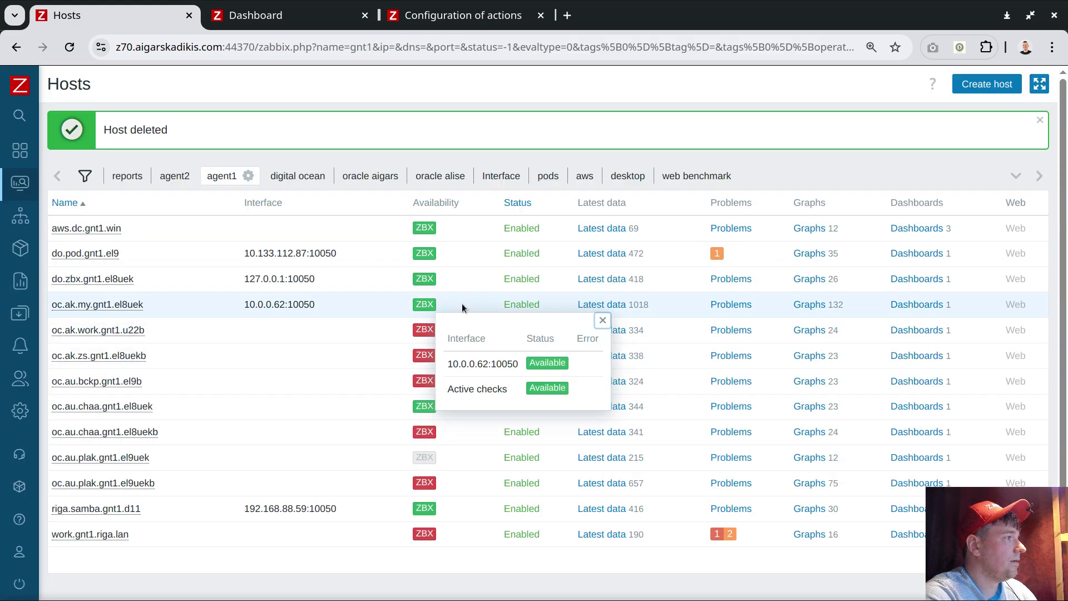
left_click(604, 321)
left_click(426, 281)
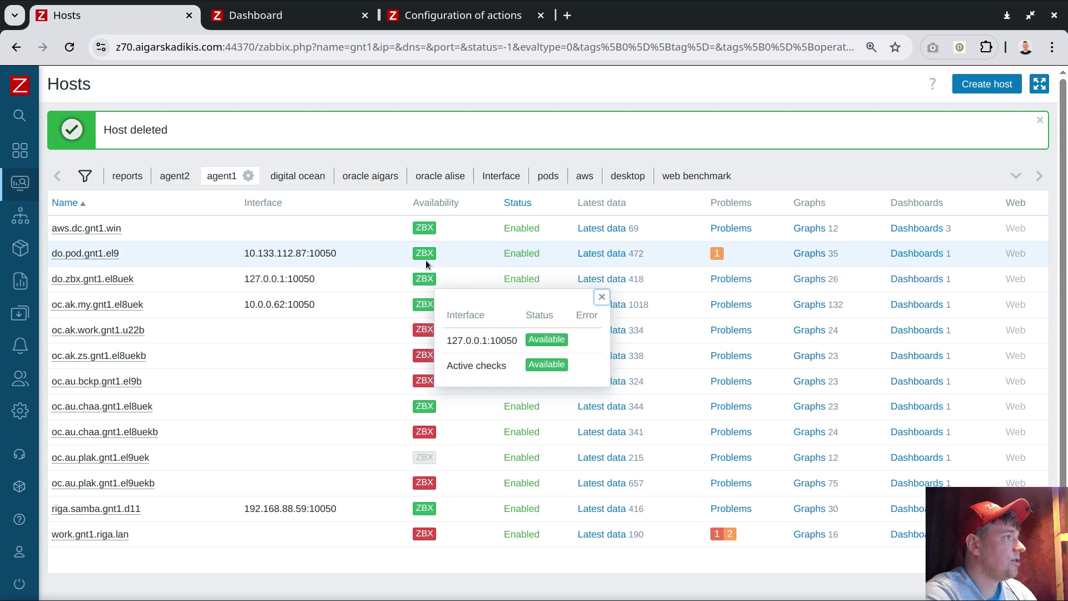
left_click(427, 256)
left_click(619, 273)
left_click(603, 299)
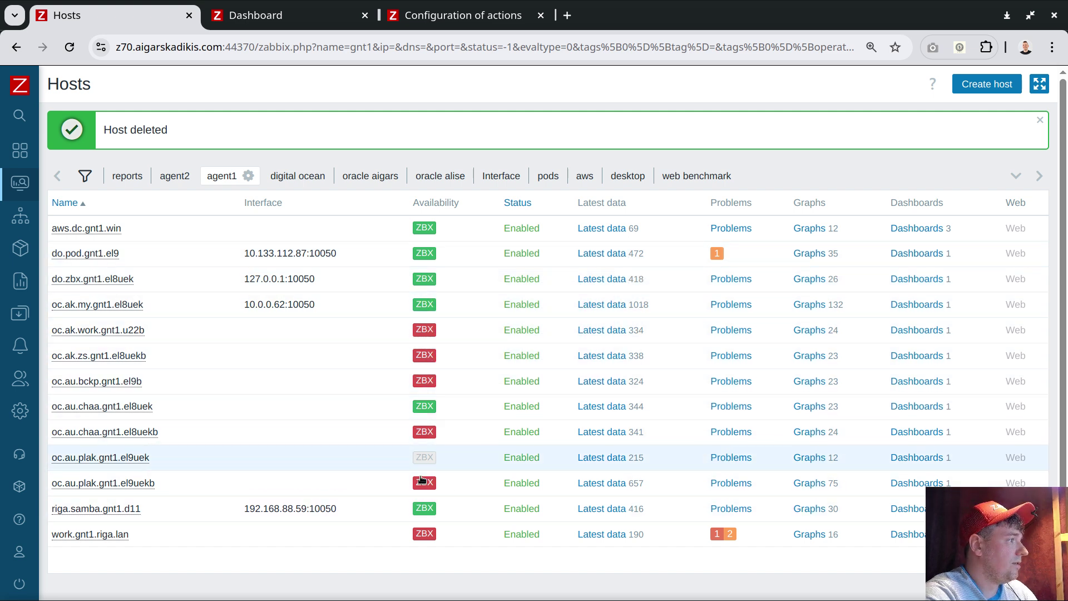
Examine the availability details of the re-registered oc.au.plak.gnt1.el9uek and compare its name with the renamed oc.au.plak.gnt1.el9uekb.
left_click(424, 458)
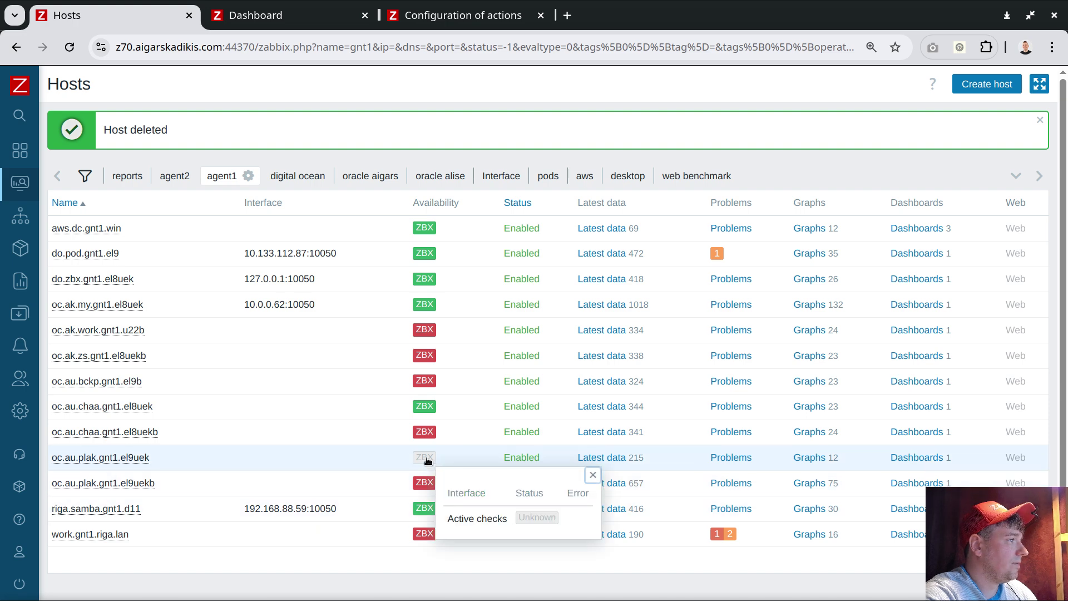
left_click(594, 474)
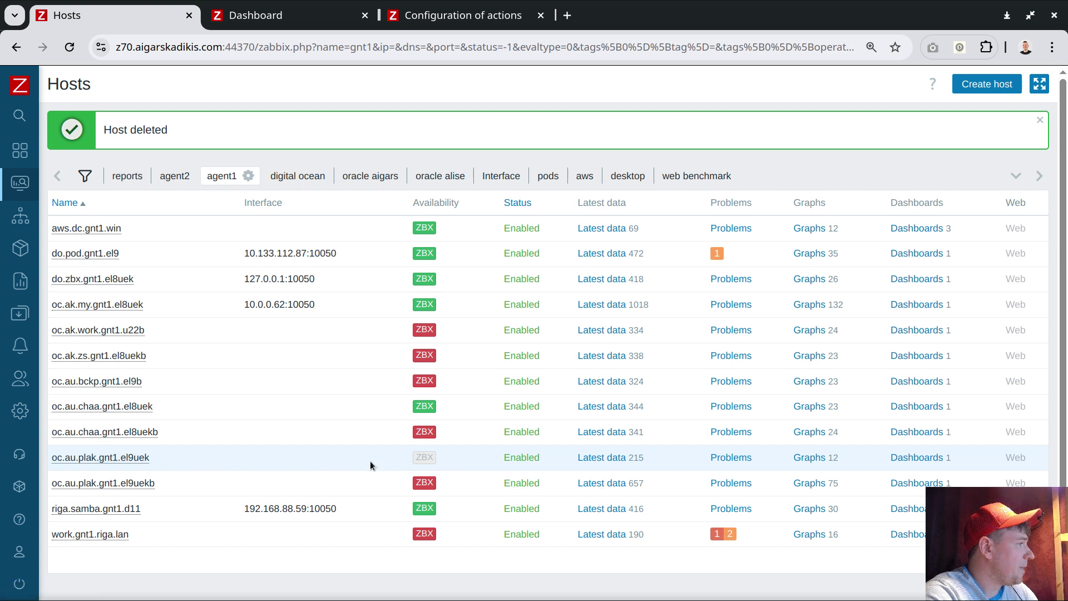
left_click(434, 459)
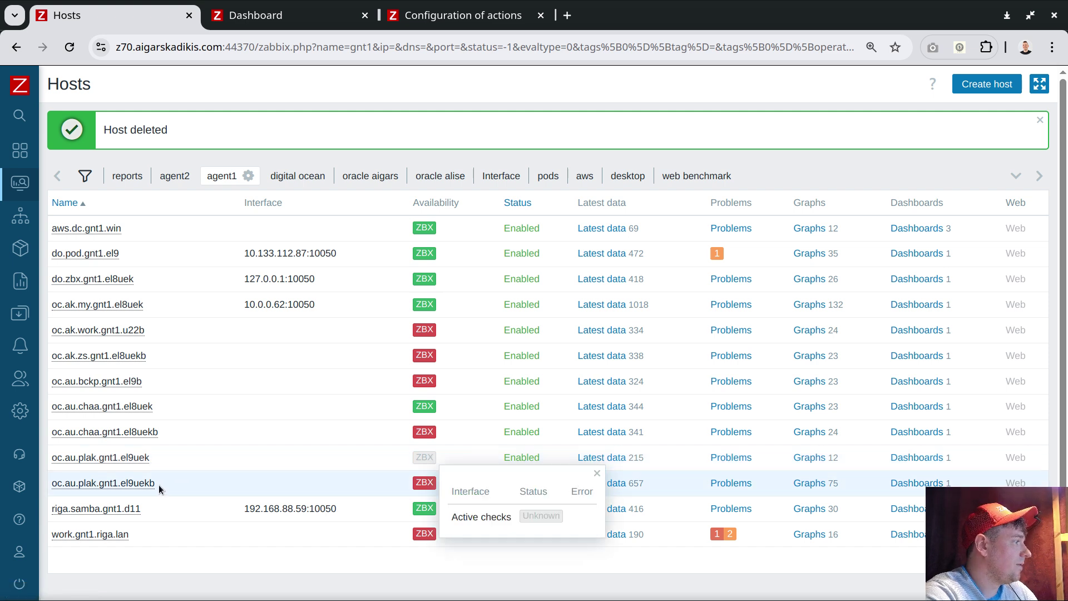
left_click(597, 473)
left_click_drag(166, 486, 140, 484)
left_click(426, 460)
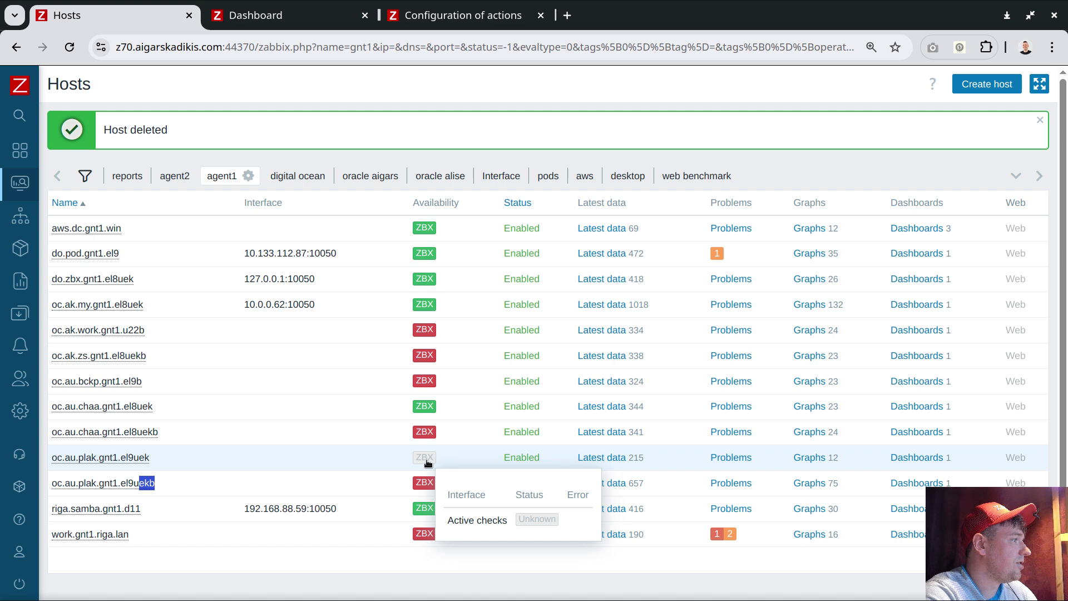
left_click(428, 459)
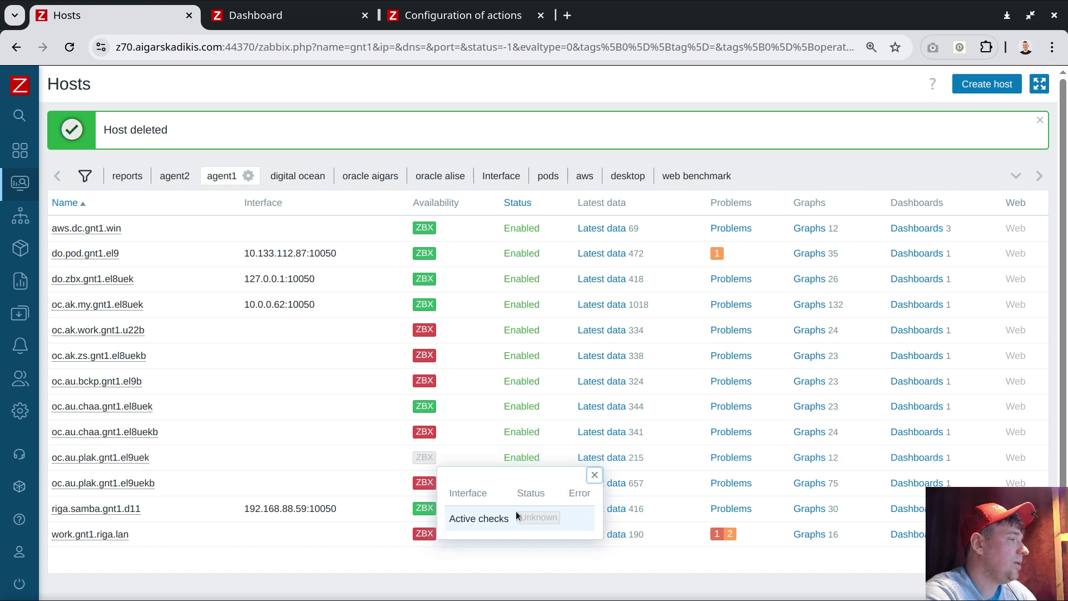
left_click(594, 476)
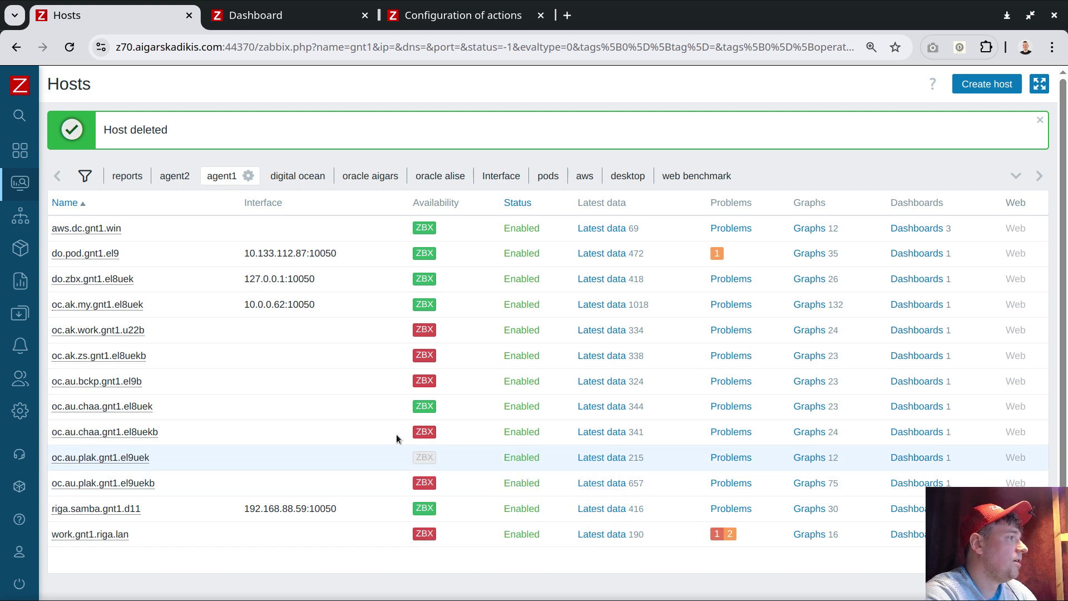
Refresh the host list and check the availability details of oc.au.plak.gnt1.el9uek and oc.au.chaa.gnt1.el8uek against their renamed counterparts.
left_click(73, 49)
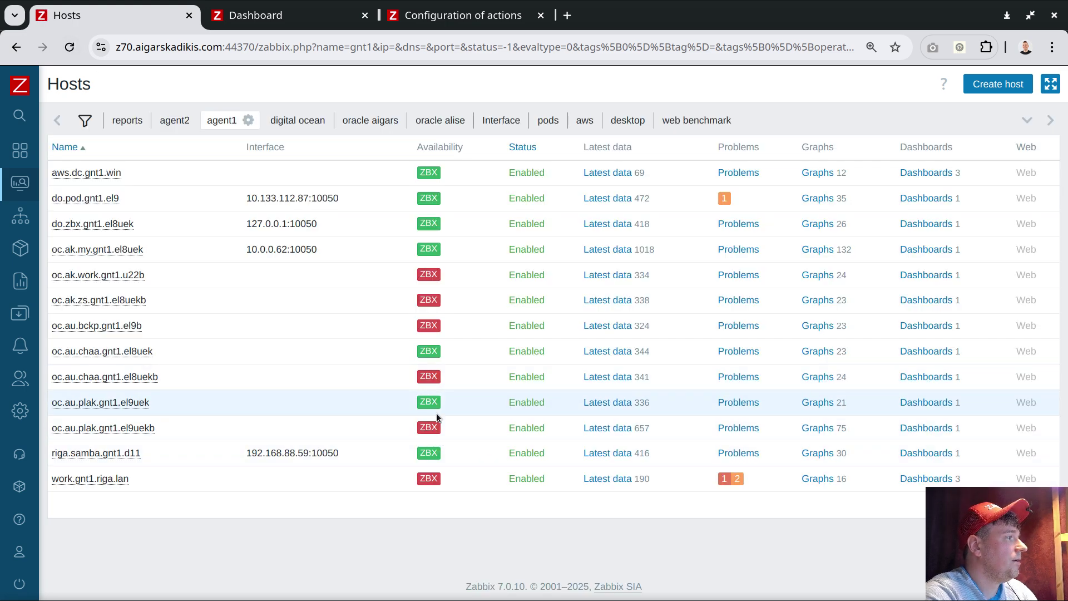
left_click(429, 406)
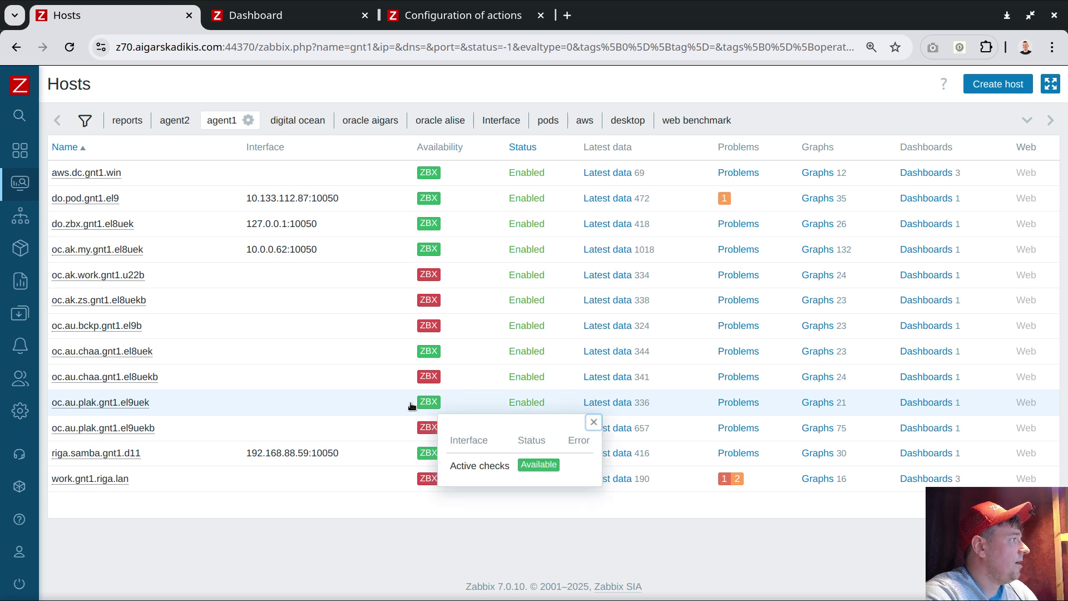
left_click_drag(155, 429, 123, 405)
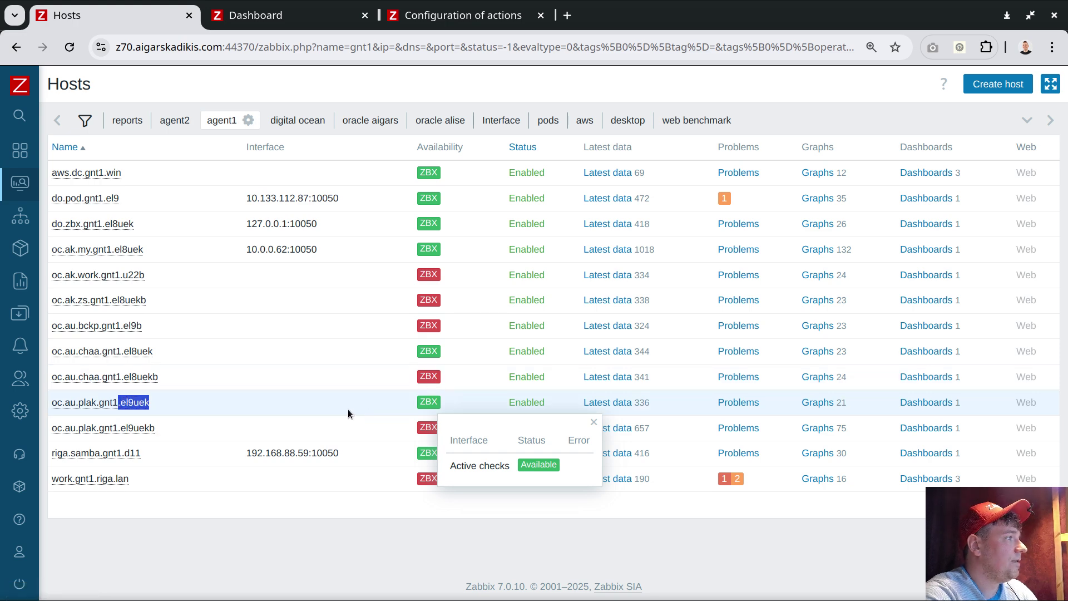
left_click_drag(161, 378, 109, 380)
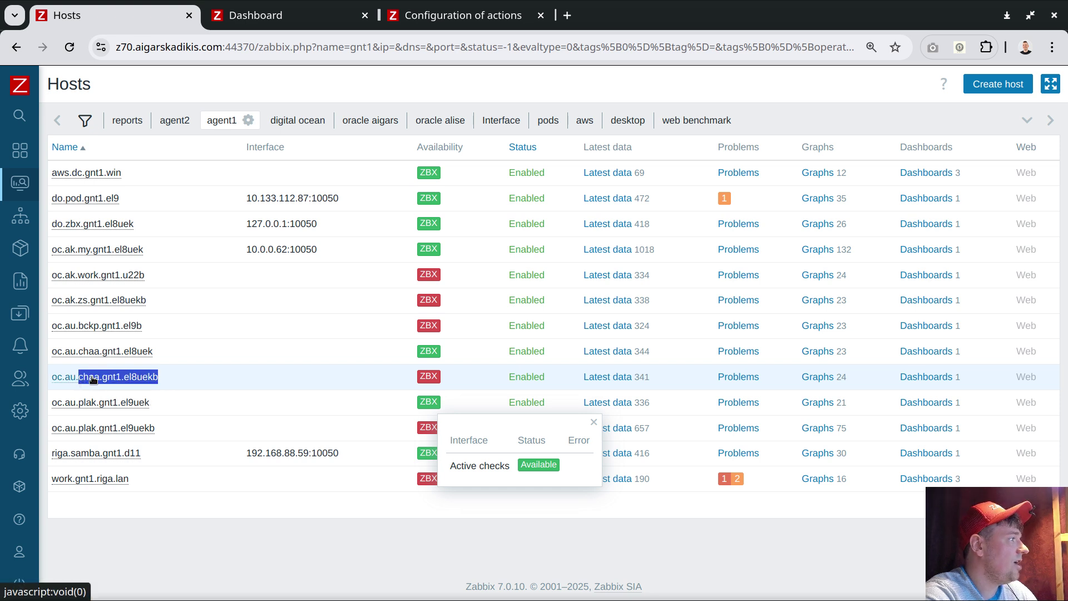
left_click_drag(157, 351, 79, 352)
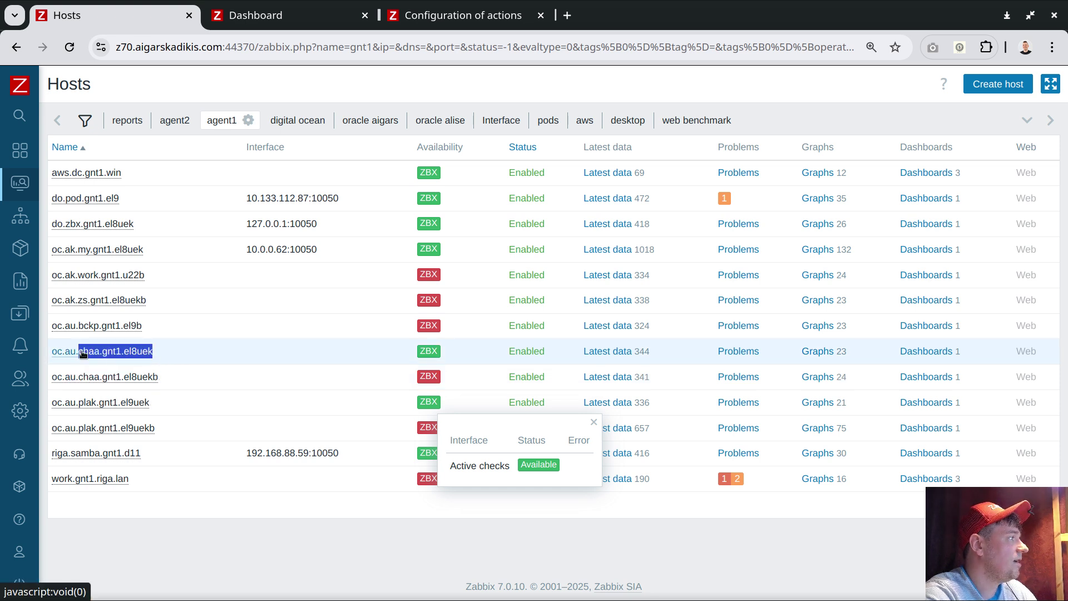
left_click(425, 354)
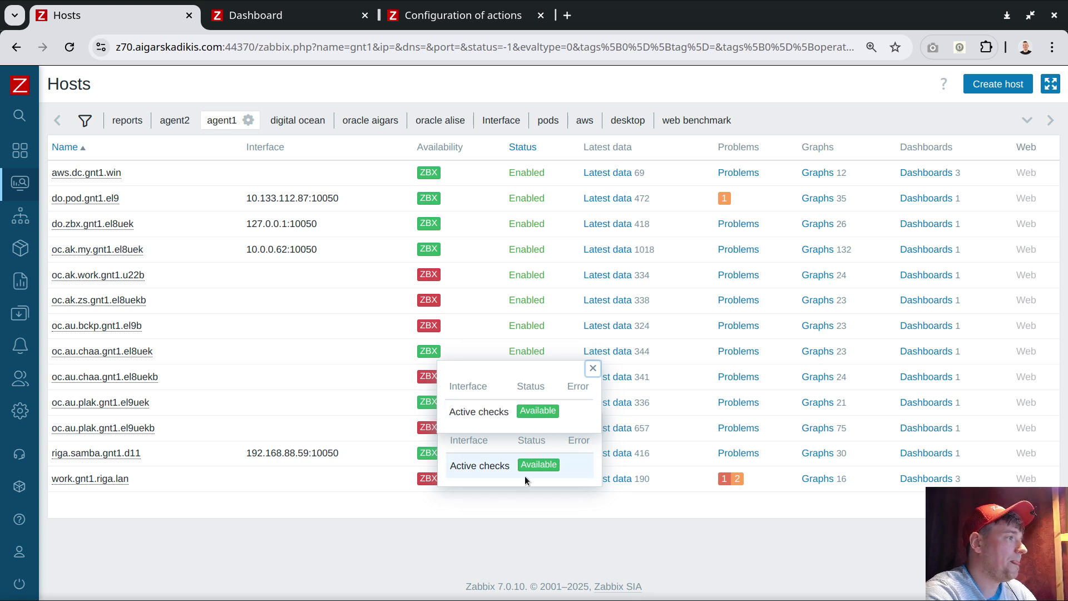
Close the open availability details, refresh the host list and check the interface availability of the re-registered oc.ak.zs.gnt1.el8uek.
left_click(594, 370)
left_click(595, 426)
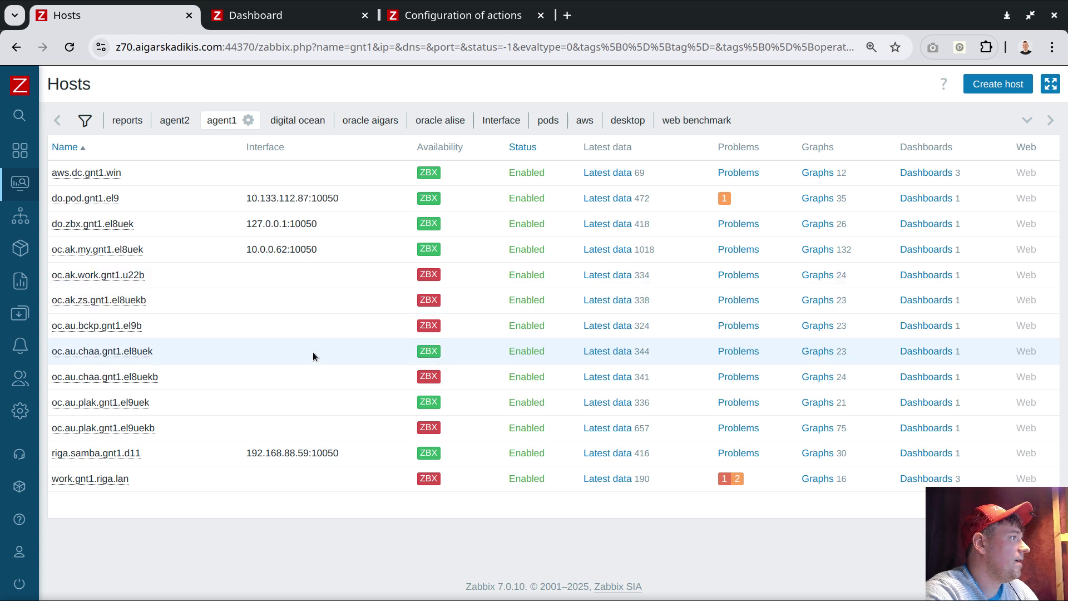
left_click(71, 49)
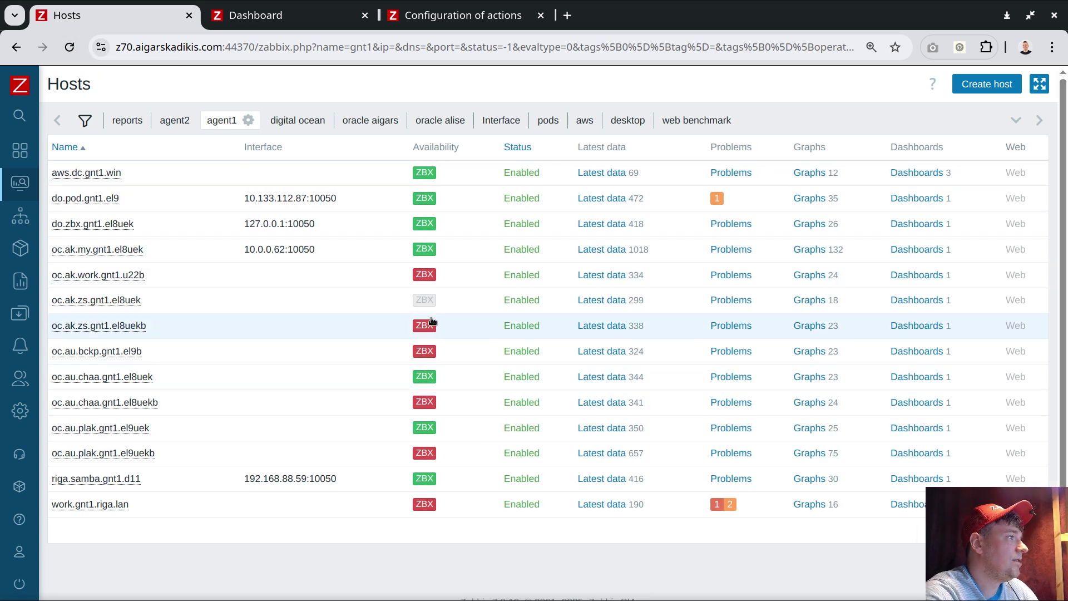
left_click(423, 301)
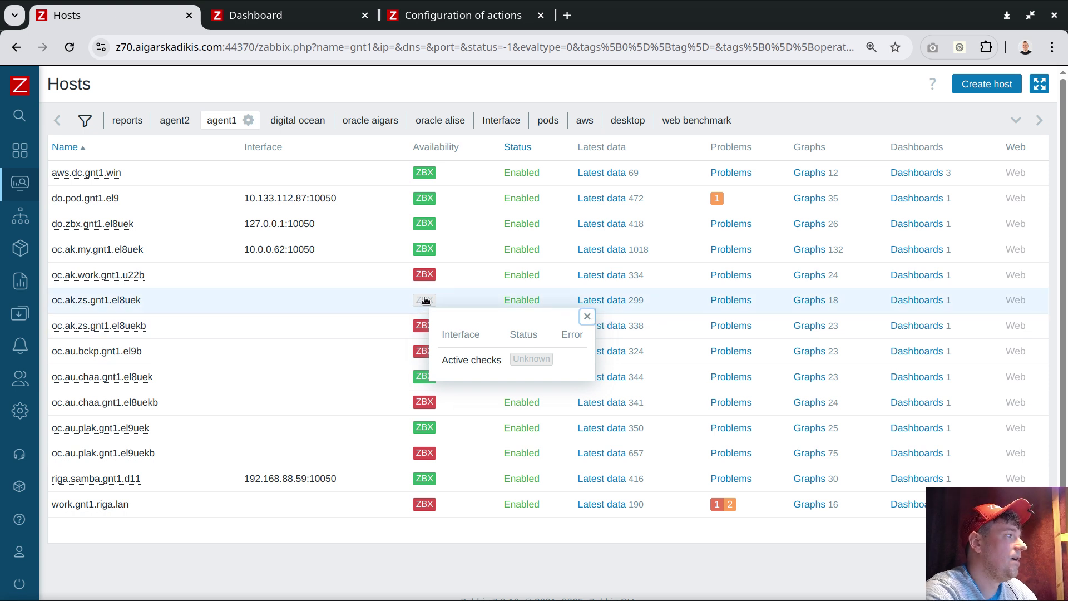
left_click(587, 316)
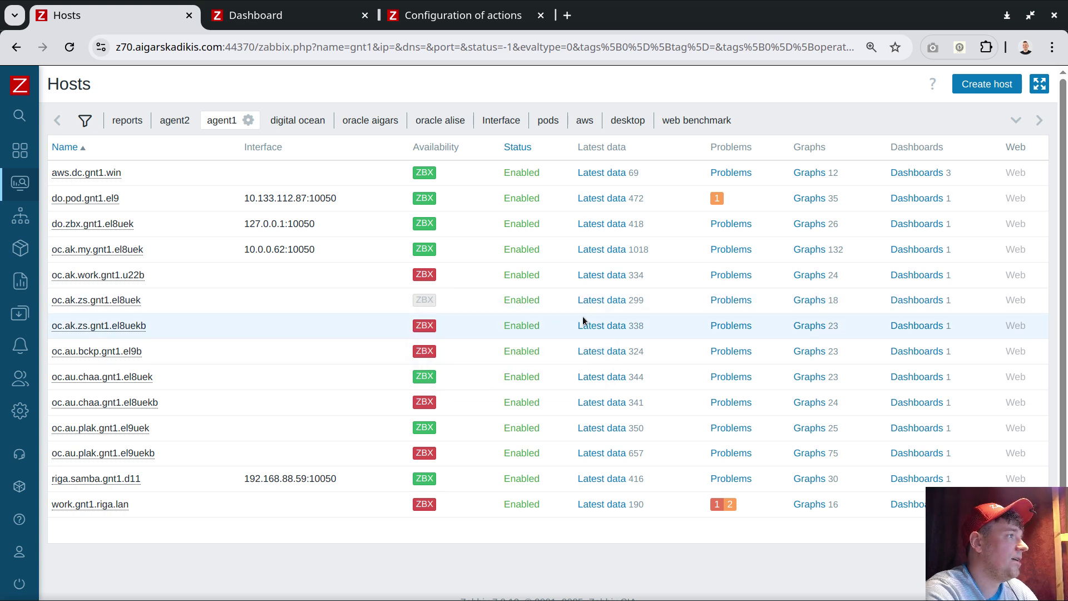
Inspect the interfaces in the host configuration of oc.ak.zs.gnt1.el8uek and leave the form without saving.
left_click(120, 301)
left_click(161, 479)
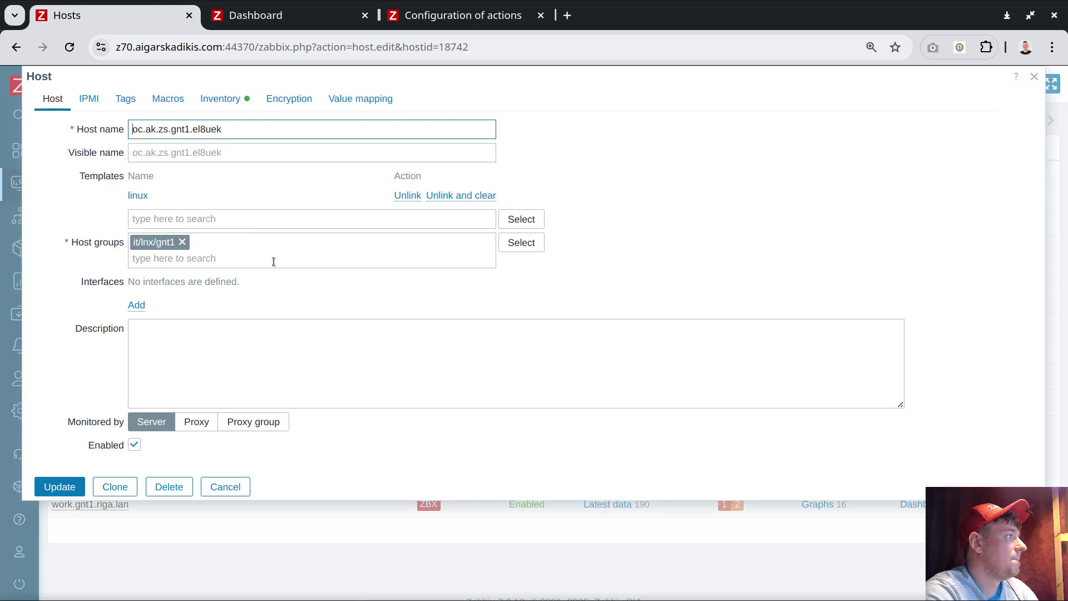
left_click(225, 486)
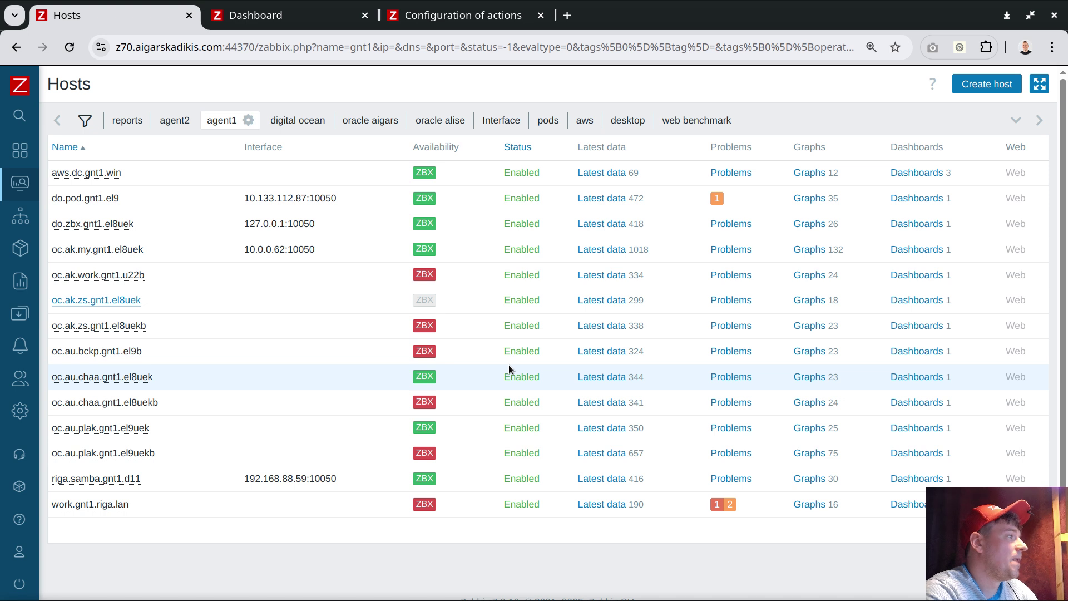
mouse_move(428, 380)
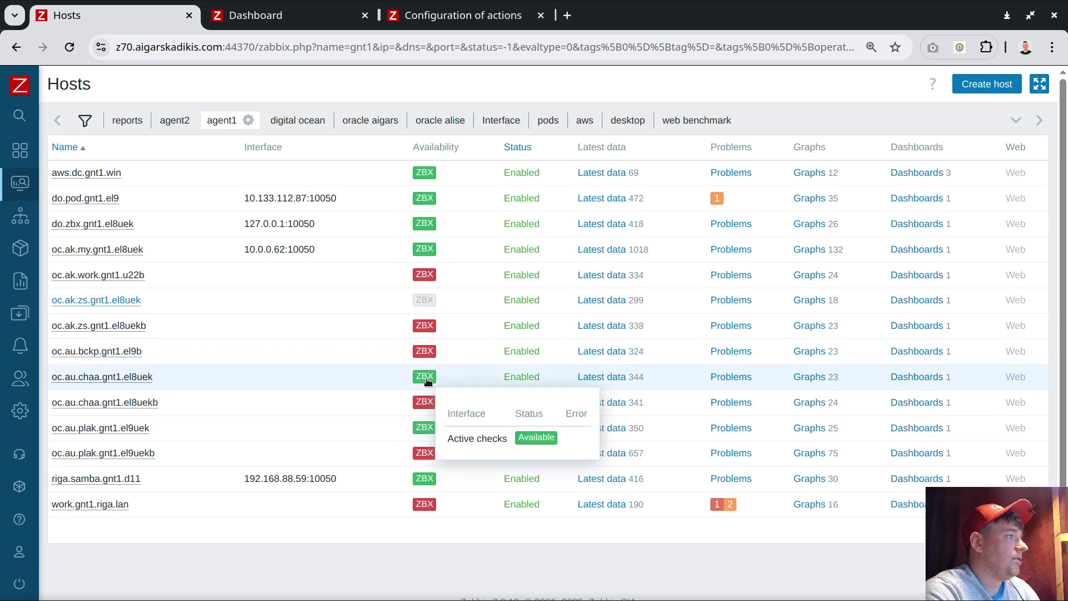